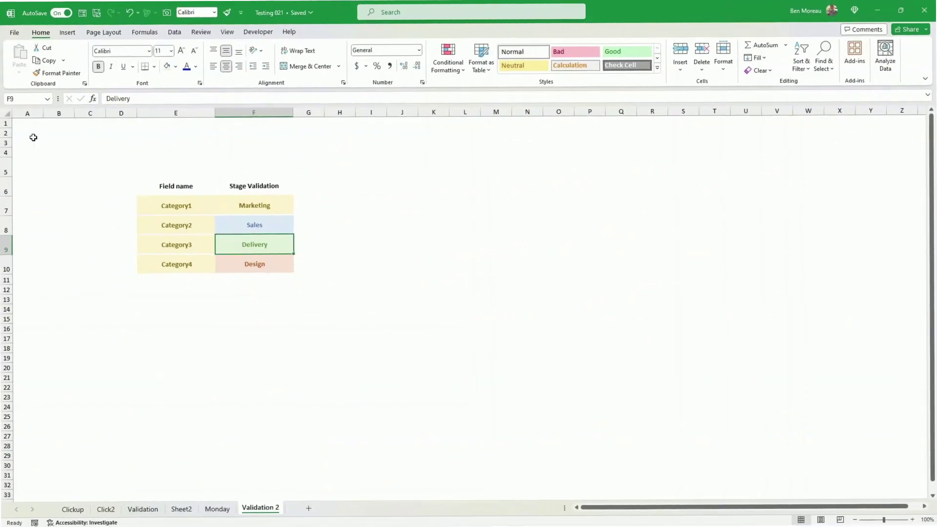
# Name the Delivery cell F9 Category3 and the Design cell F10 Category4.
pyautogui.write('Ca')
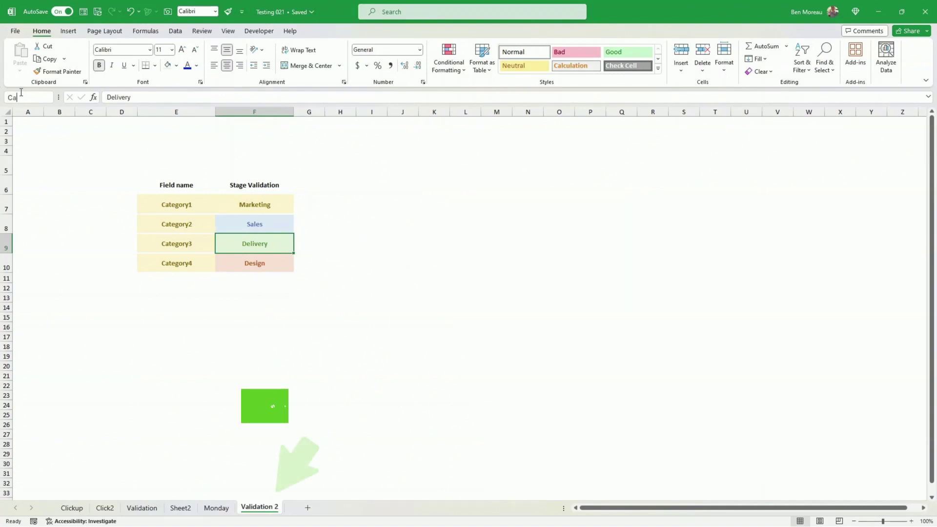
pyautogui.write('tegory3')
pyautogui.press('Return')
pyautogui.press('Down')
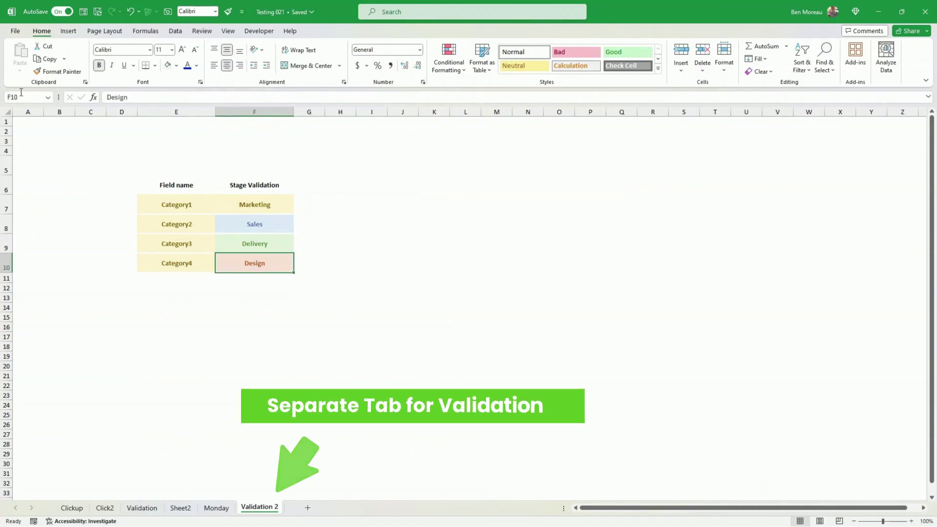
pyautogui.click(21, 95)
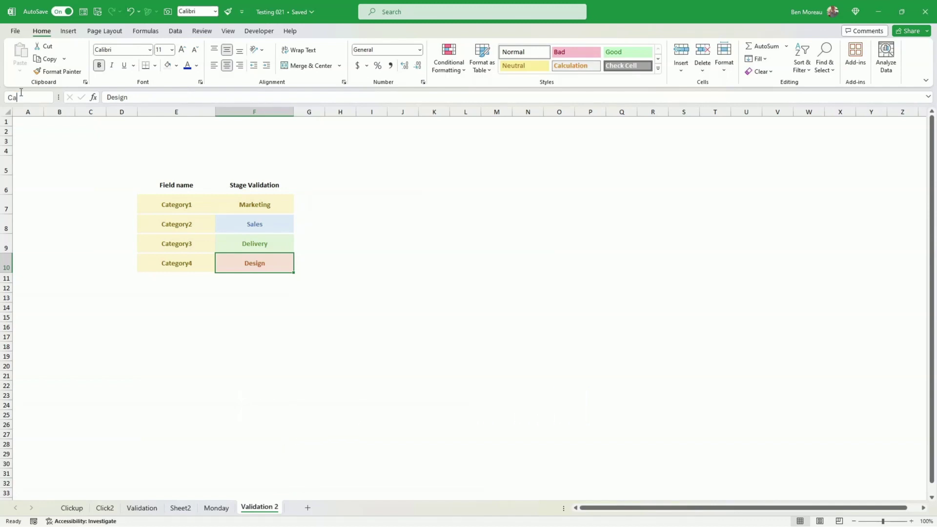
pyautogui.write('Category4')
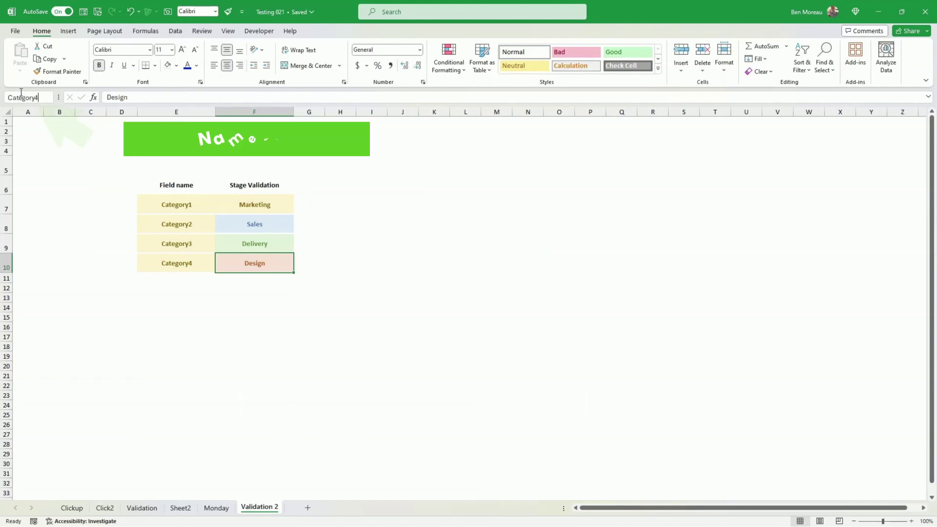
pyautogui.press('Return')
pyautogui.press('Down')
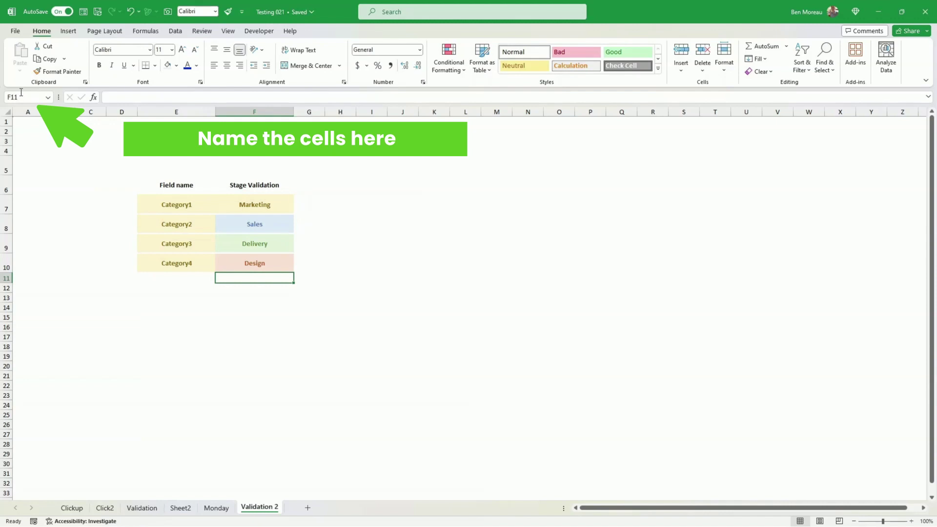
# Create a Priority list starting in E14, with Low, Medium and High in the cells beneath the heading.
pyautogui.click(178, 307)
pyautogui.write('Priori')
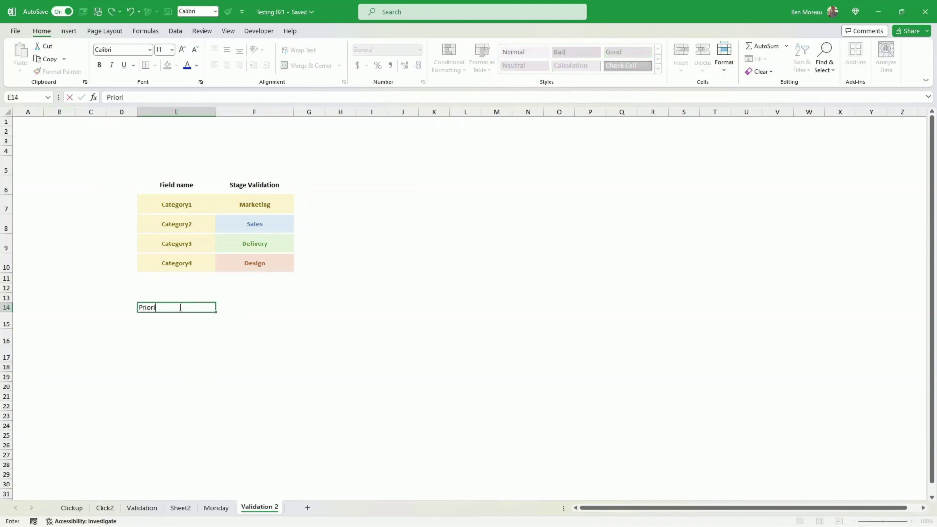
pyautogui.write('ty')
pyautogui.press('Return')
pyautogui.write('L')
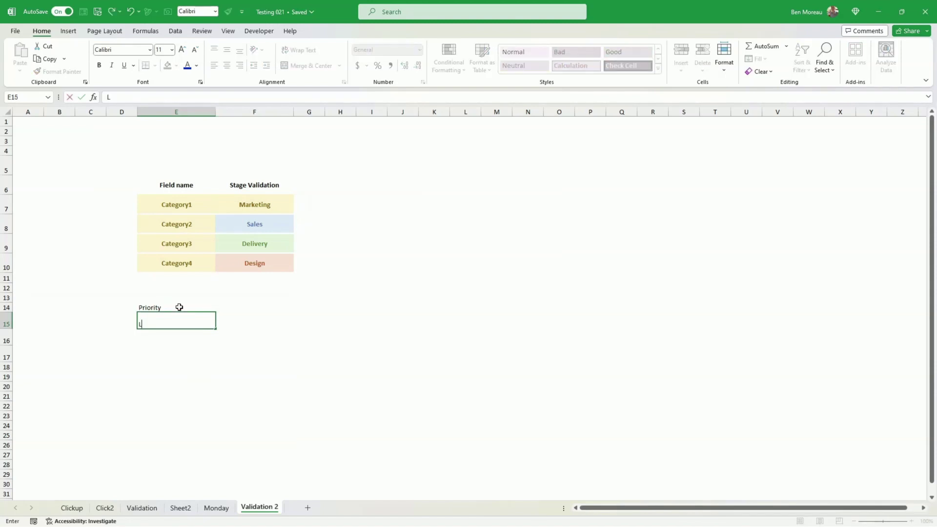
pyautogui.write('ow')
pyautogui.press('Return')
pyautogui.write('Medium')
pyautogui.press('Return')
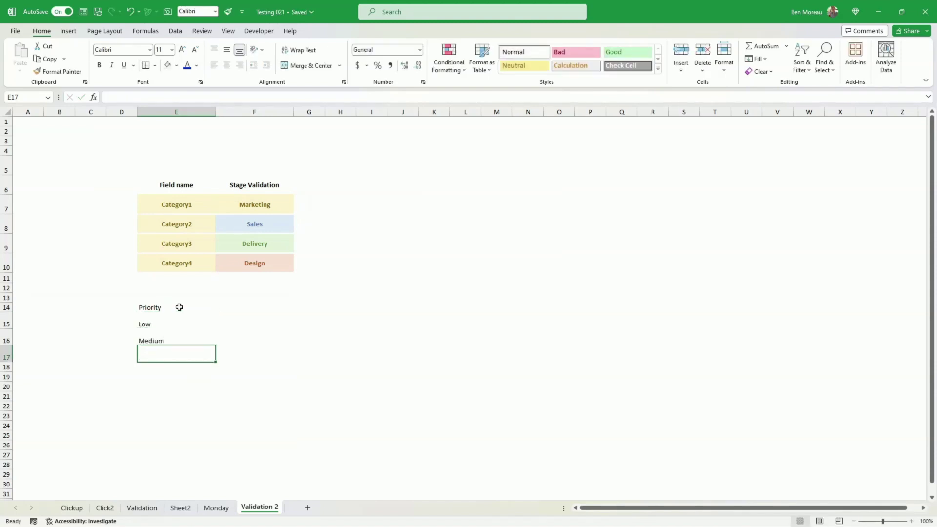
pyautogui.write('H')
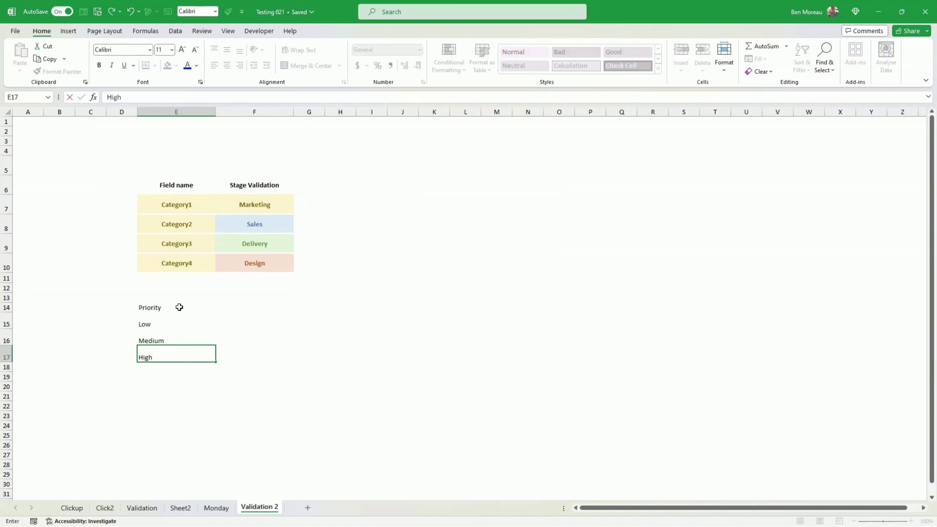
pyautogui.write('igh')
pyautogui.press('Return')
pyautogui.press('Up')
pyautogui.press('Up')
pyautogui.press('Up')
# Add a new worksheet and enter the heading Estimate in C4 with the value 10 below it.
pyautogui.hotkey('shift', 'F11')
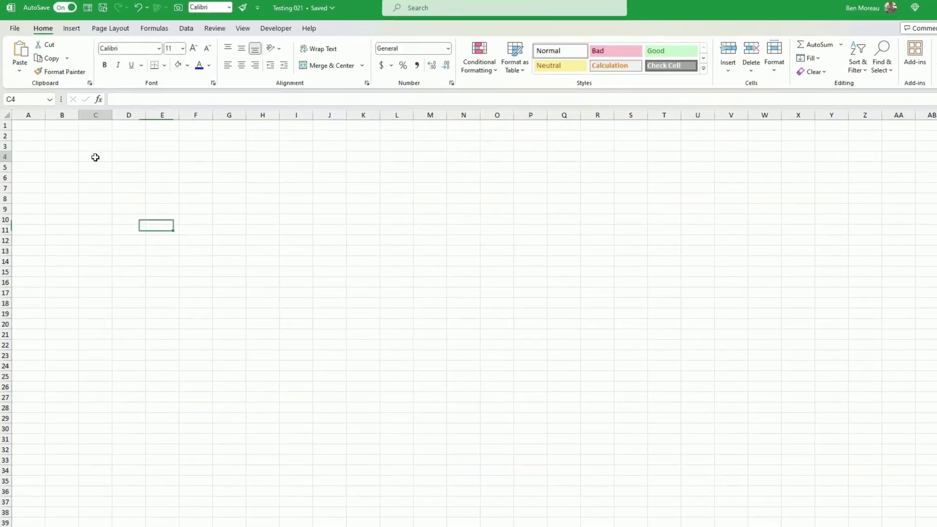
pyautogui.click(98, 152)
pyautogui.write('Es')
pyautogui.write('timate')
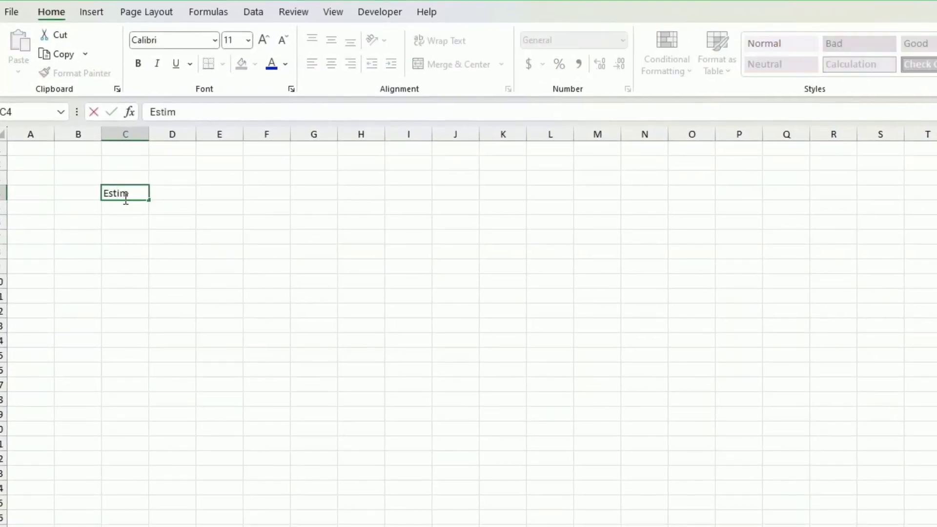
pyautogui.press('Return')
pyautogui.write('10')
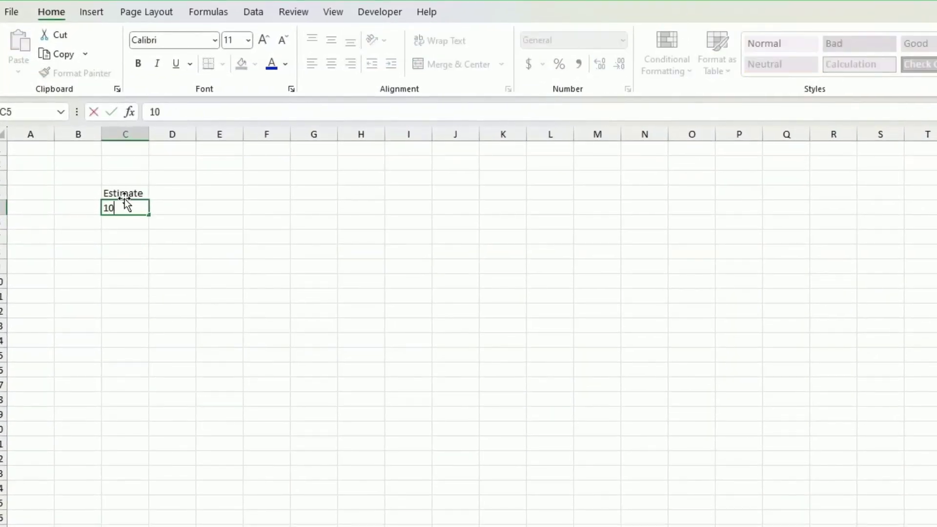
# Add the heading Left to do in D4 with the value 2 below it, and the heading Priority in E4.
pyautogui.press('Tab')
pyautogui.press('Up')
pyautogui.write('Le')
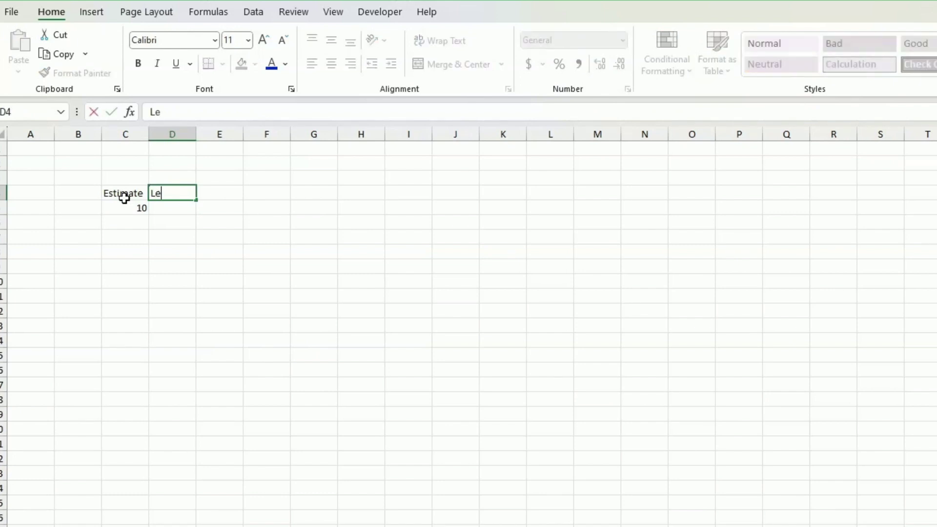
pyautogui.write('ft to do')
pyautogui.press('Return')
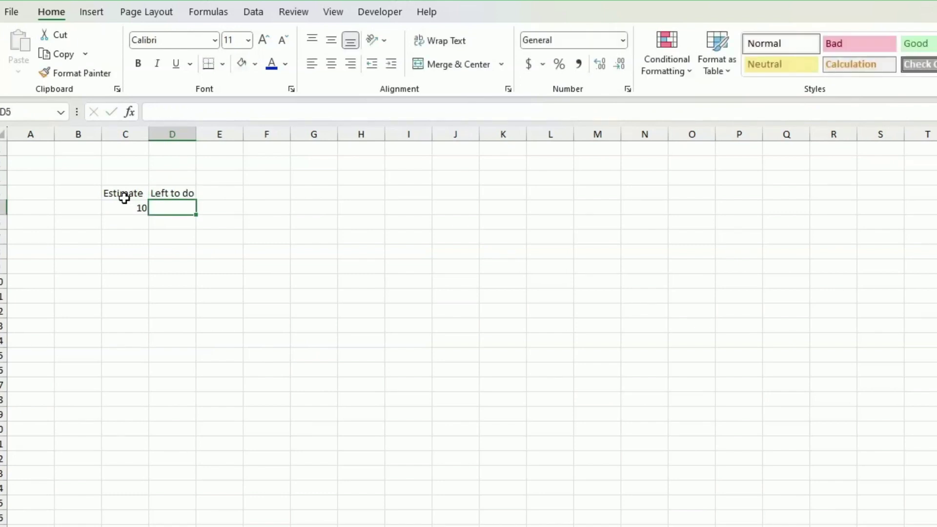
pyautogui.write('2')
pyautogui.press('Tab')
pyautogui.press('Up')
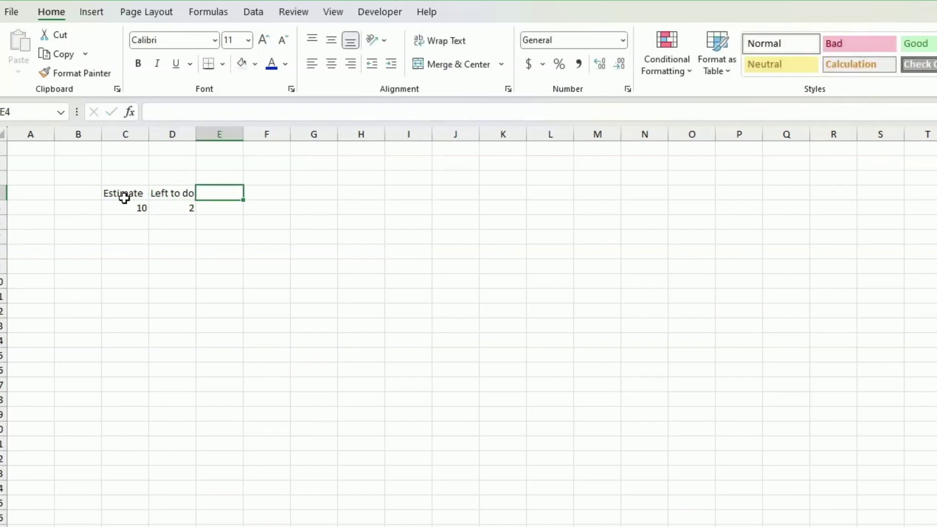
pyautogui.write('Priority')
pyautogui.press('Return')
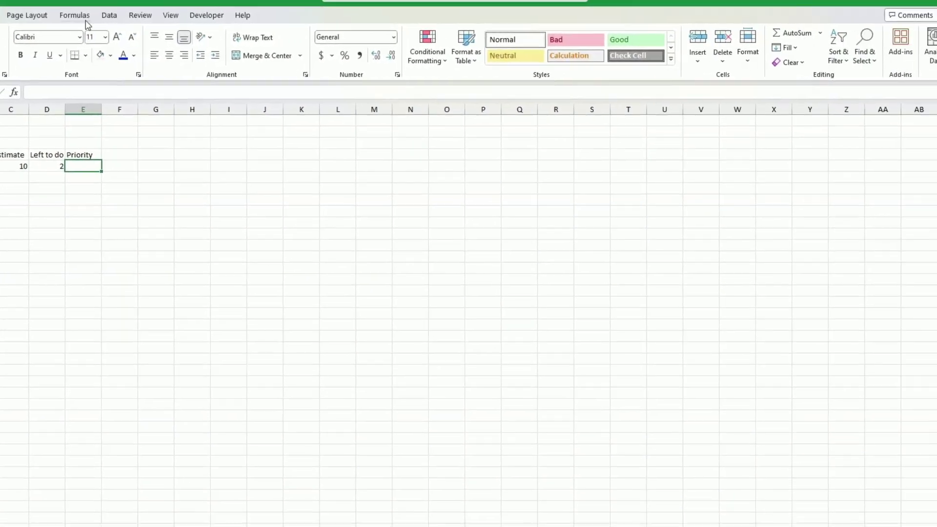
# Apply list data validation to E5 using E15:E17 on the Validation 2 sheet as the source, and choose Low.
pyautogui.click(109, 15)
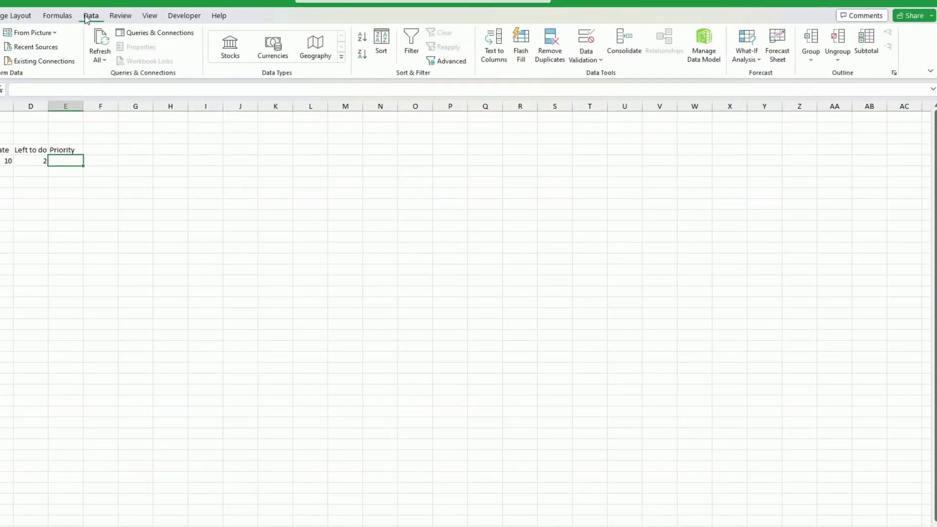
pyautogui.click(599, 63)
pyautogui.click(602, 77)
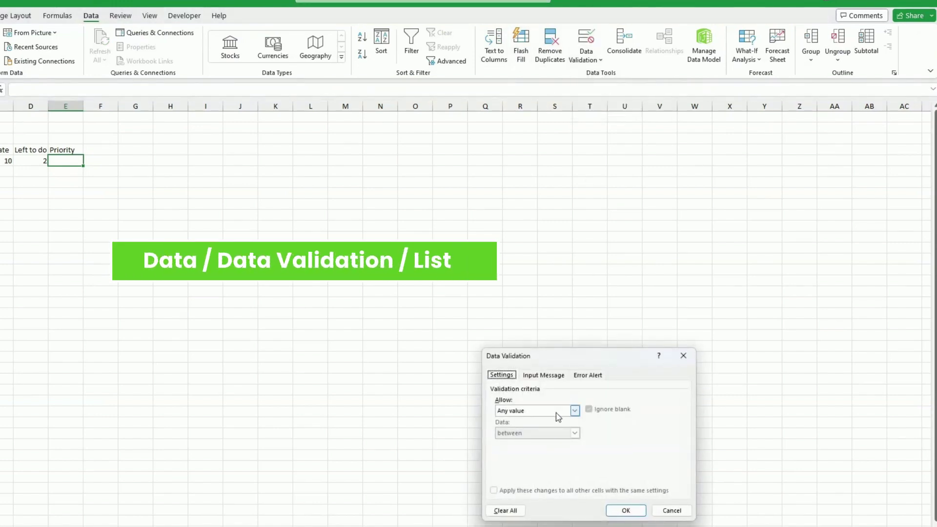
pyautogui.click(571, 411)
pyautogui.click(548, 442)
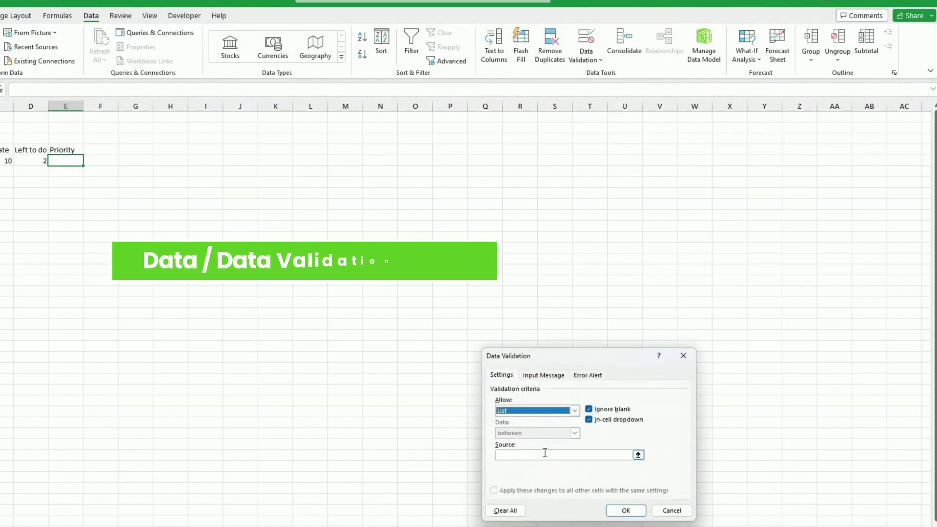
pyautogui.click(544, 455)
pyautogui.hotkey('ctrl', 'pagedown')
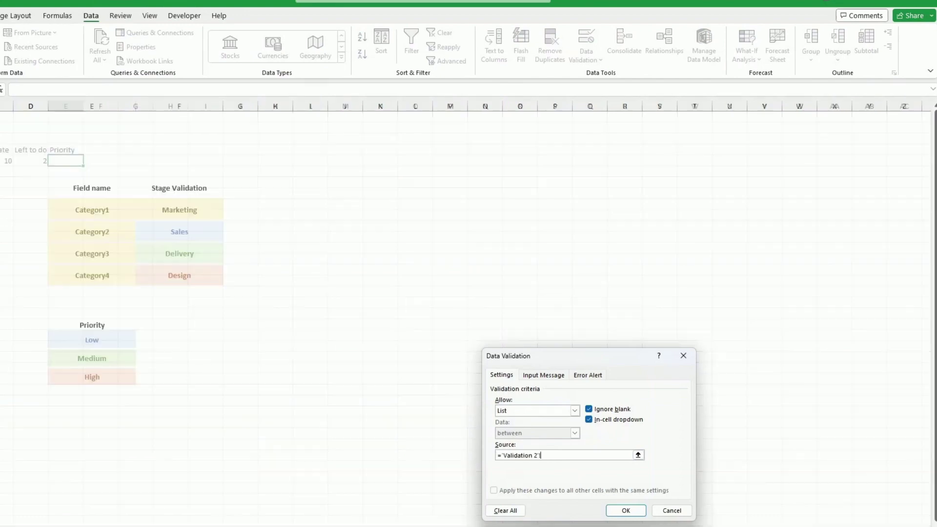
pyautogui.moveTo(98, 339); pyautogui.dragTo(97, 377)
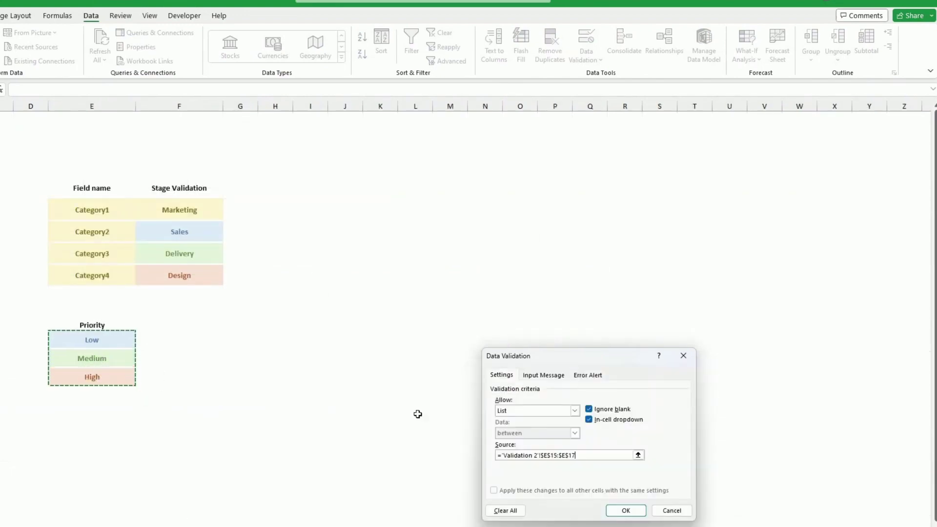
pyautogui.click(618, 511)
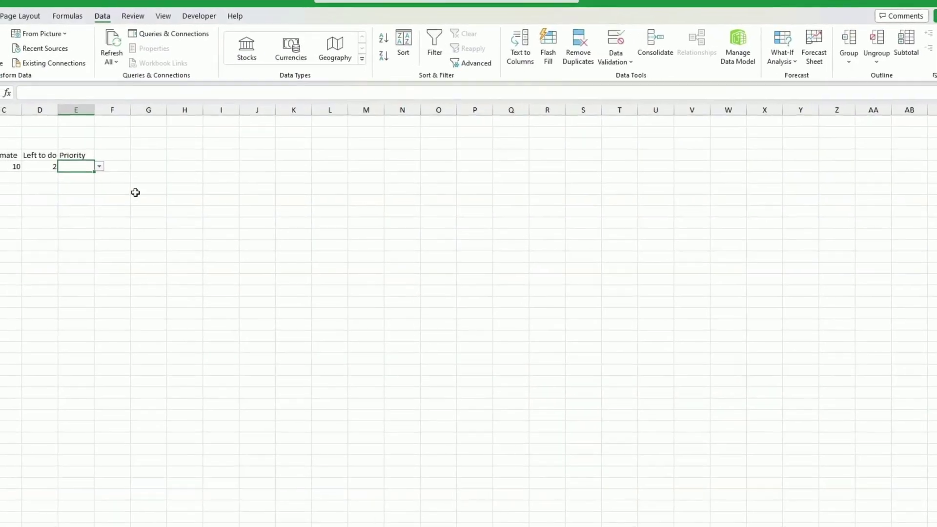
pyautogui.click(88, 160)
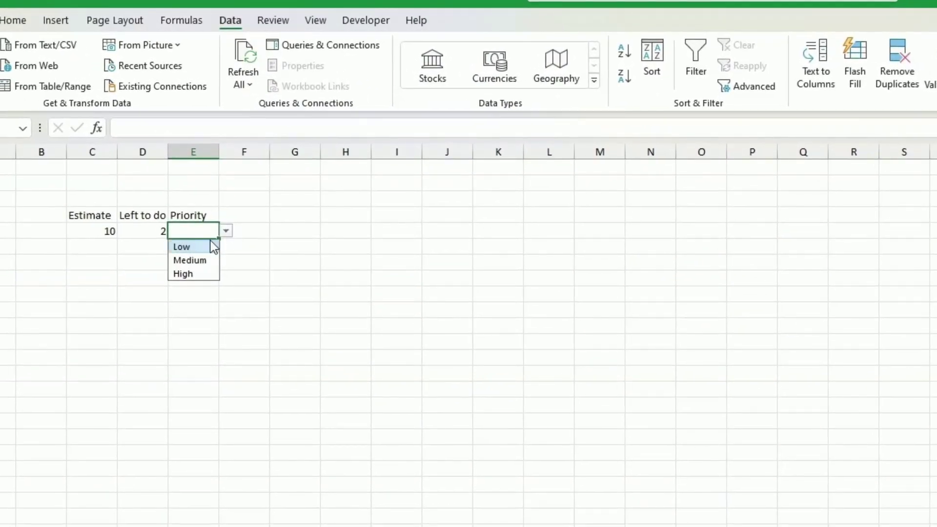
pyautogui.click(204, 252)
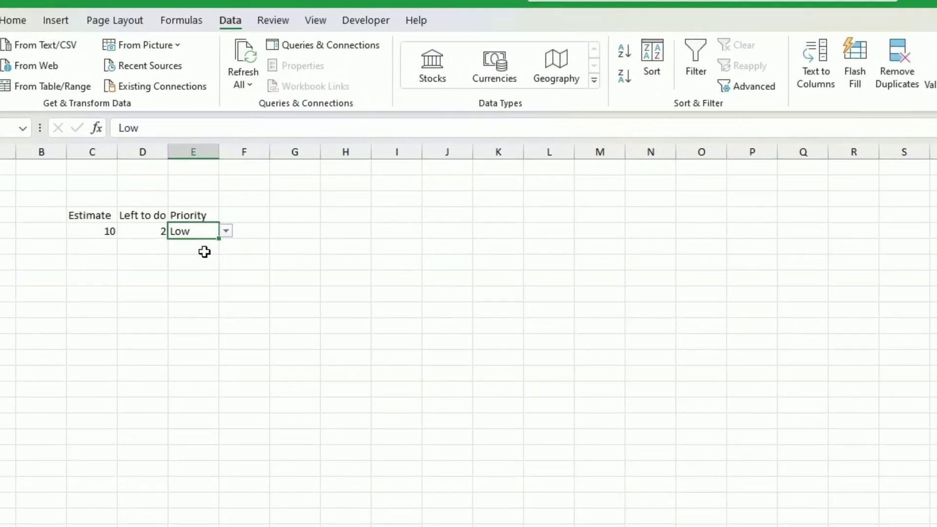
# Add the heading Task Name in F4, widen column F, and enter Marketing Plan in F5.
pyautogui.click(249, 214)
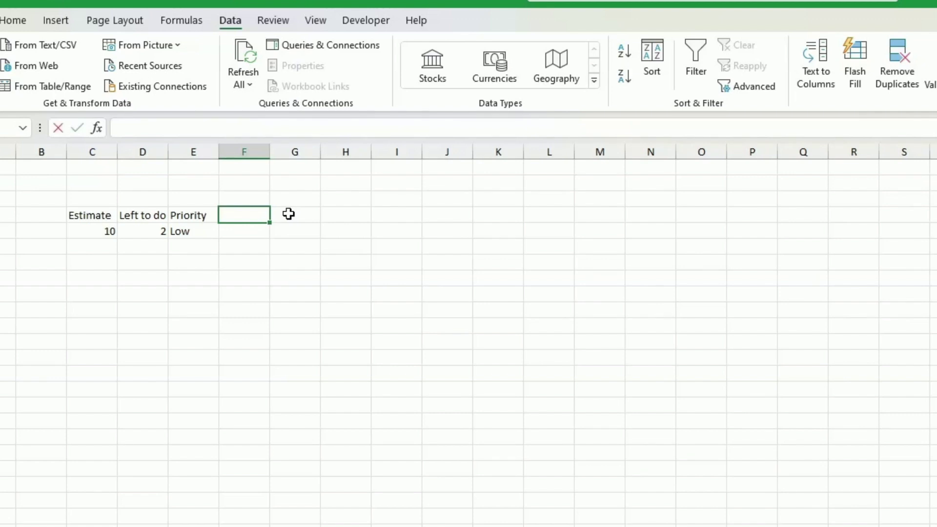
pyautogui.write('Task Nam')
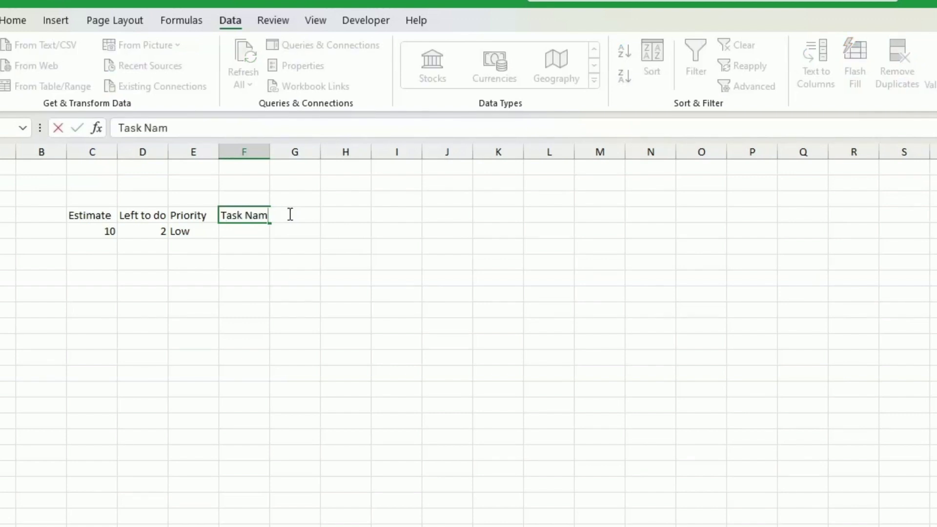
pyautogui.write('e')
pyautogui.press('Return')
pyautogui.moveTo(270, 154); pyautogui.dragTo(364, 159)
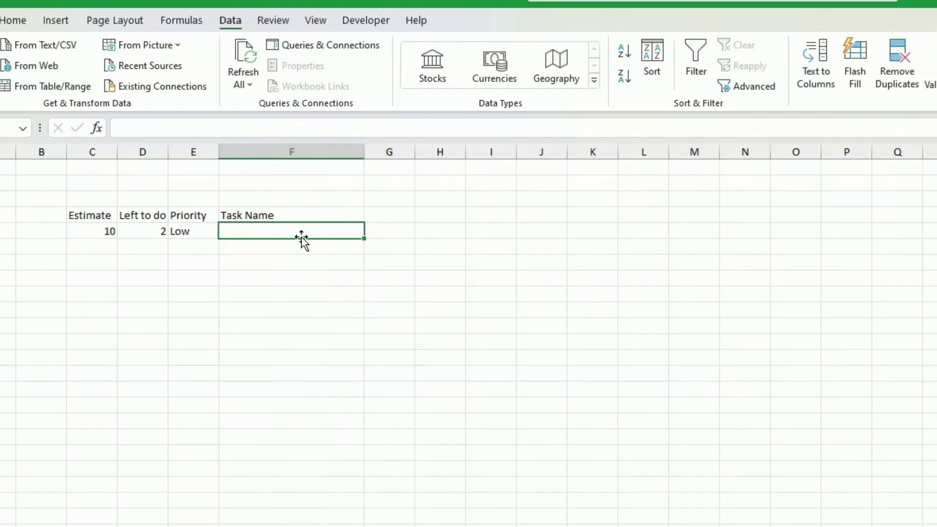
pyautogui.write('Marketing Plan')
pyautogui.press('Return')
# Enter the heading Task Category in G4.
pyautogui.press('Up')
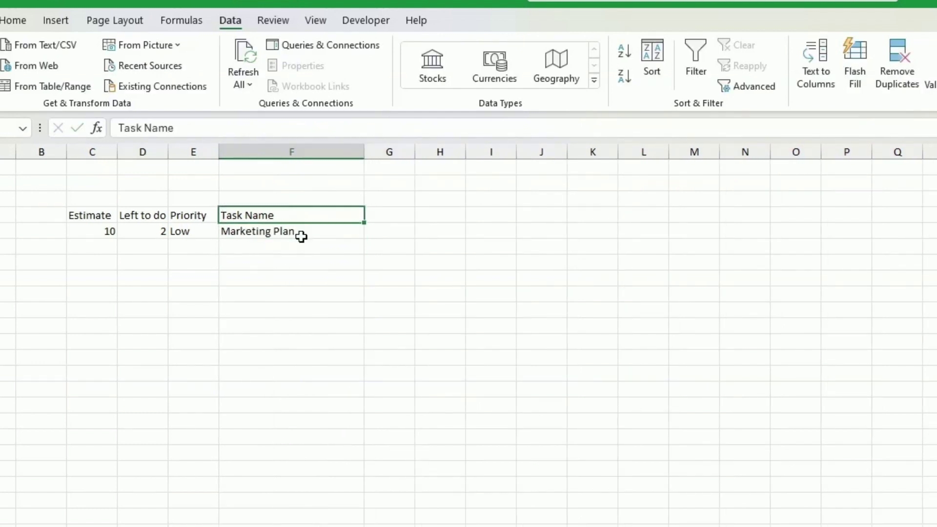
pyautogui.press('Right')
pyautogui.write('Task Category')
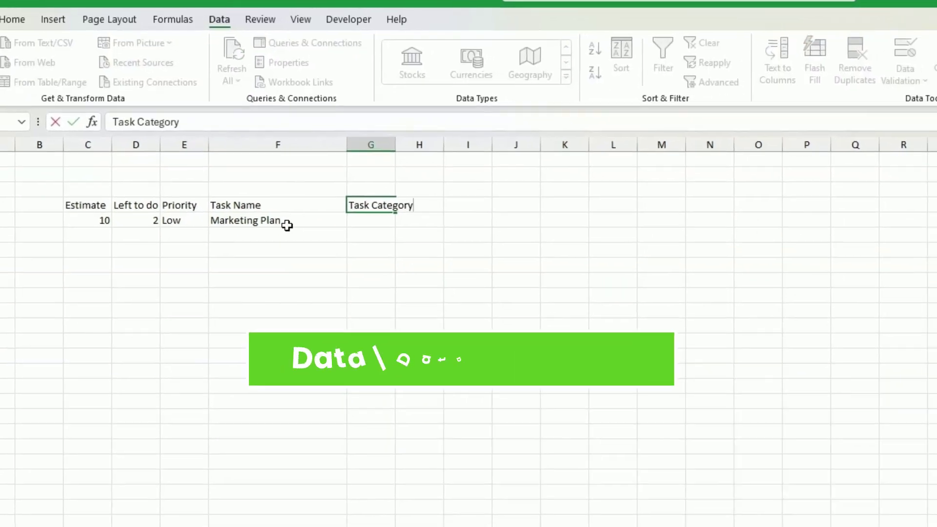
pyautogui.press('Return')
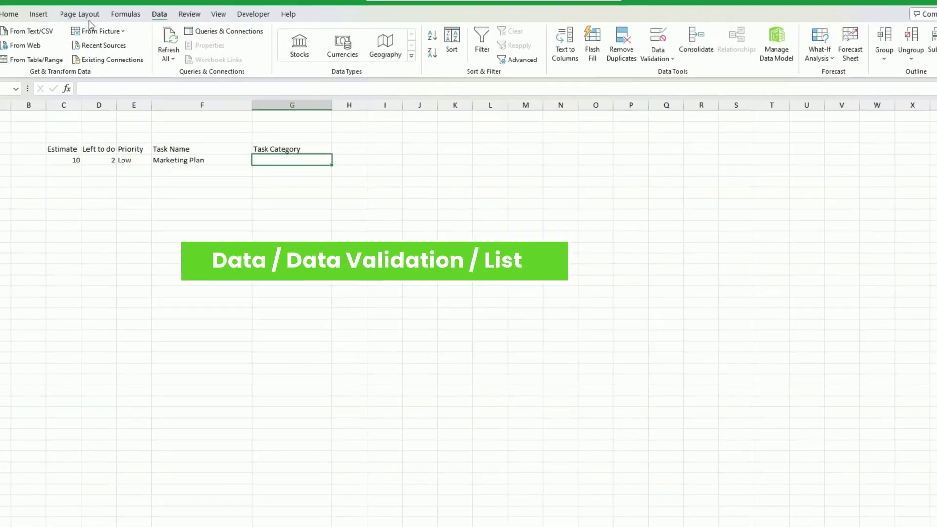
# Apply list data validation to G5, using the Marketing to Design stage cells on the Validation 2 sheet as the source.
pyautogui.click(651, 58)
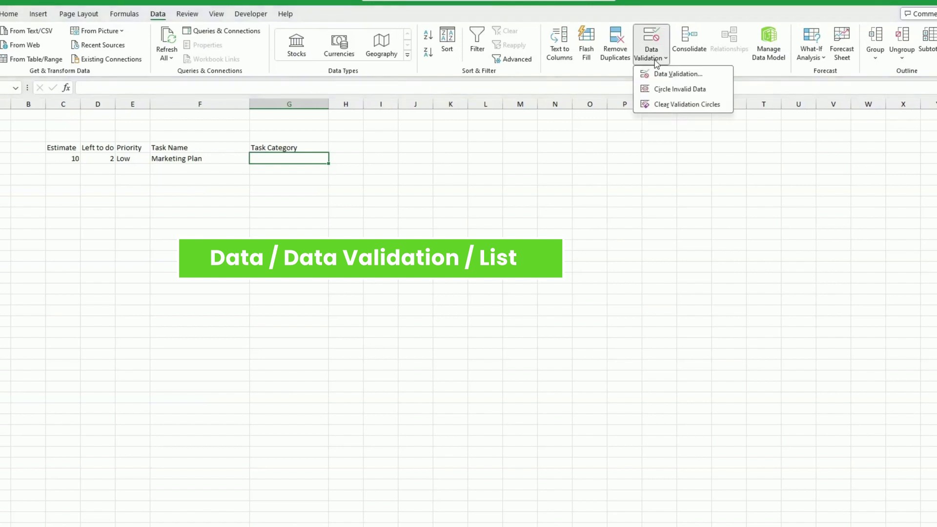
pyautogui.click(659, 77)
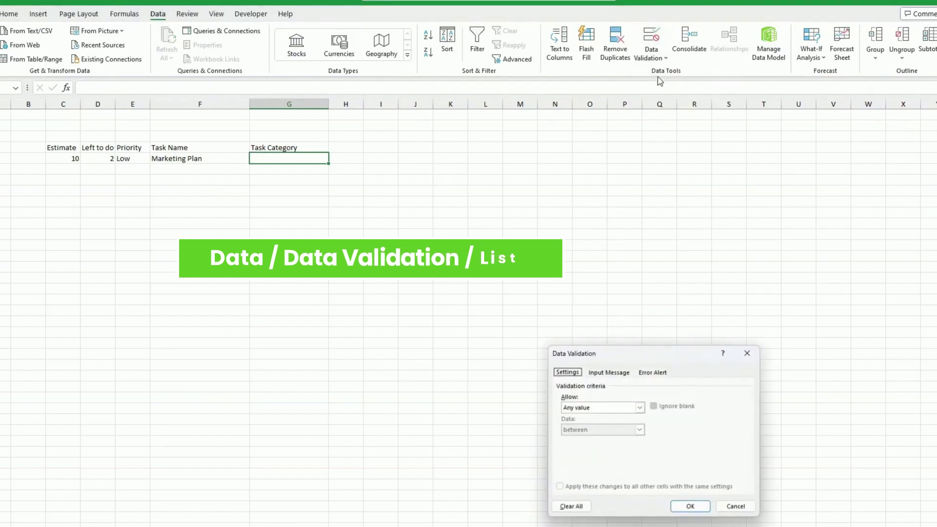
pyautogui.click(639, 407)
pyautogui.click(613, 439)
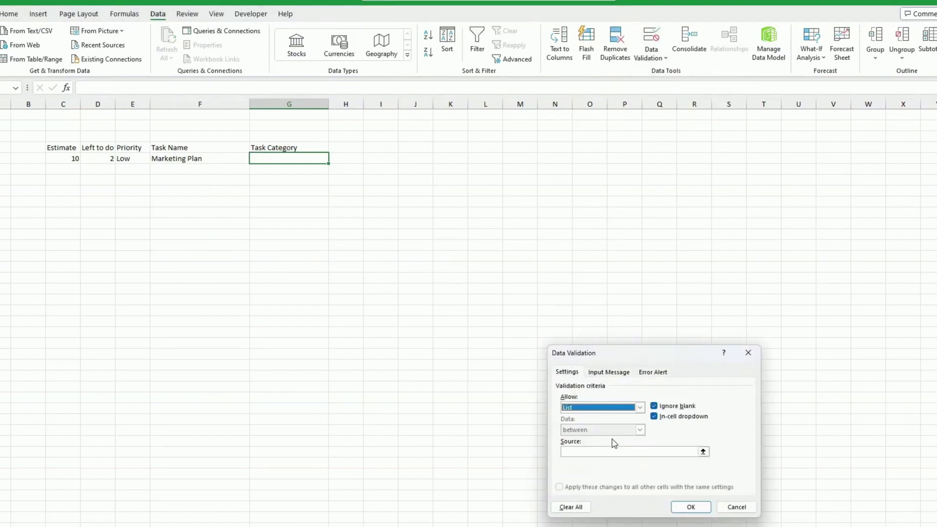
pyautogui.click(610, 453)
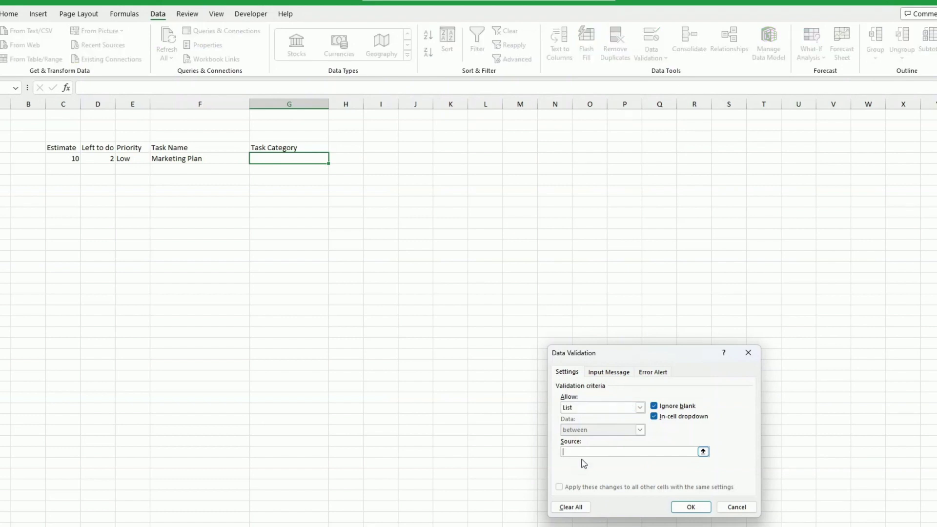
pyautogui.click(269, 525)
pyautogui.moveTo(241, 205); pyautogui.dragTo(247, 272)
pyautogui.click(688, 507)
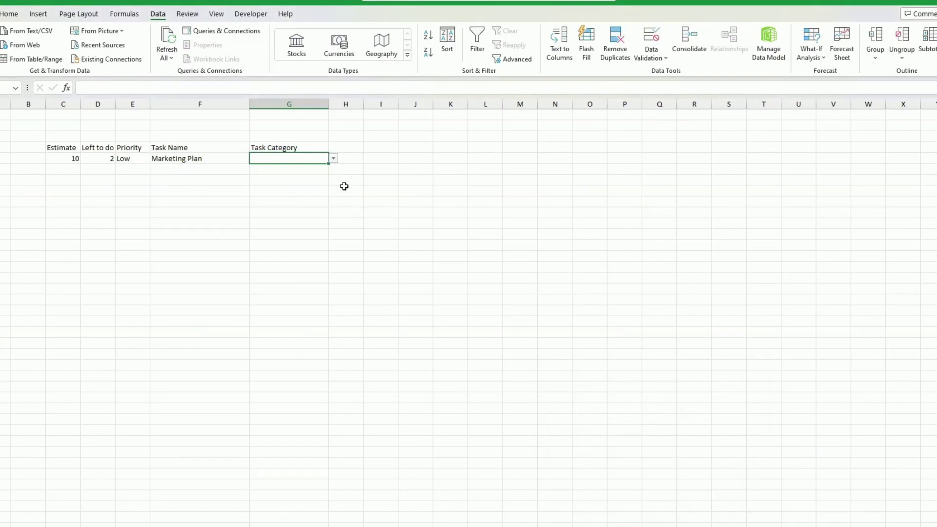
# Choose Marketing as the task category in G5 and enter the heading Status in H4.
pyautogui.click(334, 160)
pyautogui.click(314, 171)
pyautogui.click(347, 149)
pyautogui.write('Status')
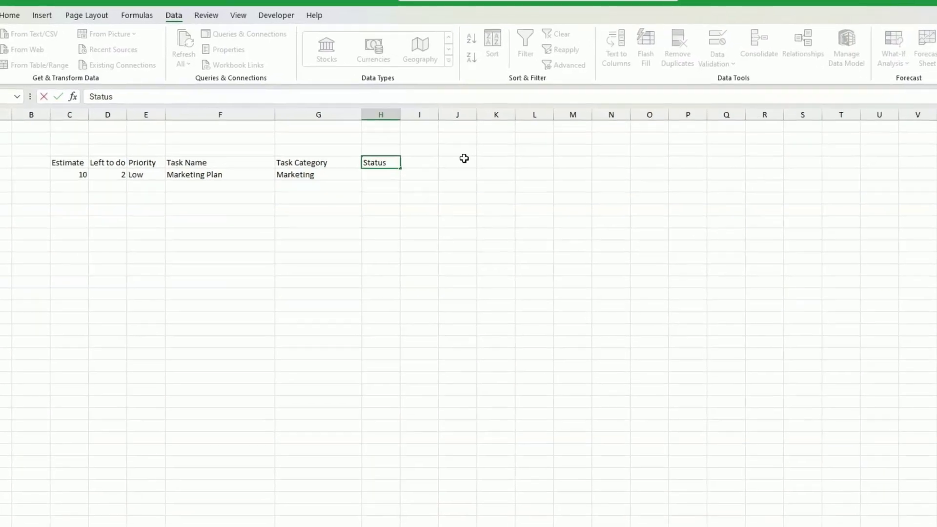
pyautogui.press('Return')
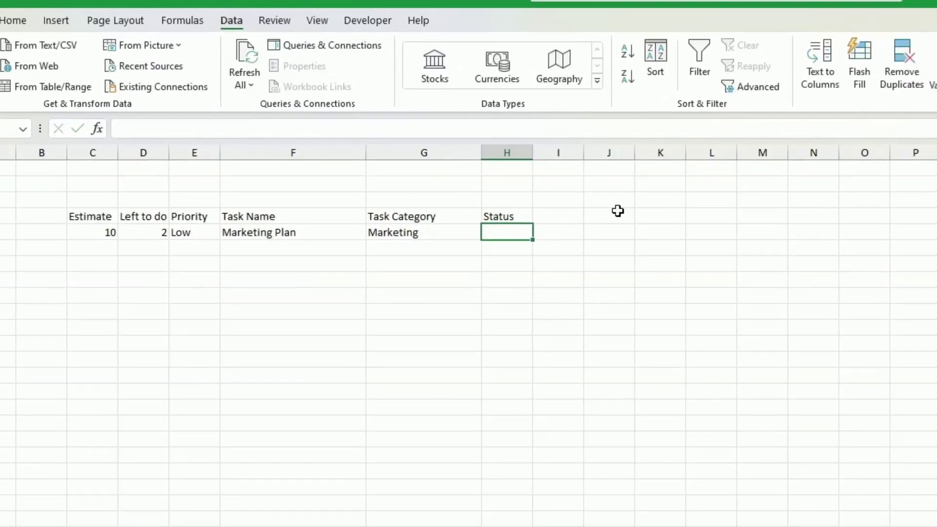
# Narrow columns J through S to equal small widths and enter the heading Resource in I4.
pyautogui.press('Up')
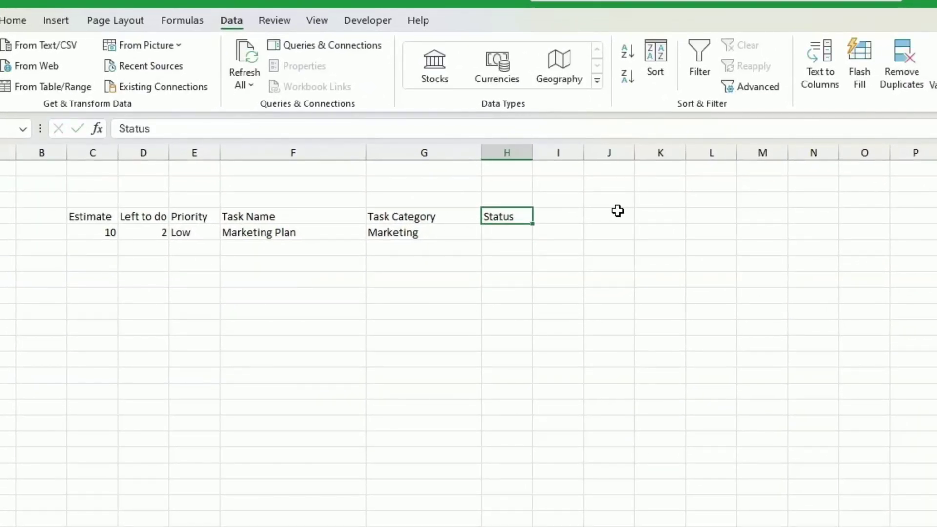
pyautogui.press('Right')
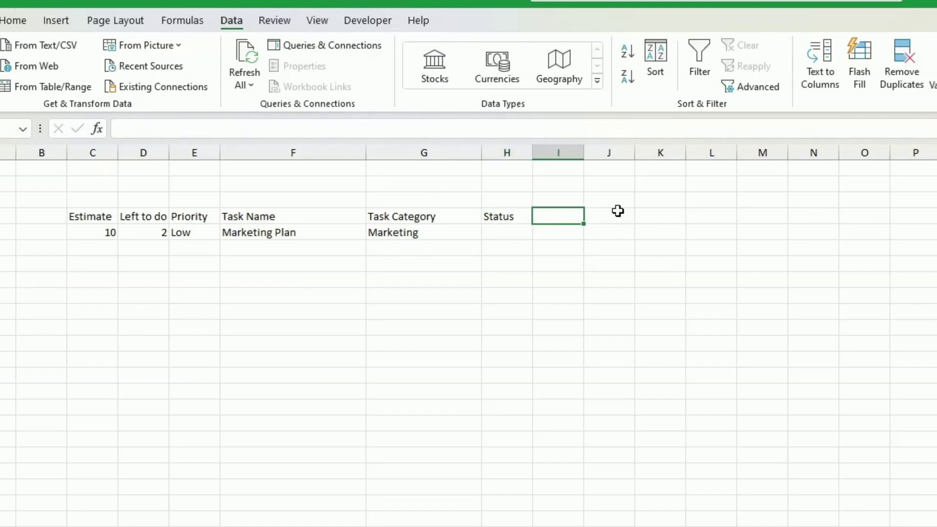
pyautogui.moveTo(611, 152); pyautogui.dragTo(930, 153)
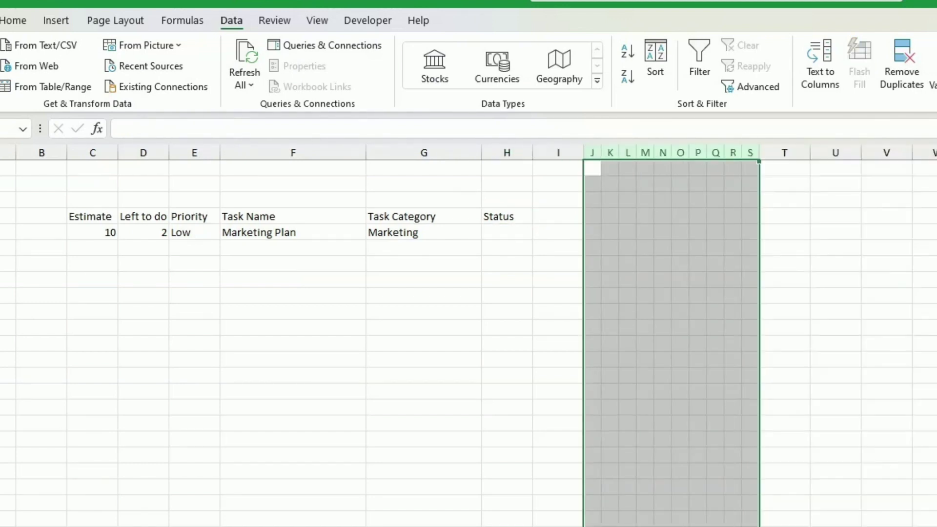
pyautogui.click(546, 217)
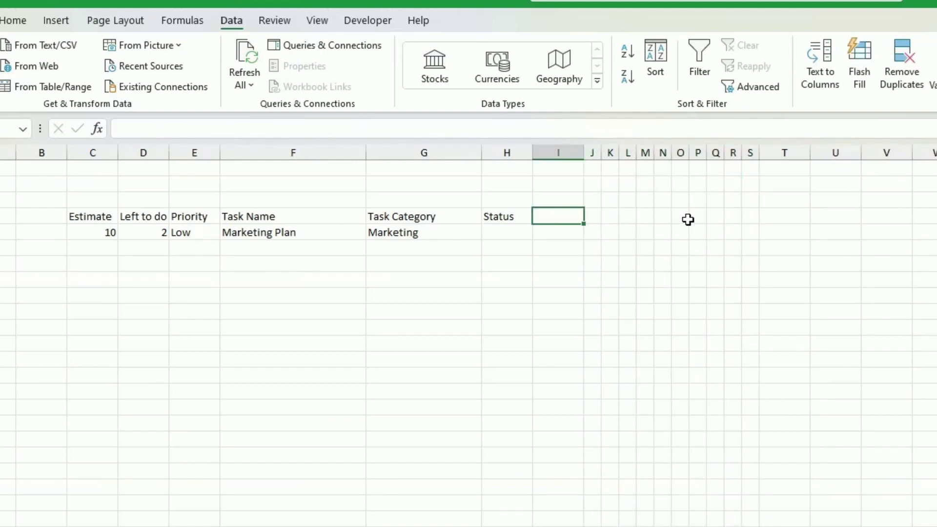
pyautogui.write('Resource')
pyautogui.press('Return')
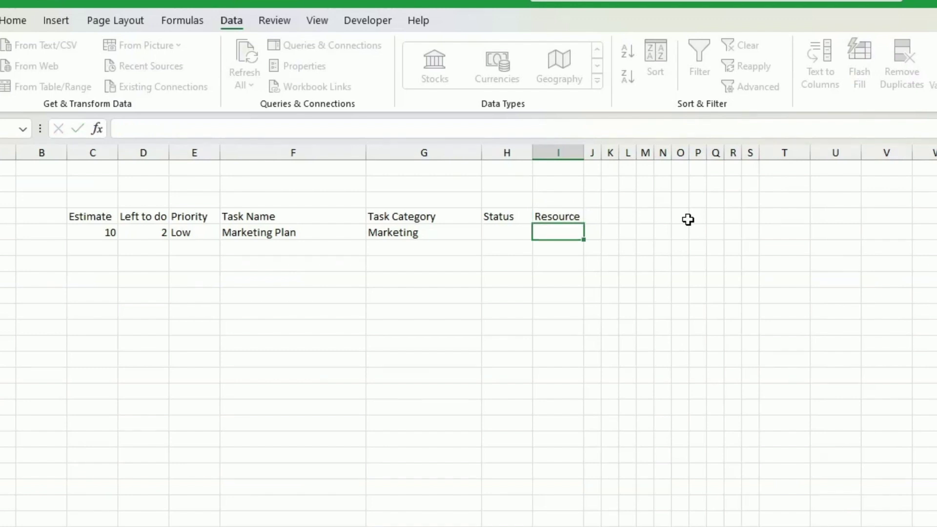
# Enter the headings Done in U4 and % Complete in V4.
pyautogui.press('Up')
pyautogui.press('Right')
pyautogui.press('Right')
pyautogui.press('Right')
pyautogui.press('Right')
pyautogui.press('Right')
pyautogui.press('Right')
pyautogui.press('Right')
pyautogui.press('Right')
pyautogui.press('Right')
pyautogui.press('Right')
pyautogui.press('Right')
pyautogui.press('Right')
pyautogui.write('Don')
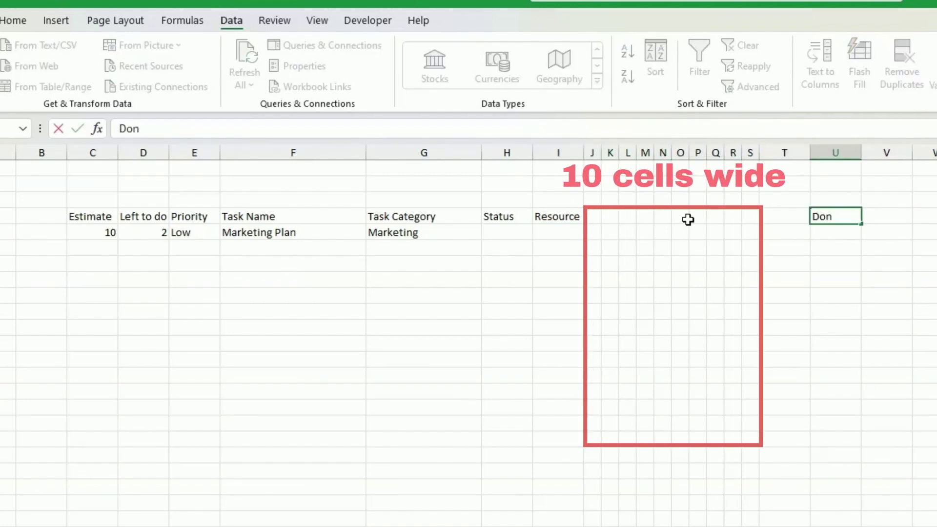
pyautogui.press('Tab')
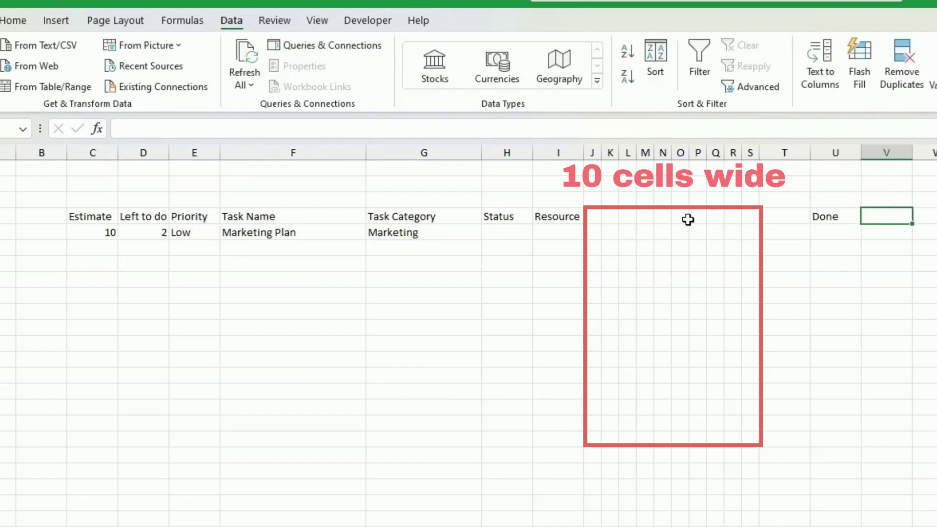
pyautogui.write('% Complete')
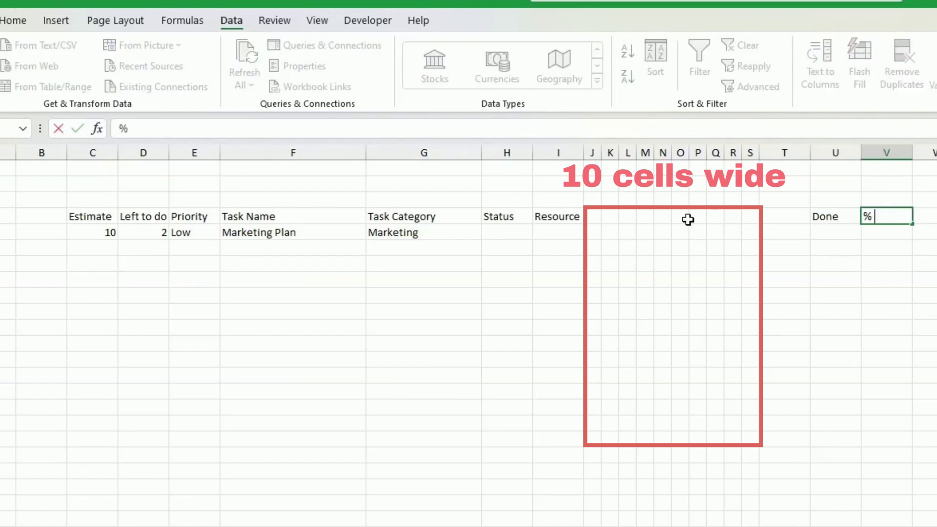
pyautogui.press('Return')
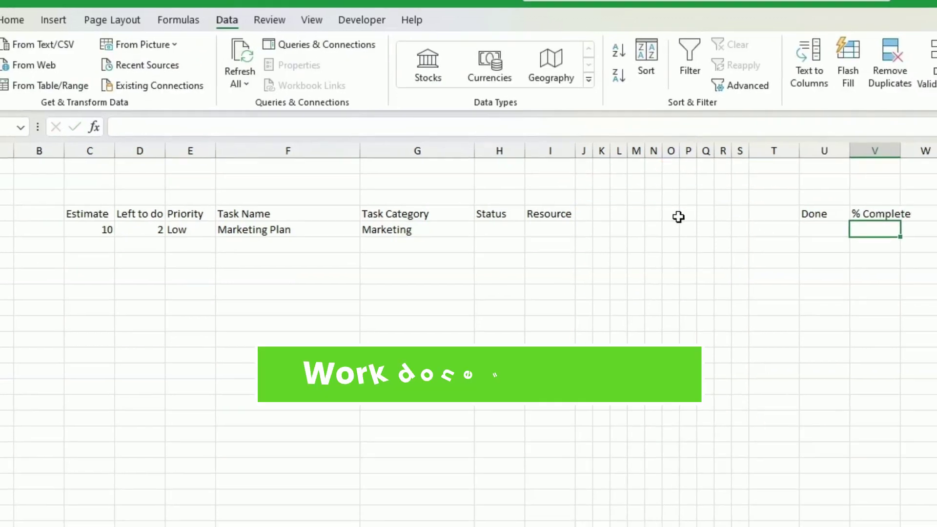
# Enter a formula in U5 that subtracts the Left to do value in D5 from the Estimate in C5.
pyautogui.press('Left')
pyautogui.write('=')
pyautogui.press('Left')
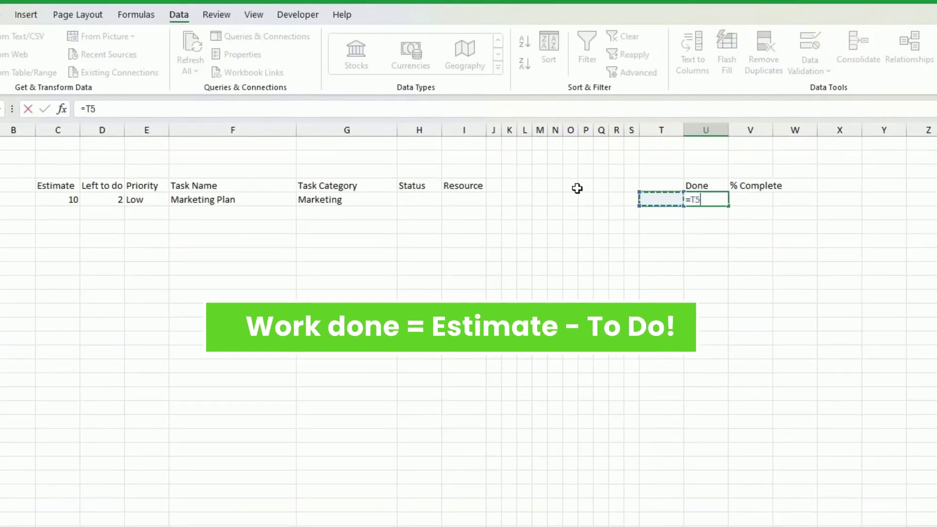
pyautogui.press('Left')
pyautogui.press('Left')
pyautogui.press('Left')
pyautogui.press('Left')
pyautogui.press('Left')
pyautogui.press('Left')
pyautogui.press('Left')
pyautogui.press('Left')
pyautogui.press('Left')
pyautogui.press('Left')
pyautogui.press('Left')
pyautogui.press('Left')
pyautogui.press('Left')
pyautogui.press('Left')
pyautogui.press('Left')
pyautogui.press('Left')
pyautogui.press('Left')
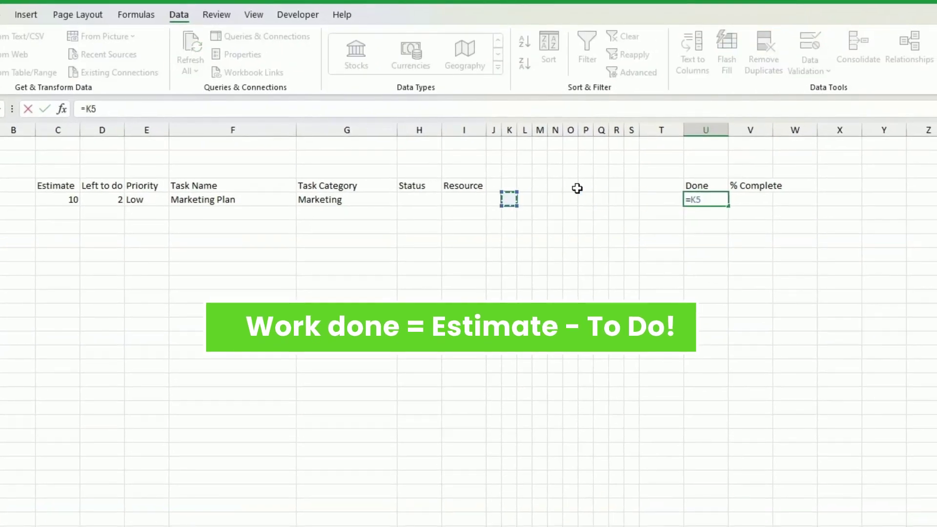
pyautogui.write('-')
pyautogui.press('Left')
pyautogui.press('Left')
pyautogui.press('Left')
pyautogui.press('Left')
pyautogui.press('Left')
pyautogui.press('Left')
pyautogui.press('Left')
pyautogui.press('Left')
pyautogui.press('Left')
pyautogui.press('Left')
pyautogui.press('Left')
pyautogui.press('Left')
pyautogui.press('Left')
pyautogui.press('Left')
pyautogui.press('Left')
pyautogui.press('Left')
pyautogui.press('Left')
pyautogui.press('Return')
# Enter the formula =U5/C5 in V5 and format the cell as a percentage.
pyautogui.press('Up')
pyautogui.press('Right')
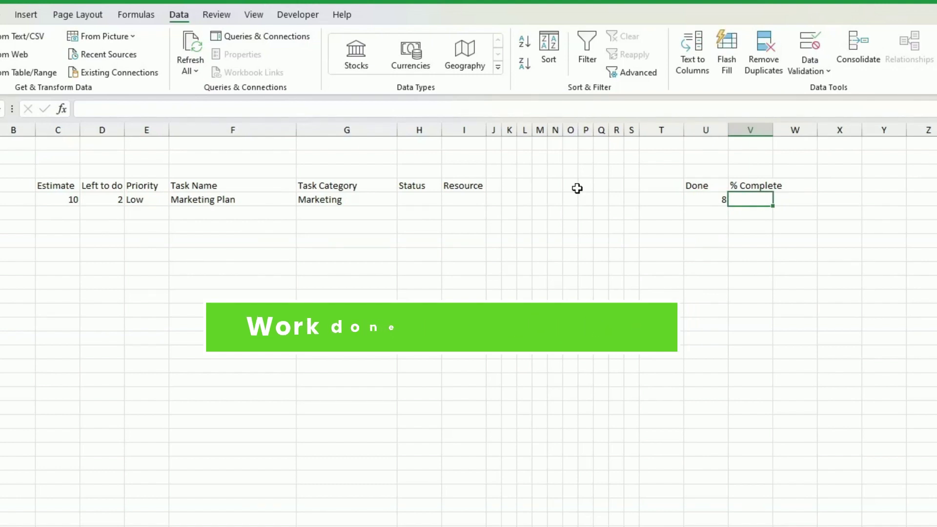
pyautogui.write('=')
pyautogui.press('Left')
pyautogui.write('/')
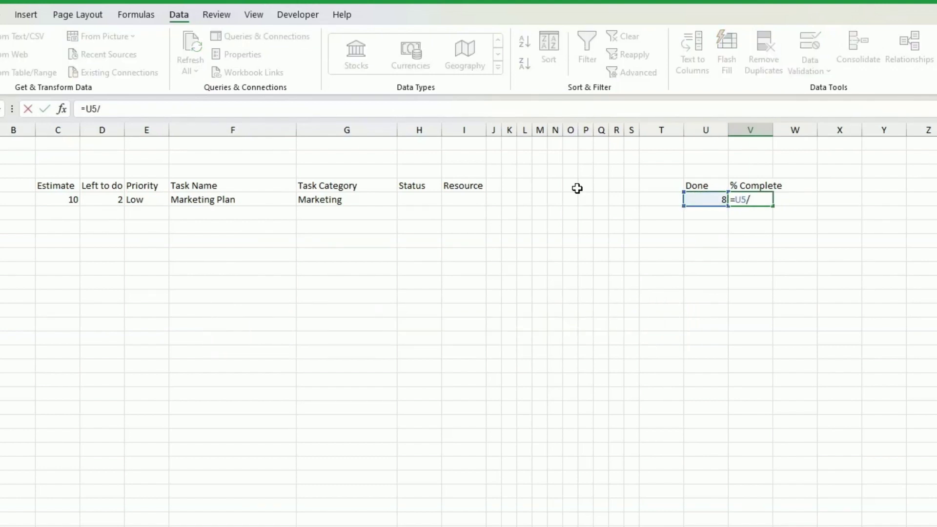
pyautogui.click(56, 201)
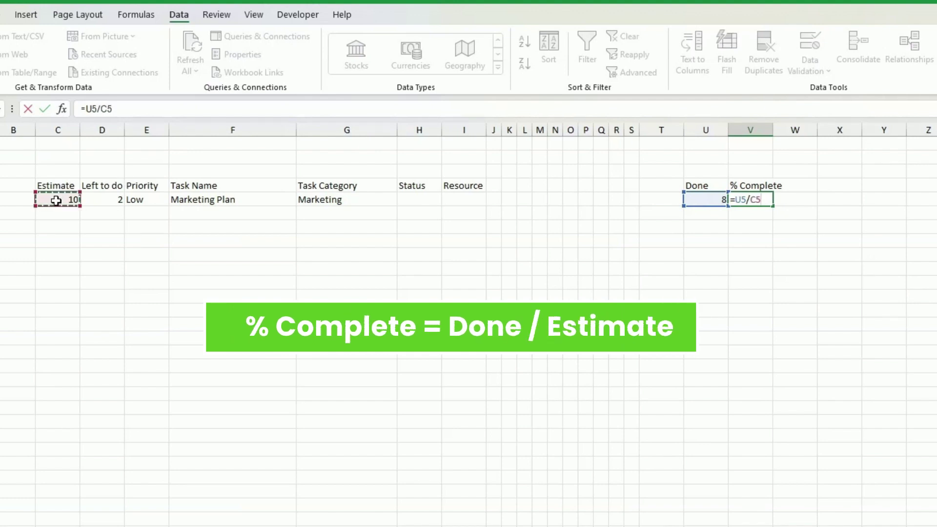
pyautogui.press('Return')
pyautogui.press('Up')
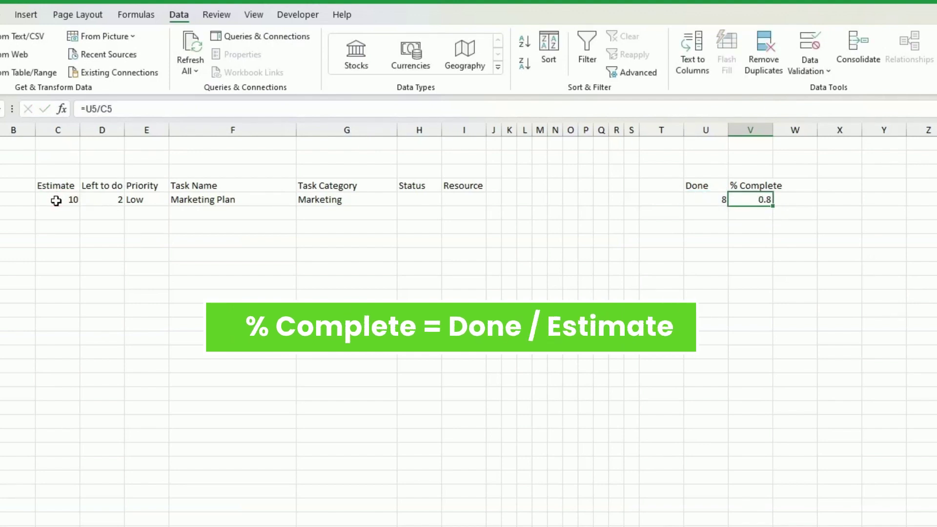
pyautogui.click(7, 16)
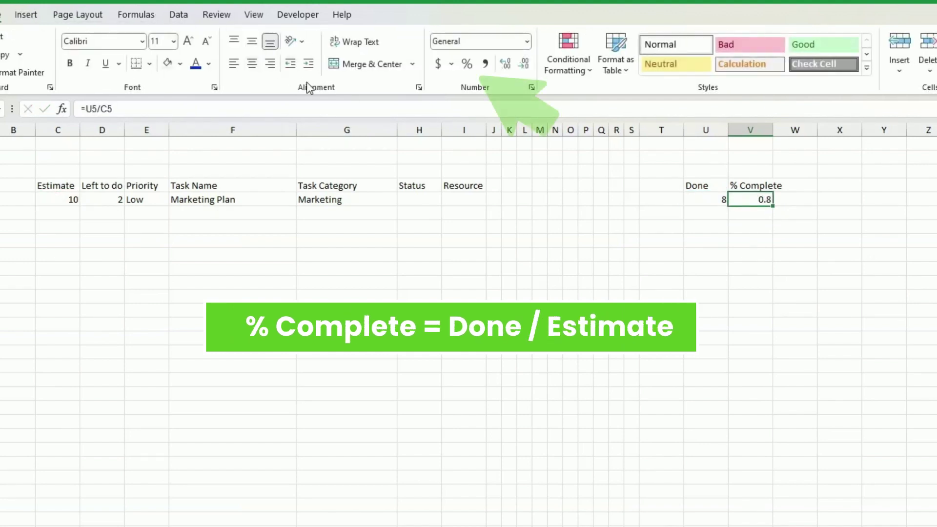
pyautogui.click(467, 64)
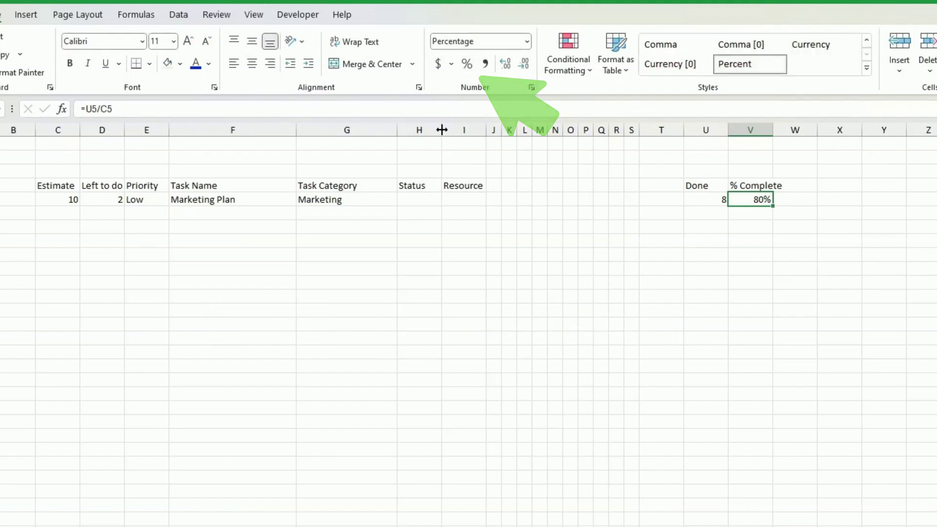
# Widen column H and enter =IFS(V5=0,"Not Started",V5=1,"Completed",TRUE,"In Progress") in H5.
pyautogui.moveTo(442, 130); pyautogui.dragTo(472, 130)
pyautogui.click(434, 199)
pyautogui.click(123, 108)
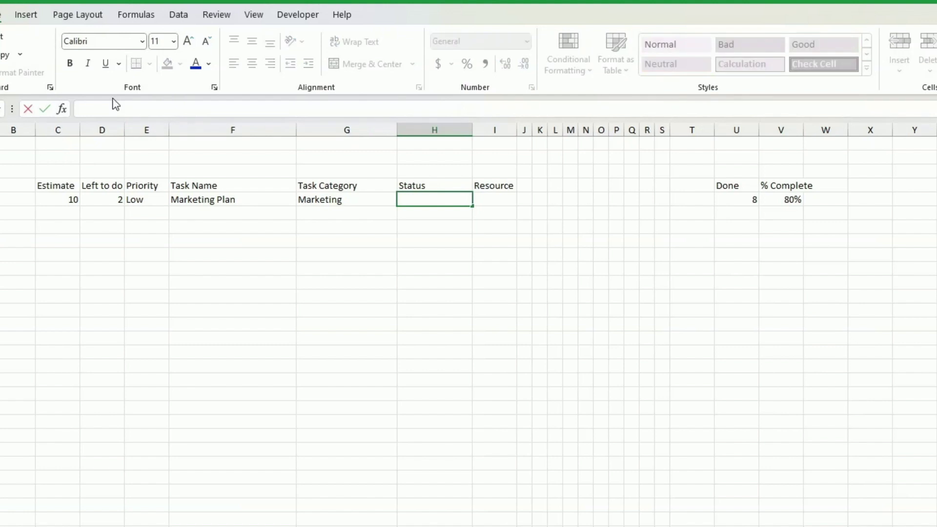
pyautogui.write('=ifs(')
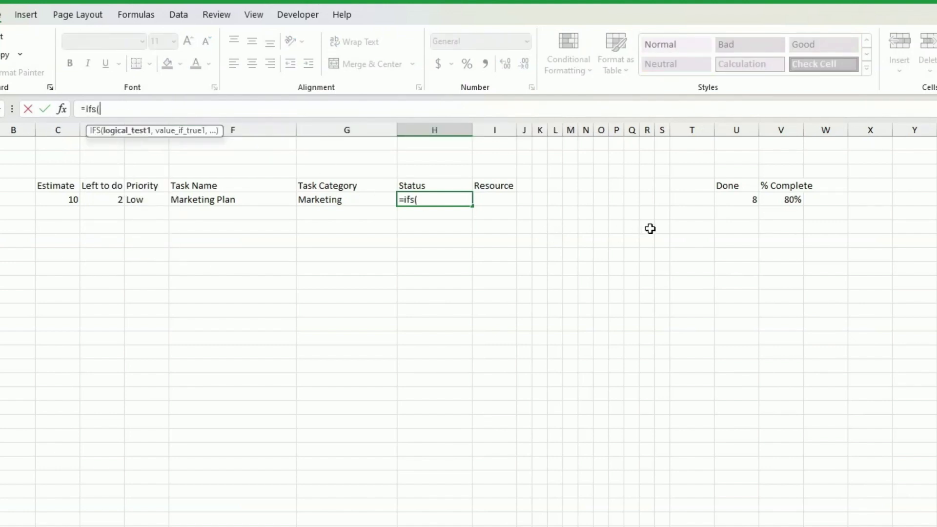
pyautogui.click(790, 200)
pyautogui.write('=0,"N')
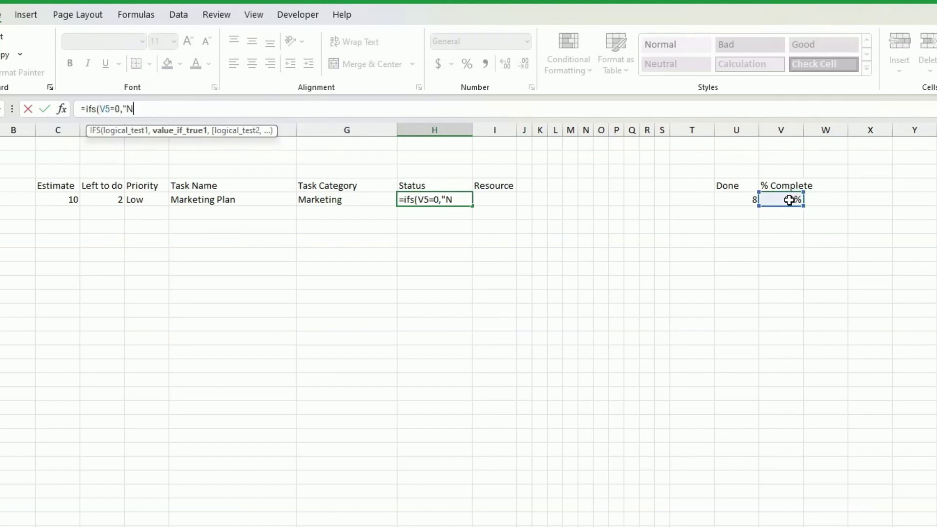
pyautogui.write('ot Starte')
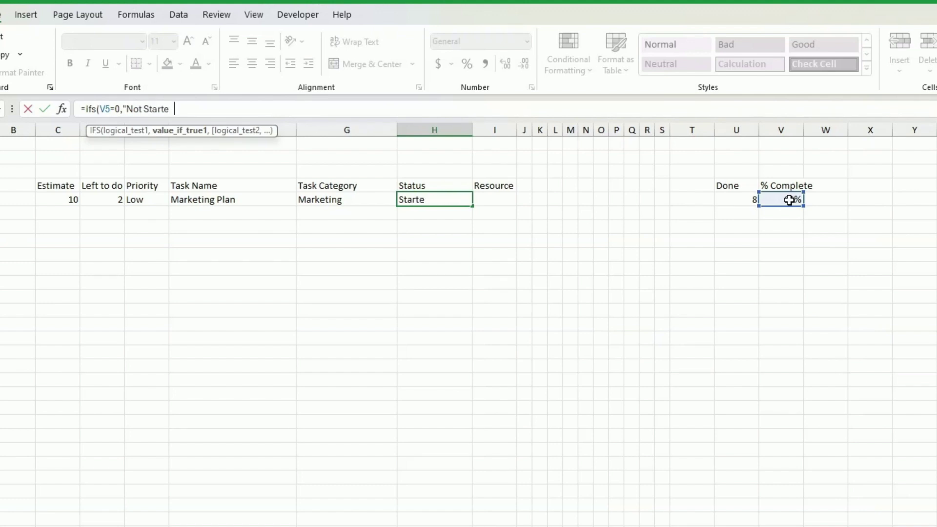
pyautogui.write('d",')
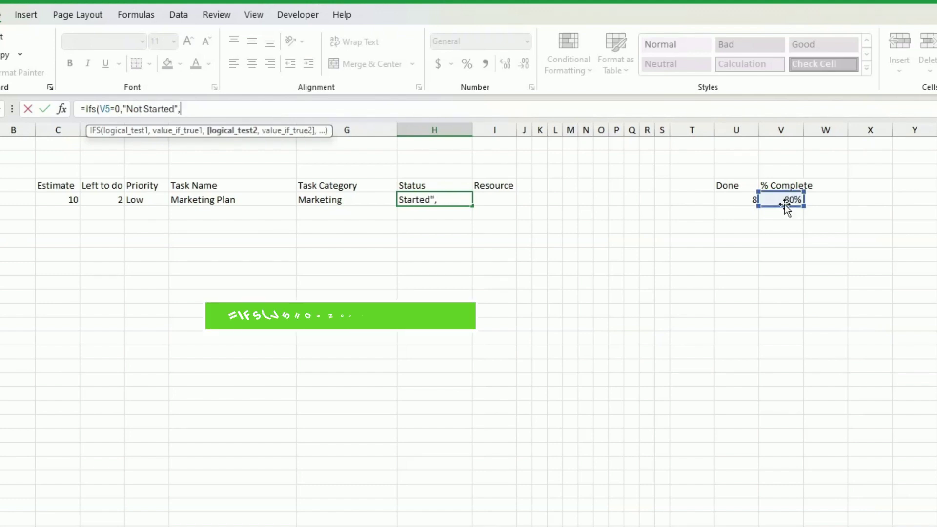
pyautogui.click(794, 200)
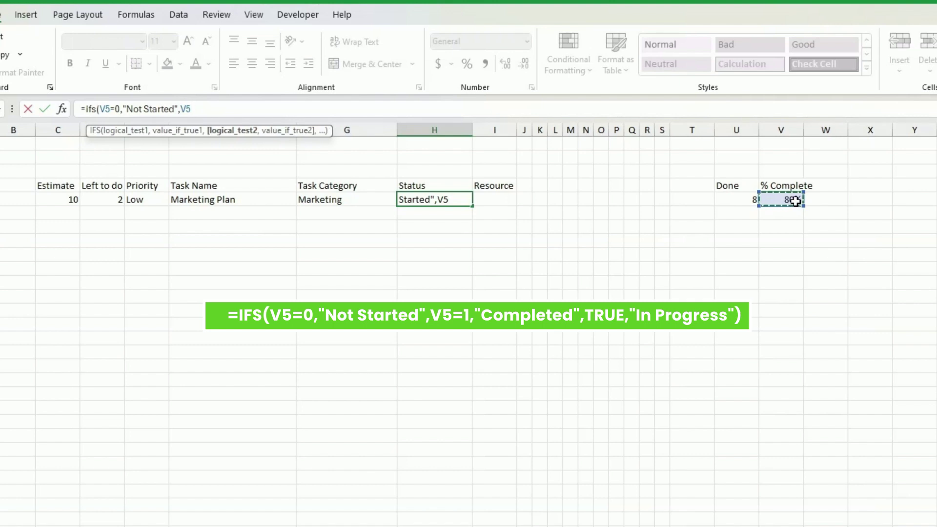
pyautogui.write('=1,')
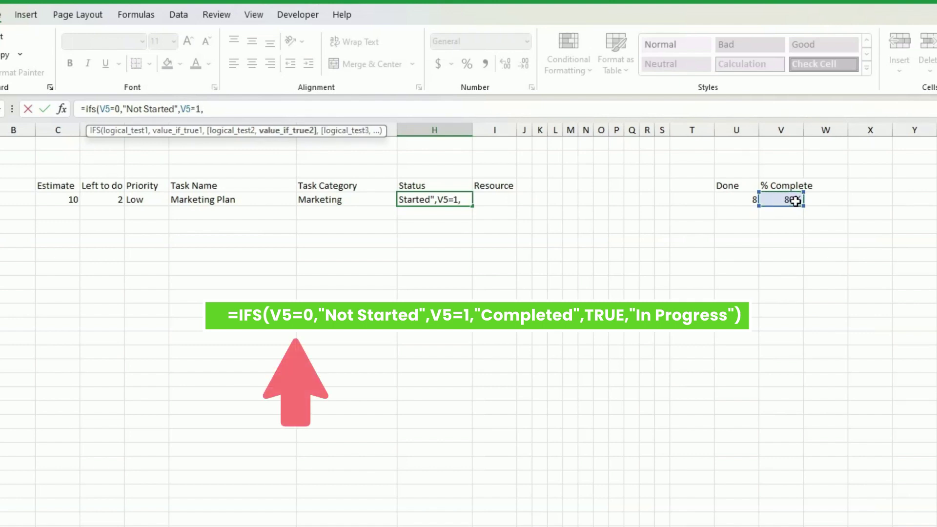
pyautogui.write('"Complete')
pyautogui.write('d')
pyautogui.press('BackSpace')
pyautogui.press('BackSpace')
pyautogui.press('BackSpace')
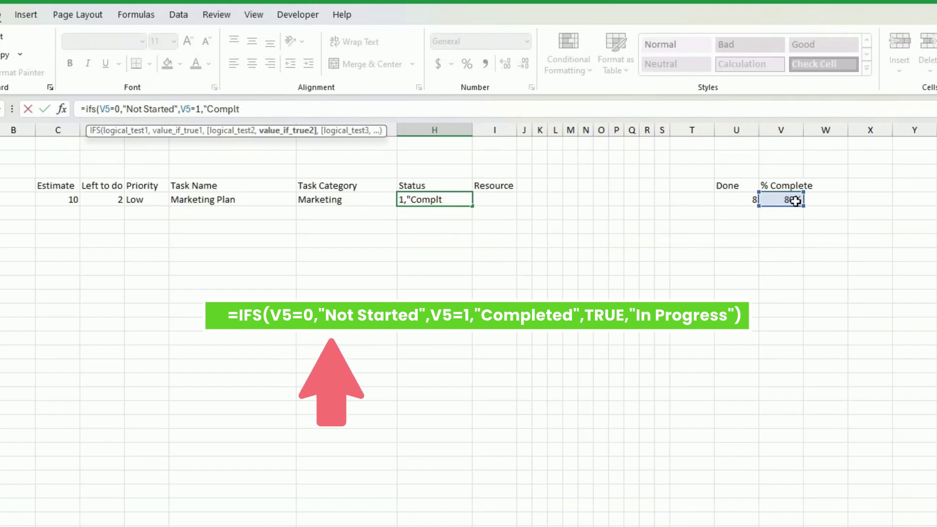
pyautogui.write('eted')
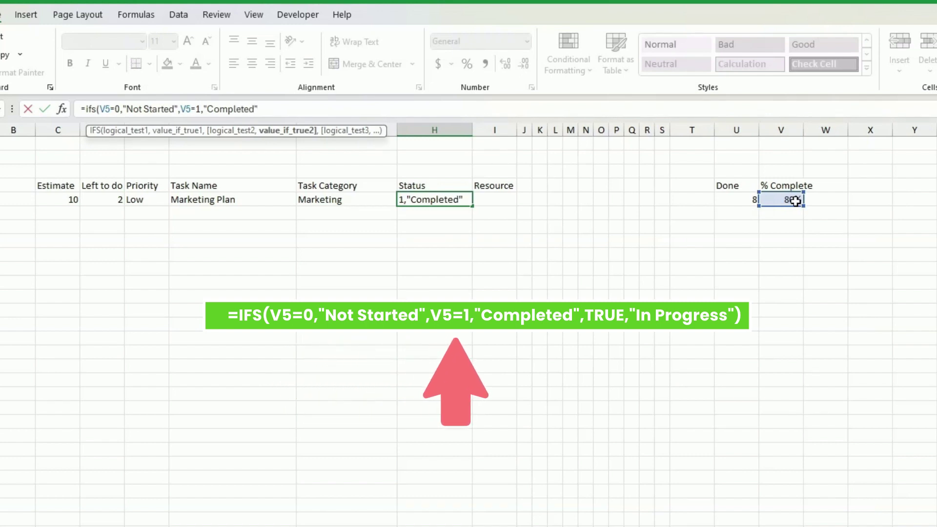
pyautogui.write(',')
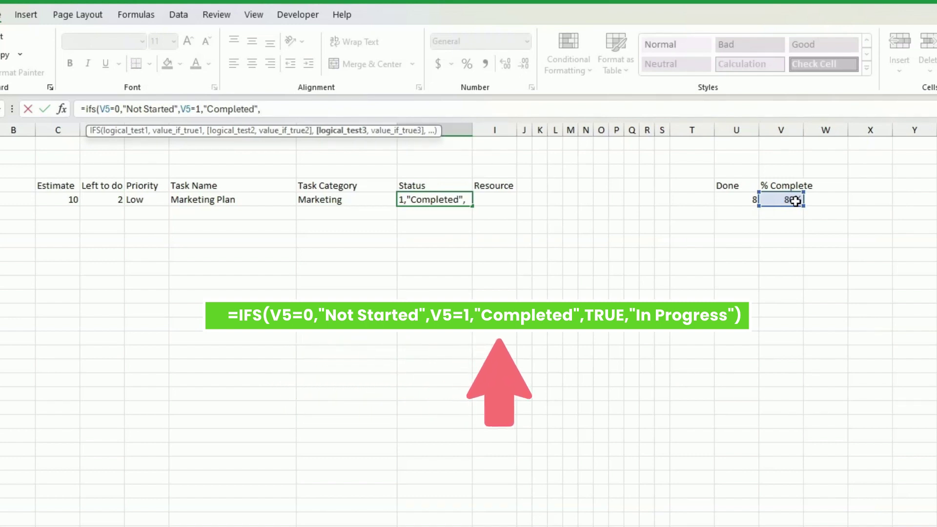
pyautogui.write('True')
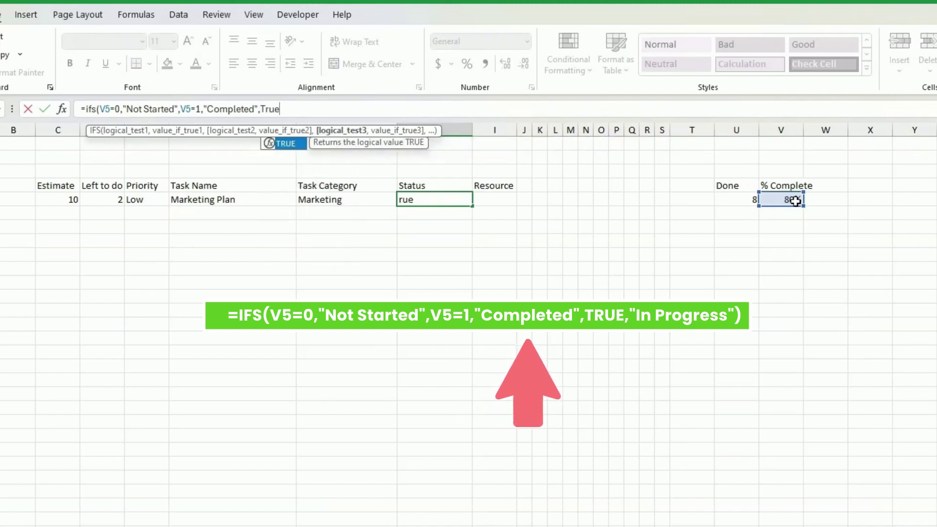
pyautogui.write(',"')
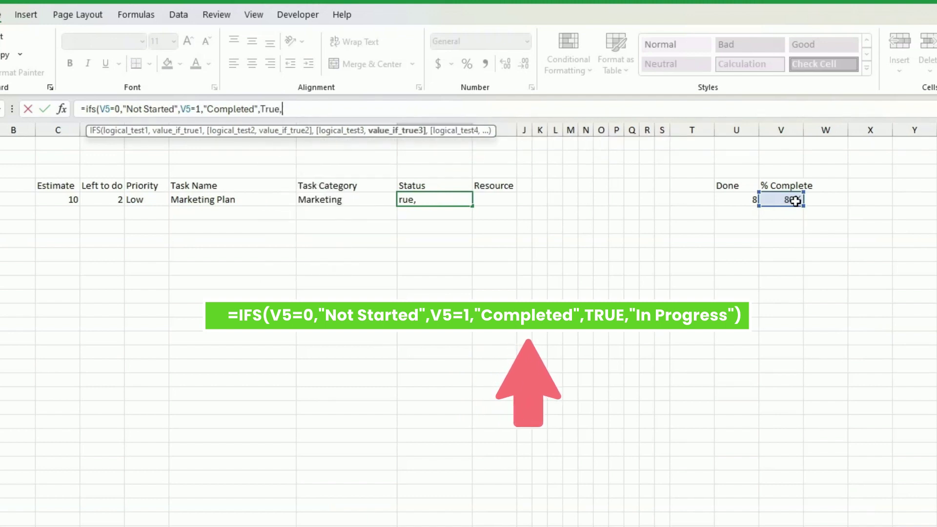
pyautogui.write('In')
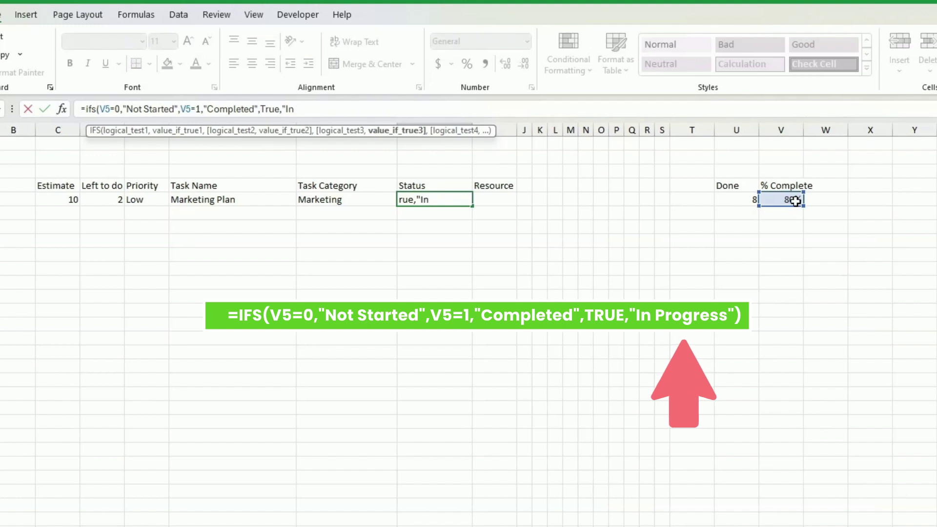
pyautogui.write(' Progress')
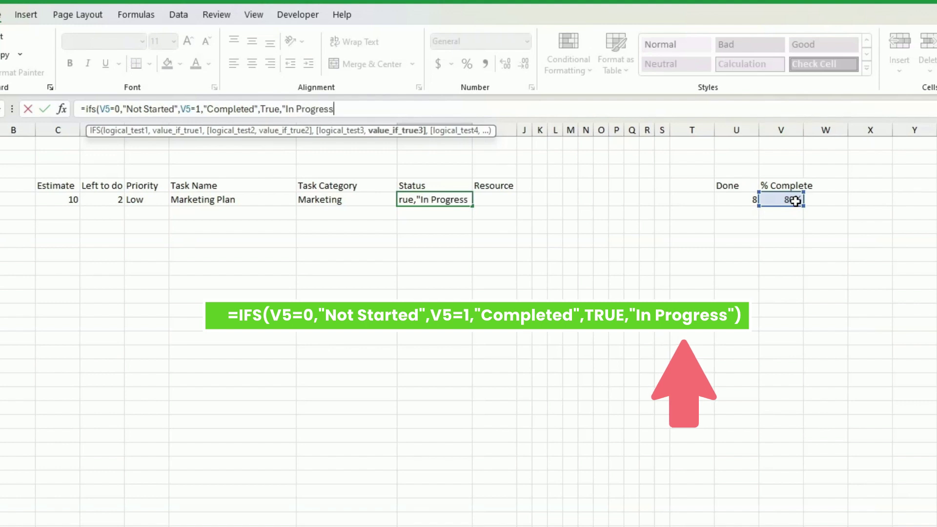
pyautogui.write('")')
pyautogui.hotkey('ctrl', 'Return')
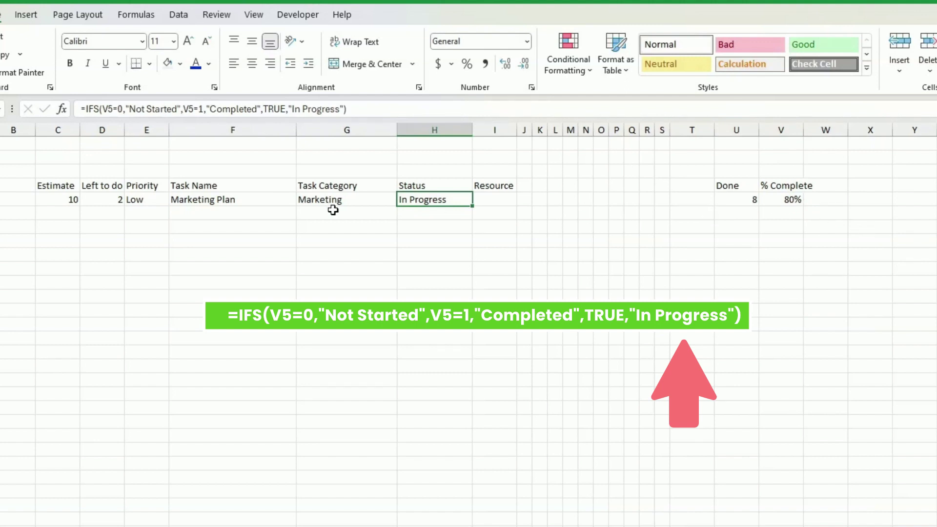
# Test the Status formula by entering 0, 10 and 2 in turn as the Left to do value in D5.
pyautogui.click(95, 199)
pyautogui.write('0')
pyautogui.press('Return')
pyautogui.click(95, 199)
pyautogui.write('10')
pyautogui.press('Return')
pyautogui.click(96, 199)
pyautogui.write('2')
pyautogui.press('Return')
pyautogui.click(96, 199)
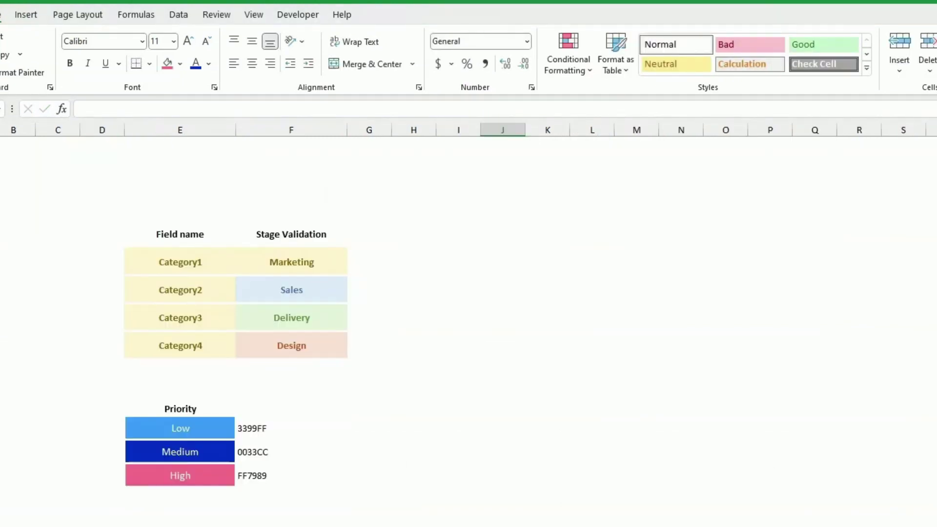
# Enter the heading Hex in F14, beside the Priority heading on the validation sheet.
pyautogui.click(260, 404)
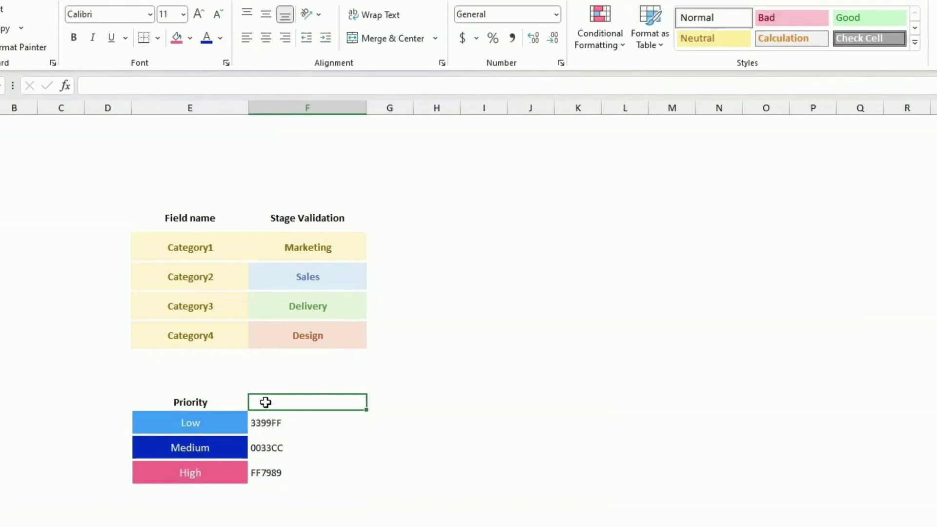
pyautogui.write('He')
pyautogui.press('Return')
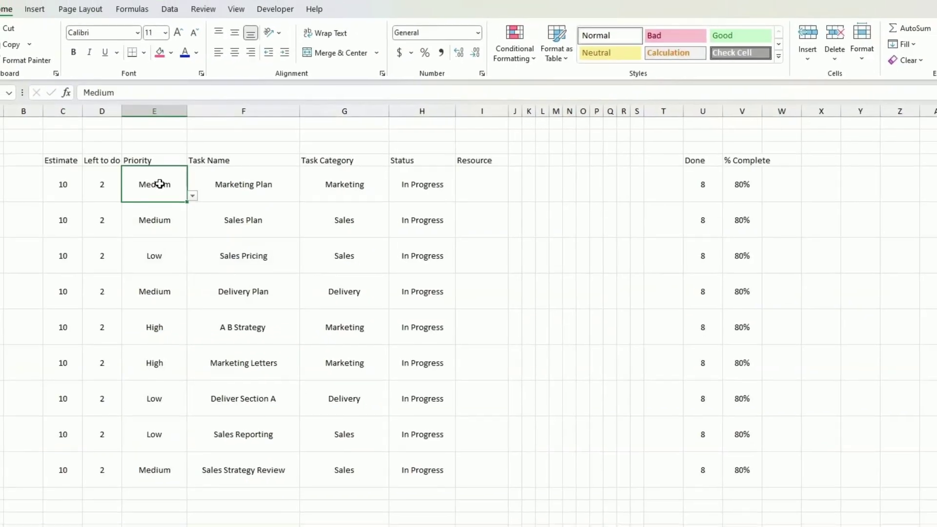
# Start a conditional formatting rule on Priority cells E5:E13 for cell values equal to the Low cell, ='Validation 2'!$E$15.
pyautogui.moveTo(161, 184); pyautogui.dragTo(165, 468)
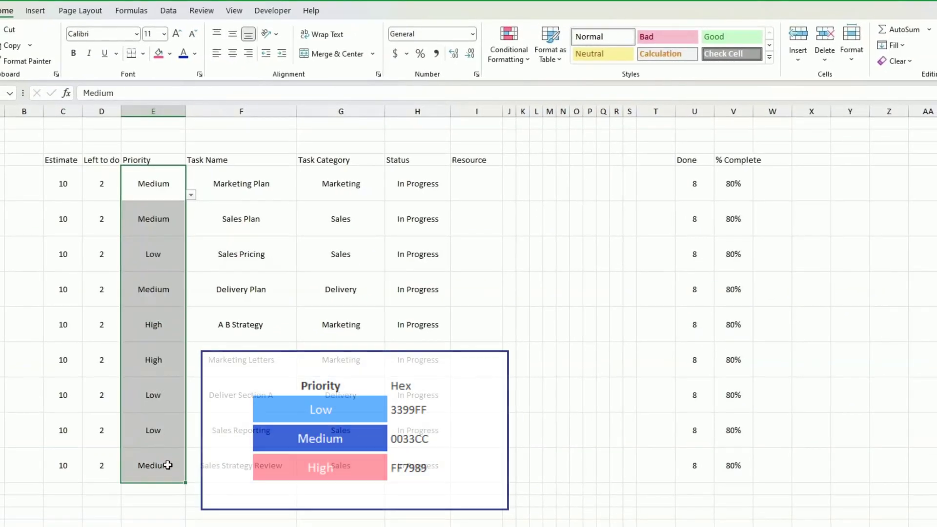
pyautogui.click(508, 59)
pyautogui.click(531, 211)
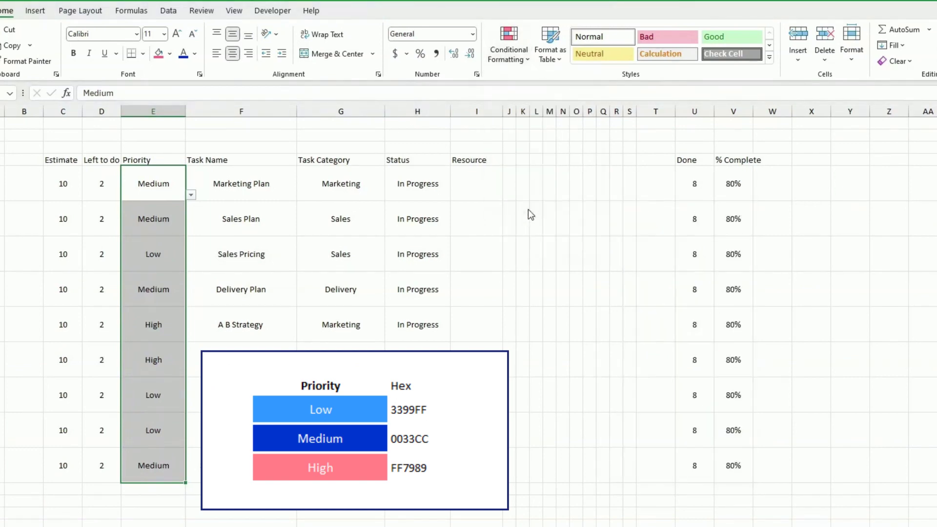
pyautogui.click(574, 221)
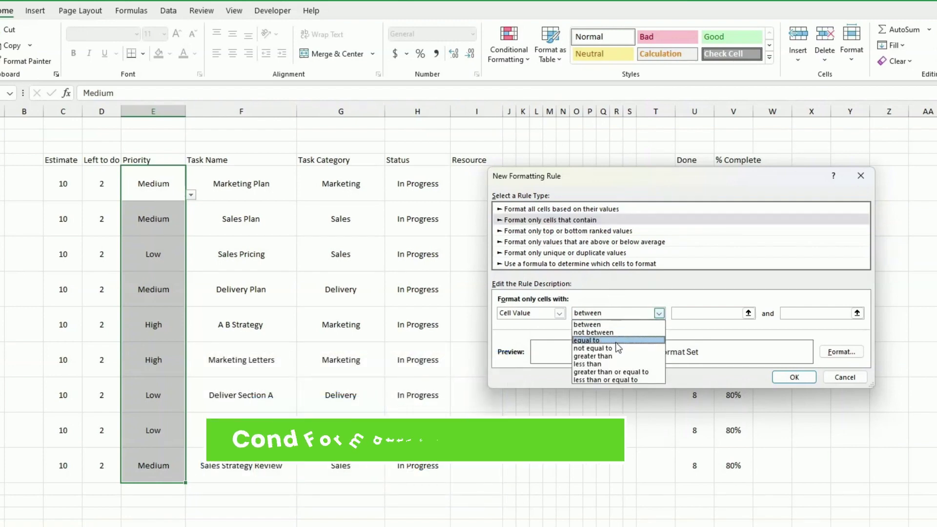
pyautogui.click(616, 341)
pyautogui.click(752, 313)
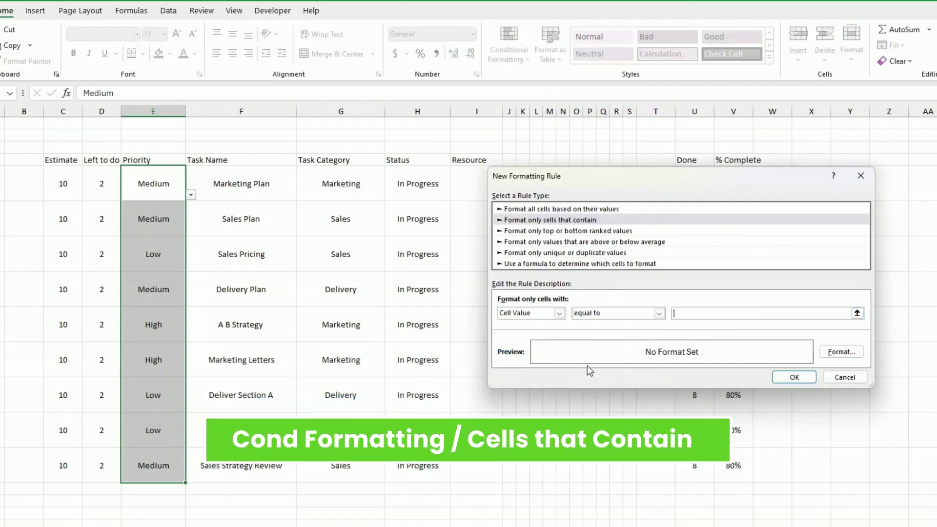
pyautogui.hotkey('ctrl', 'pagedown')
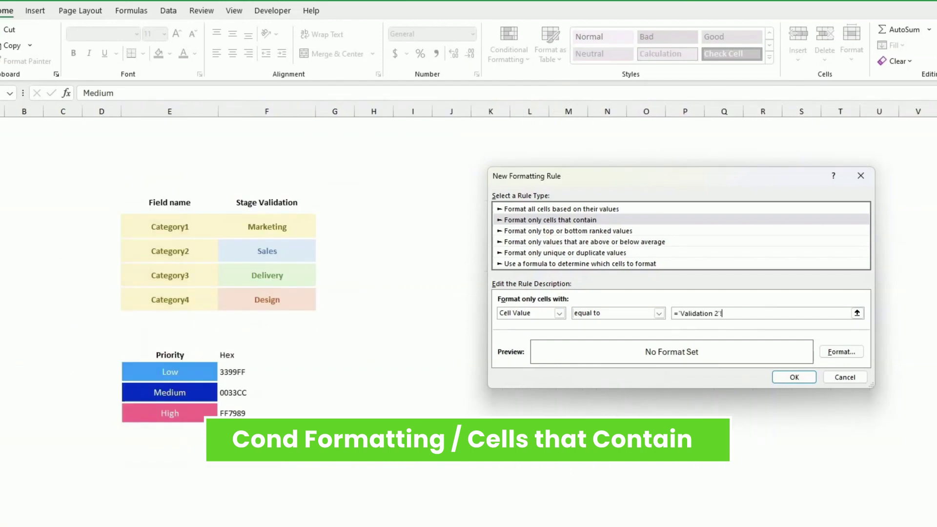
pyautogui.click(183, 371)
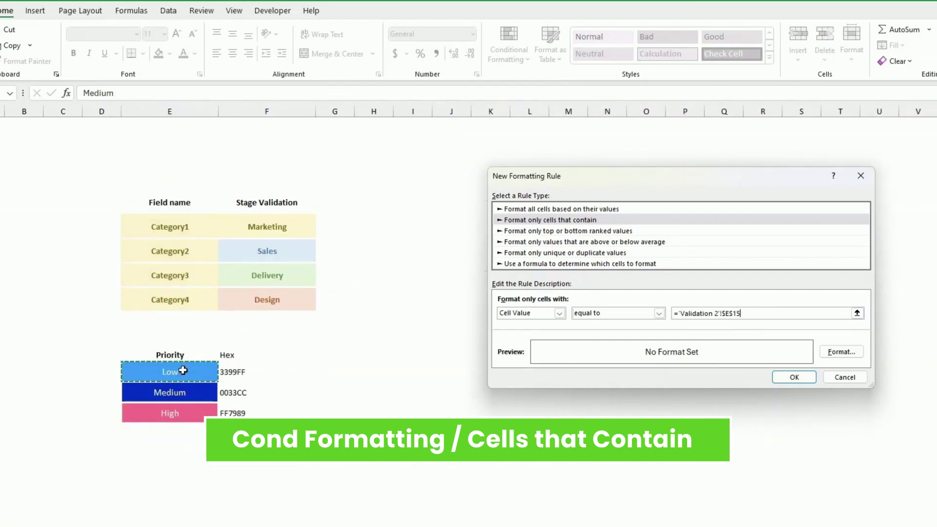
# Set the Low priority rule's fill to the custom colour #3399FF.
pyautogui.click(835, 351)
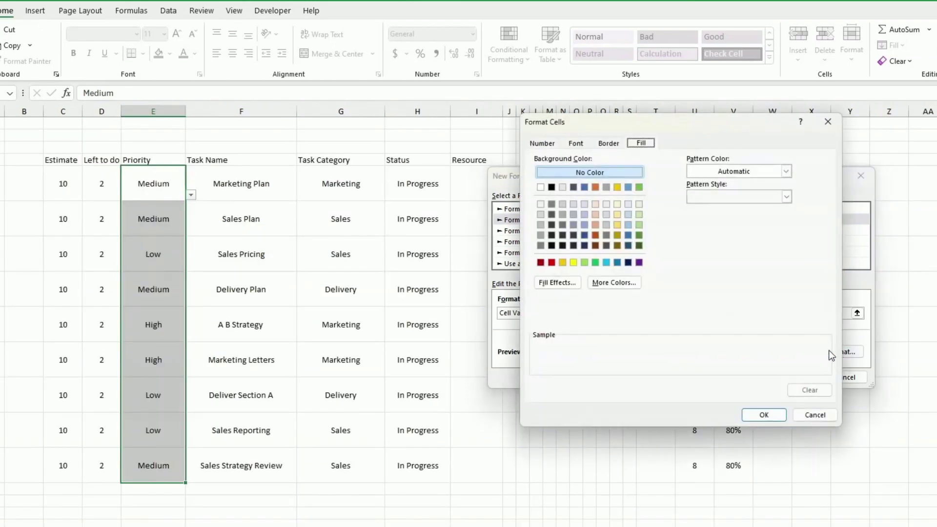
pyautogui.click(614, 279)
pyautogui.click(640, 194)
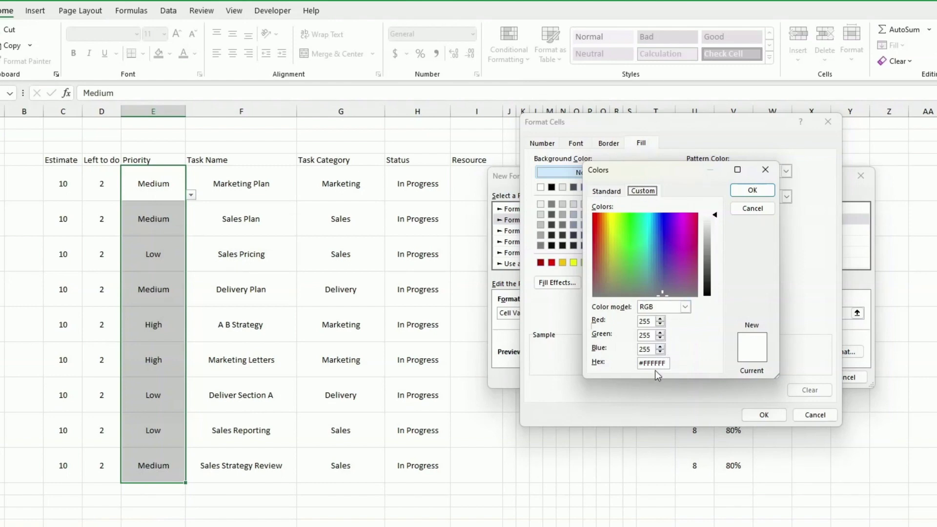
pyautogui.doubleClick(655, 368)
pyautogui.write('#3399ff')
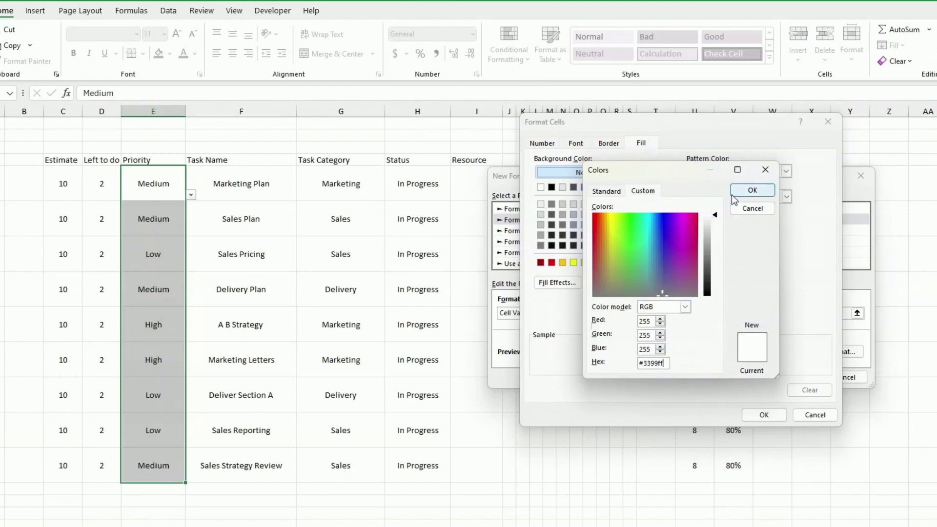
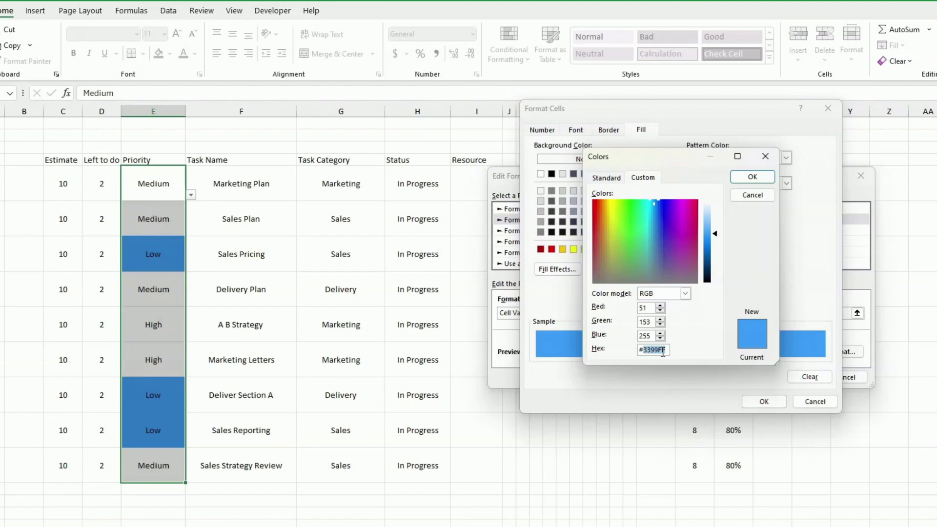
# Set the fill of the Medium priority rule to hex 0033CC and save the rule.
pyautogui.write('0033CC')
pyautogui.click(753, 177)
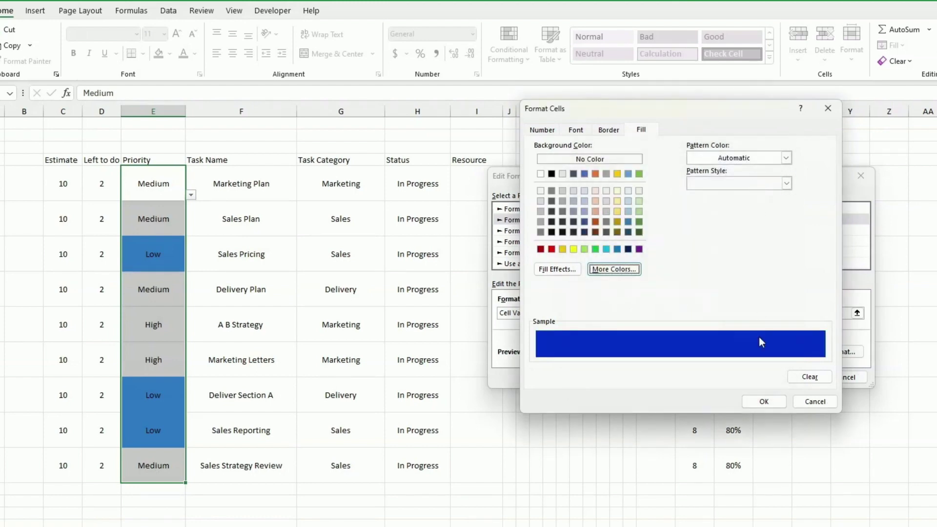
pyautogui.click(764, 401)
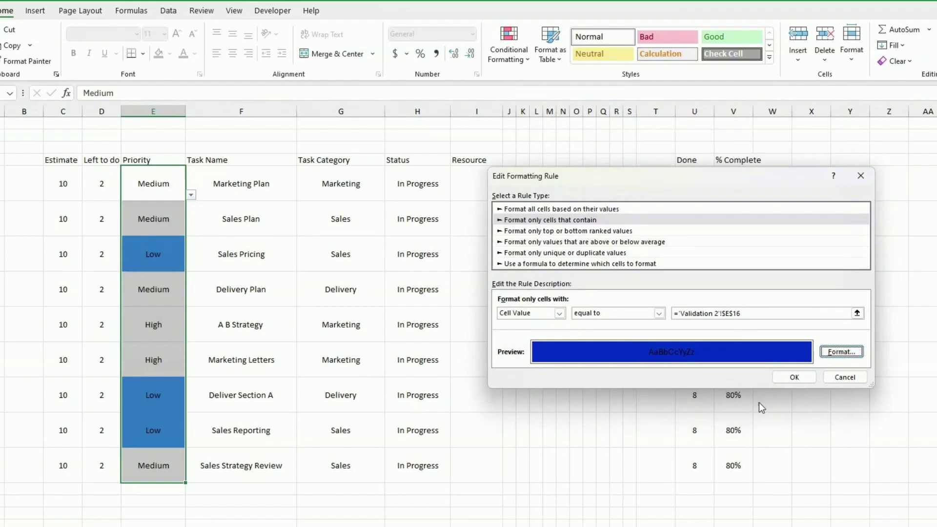
pyautogui.click(791, 377)
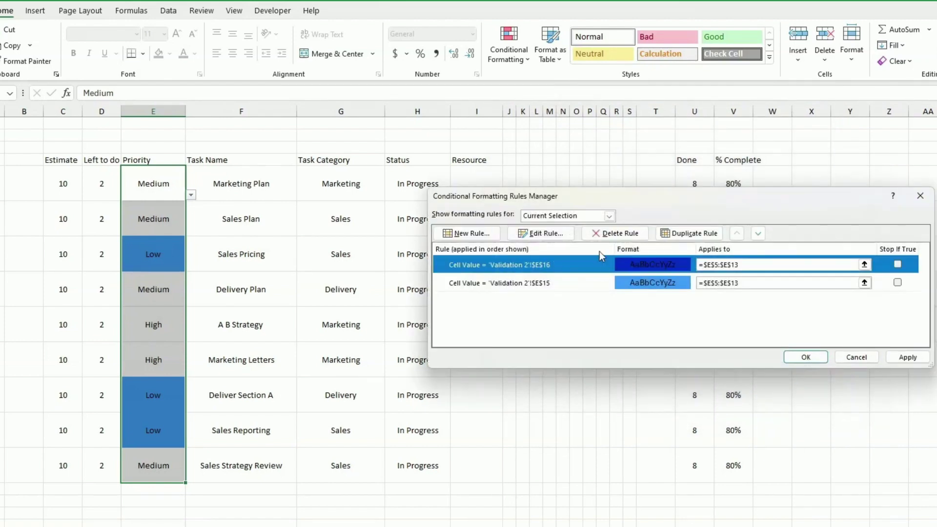
# Duplicate the Medium priority rule and give the second of the two copies a white font.
pyautogui.click(690, 233)
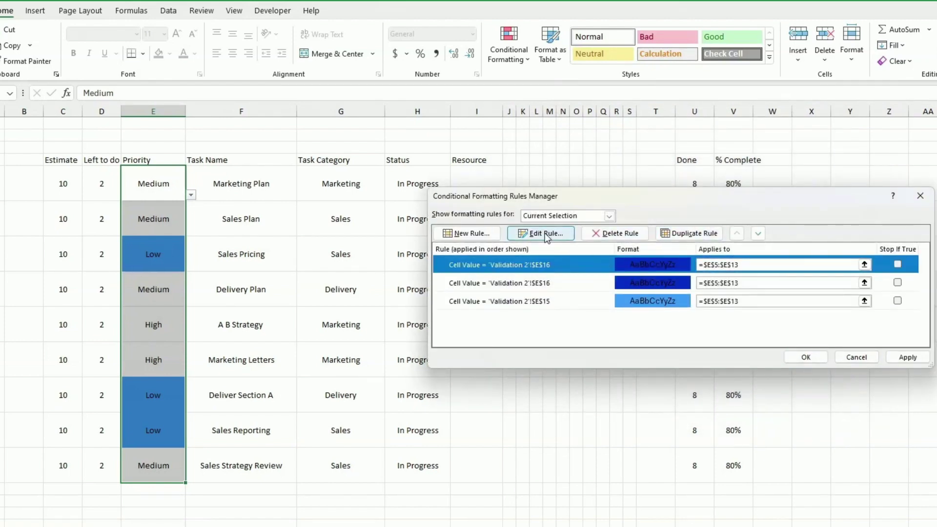
pyautogui.click(630, 288)
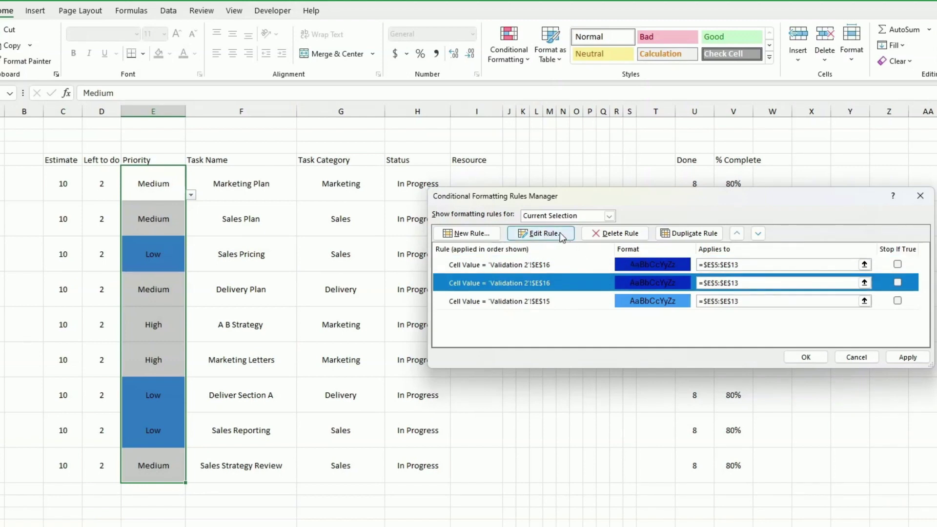
pyautogui.click(562, 236)
pyautogui.click(836, 351)
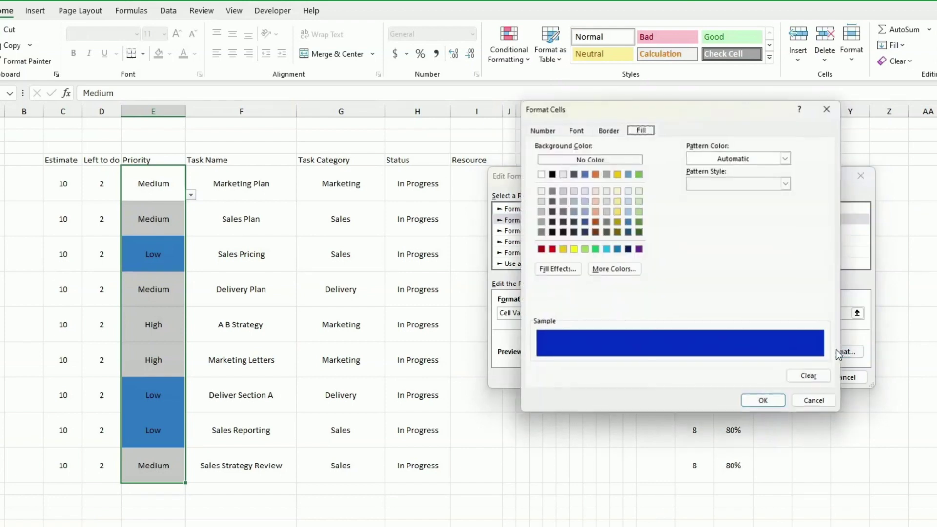
pyautogui.click(579, 130)
pyautogui.click(763, 231)
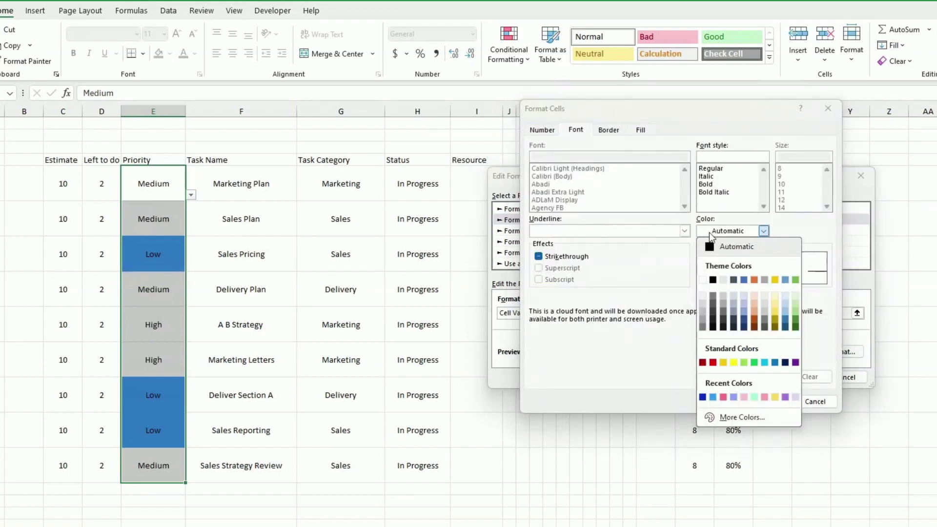
pyautogui.click(703, 280)
pyautogui.click(767, 401)
pyautogui.click(791, 377)
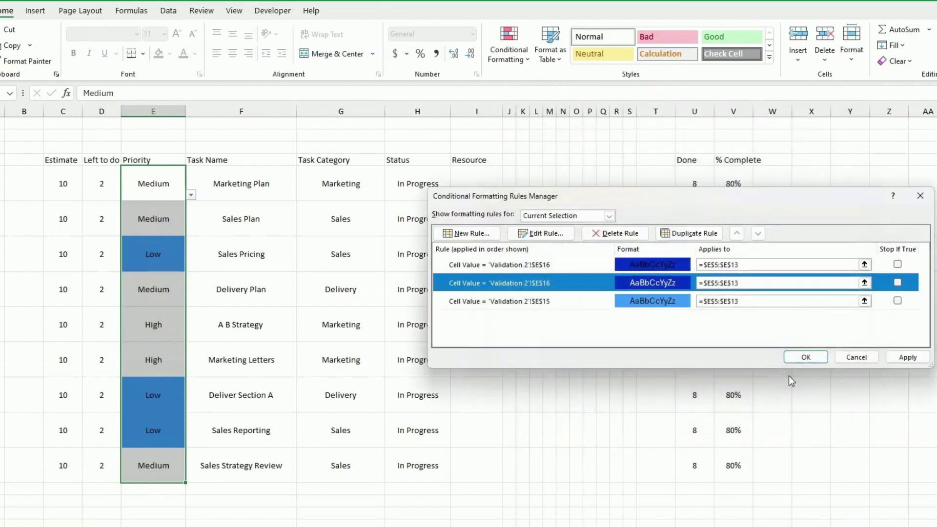
# Edit the first Medium rule copy so it matches the High cell, ='Validation 2'!$E$17.
pyautogui.click(661, 265)
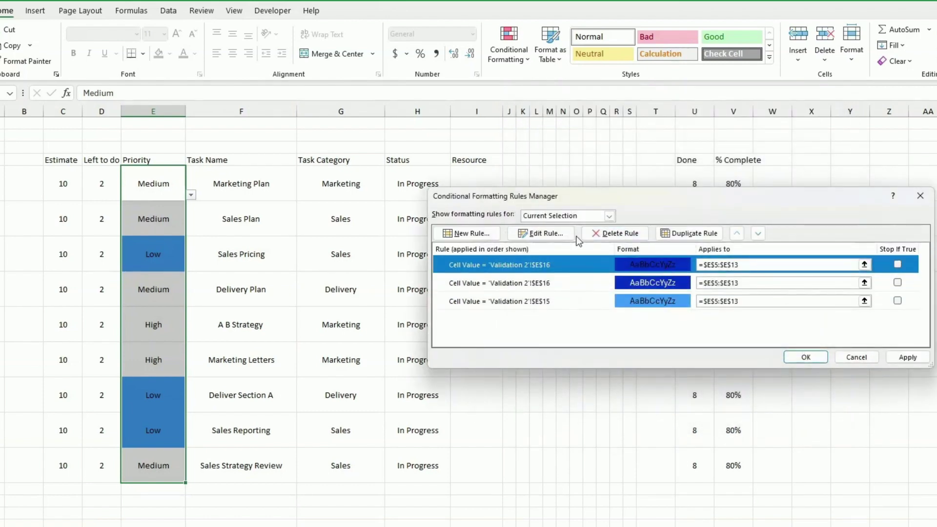
pyautogui.click(540, 233)
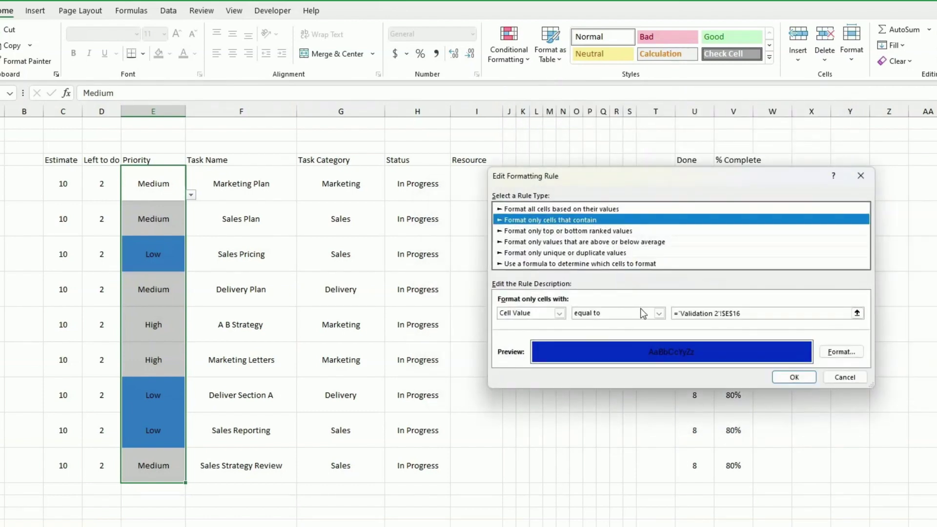
pyautogui.click(755, 313)
pyautogui.press('Down')
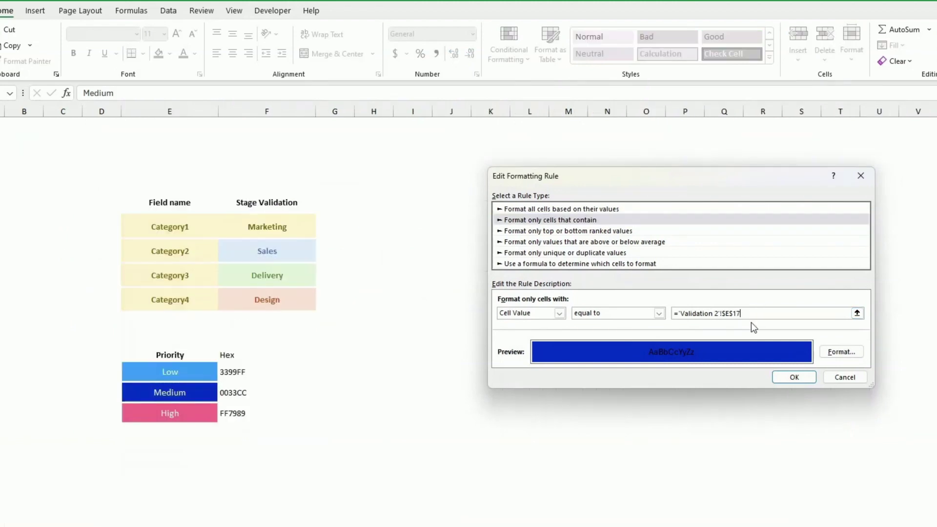
# Change the High priority rule's fill to the custom colour FF7989.
pyautogui.click(838, 354)
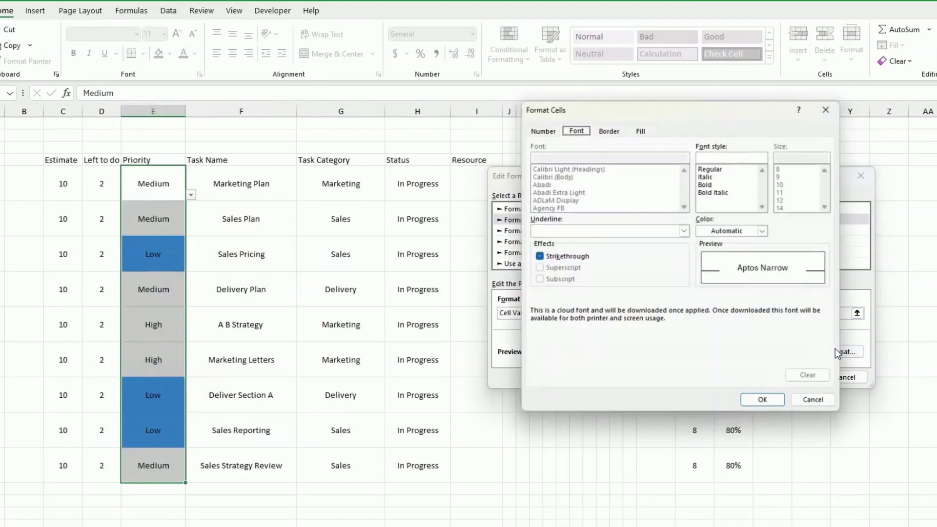
pyautogui.click(642, 131)
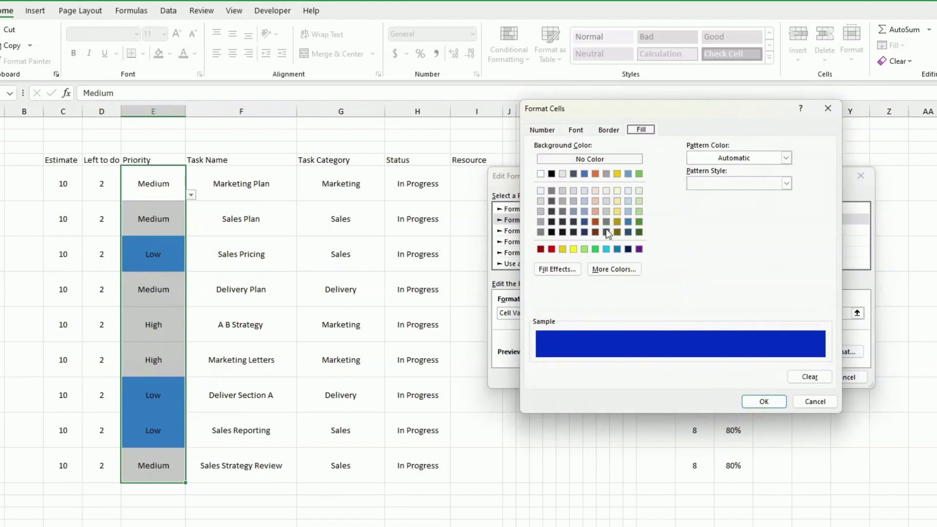
pyautogui.click(611, 271)
pyautogui.click(641, 179)
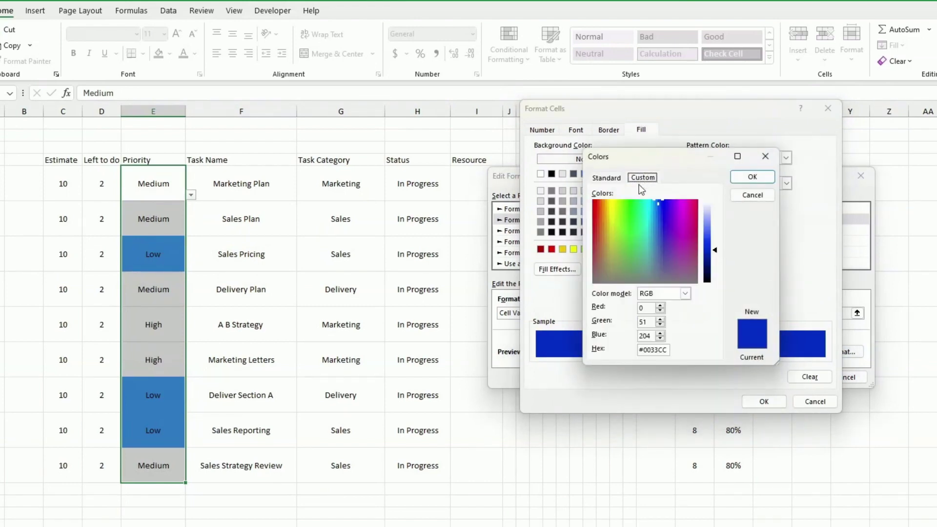
pyautogui.doubleClick(654, 349)
pyautogui.write('ff7989')
pyautogui.click(755, 174)
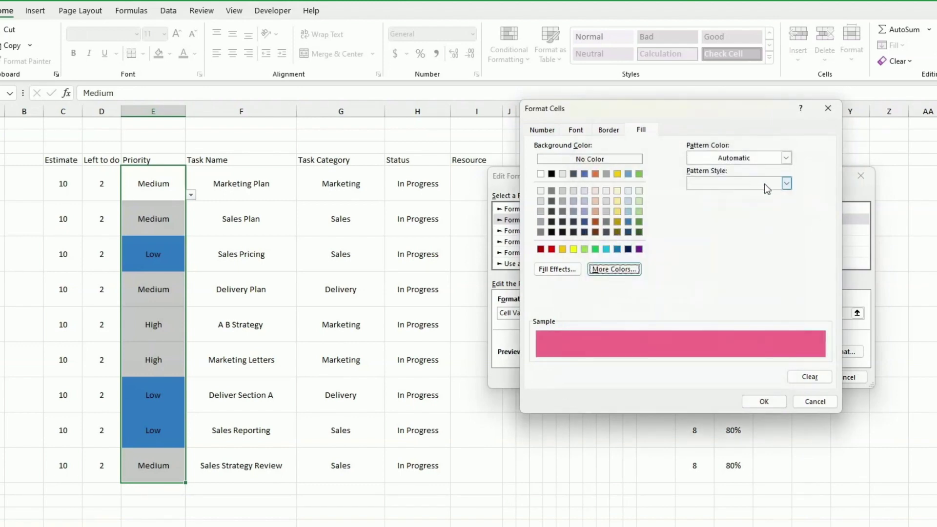
# Give the High priority rule a white font, save it, and apply the rules to the Priority column.
pyautogui.click(576, 130)
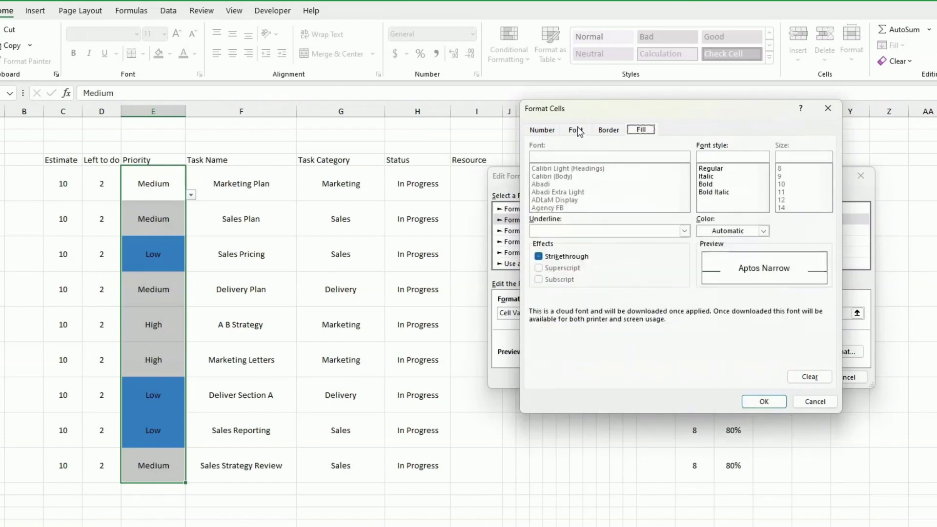
pyautogui.click(762, 231)
pyautogui.click(708, 282)
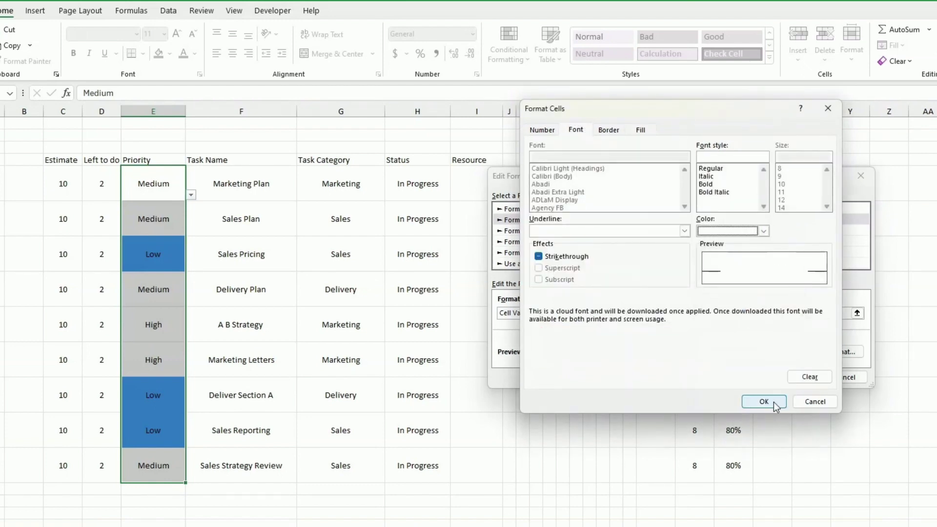
pyautogui.click(774, 403)
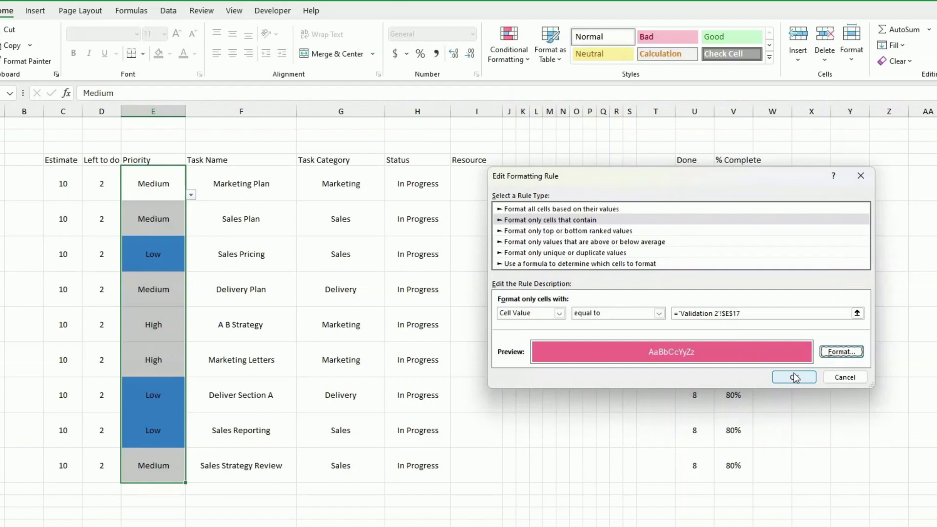
pyautogui.click(795, 377)
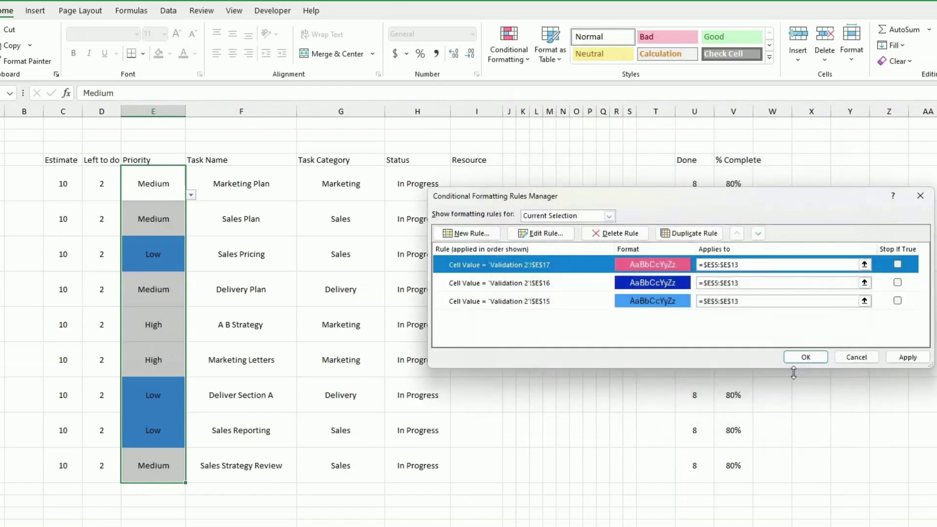
pyautogui.click(908, 358)
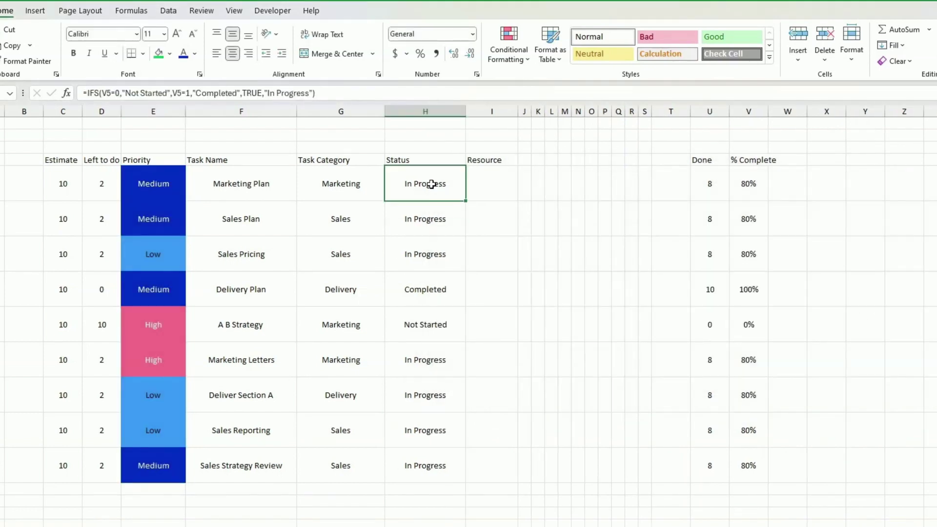
# Start a conditional formatting rule on Status cells H5:H13 for cell values equal to In Progress.
pyautogui.moveTo(429, 182); pyautogui.dragTo(434, 459)
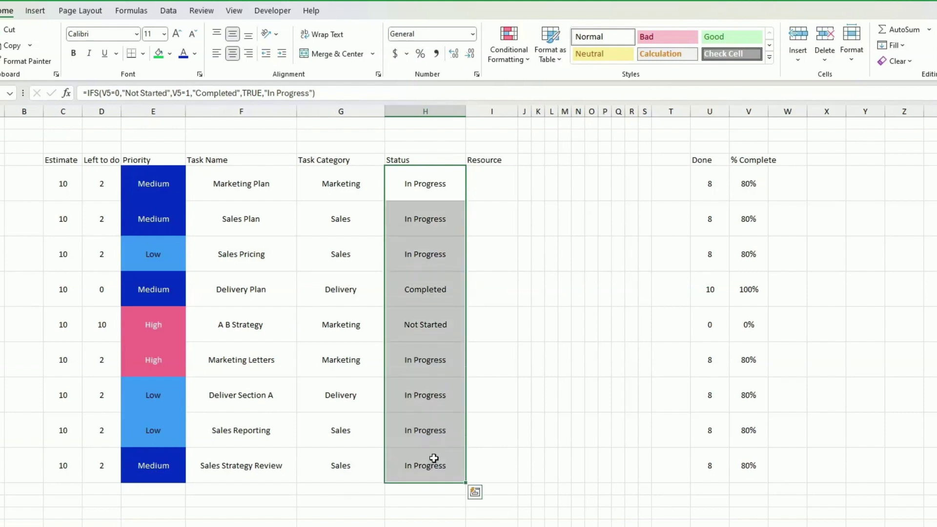
pyautogui.click(507, 57)
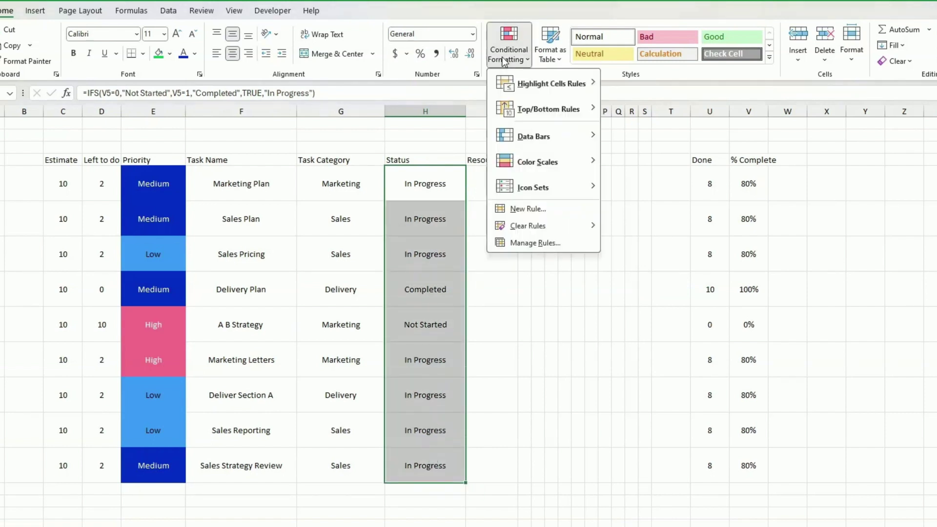
pyautogui.click(540, 205)
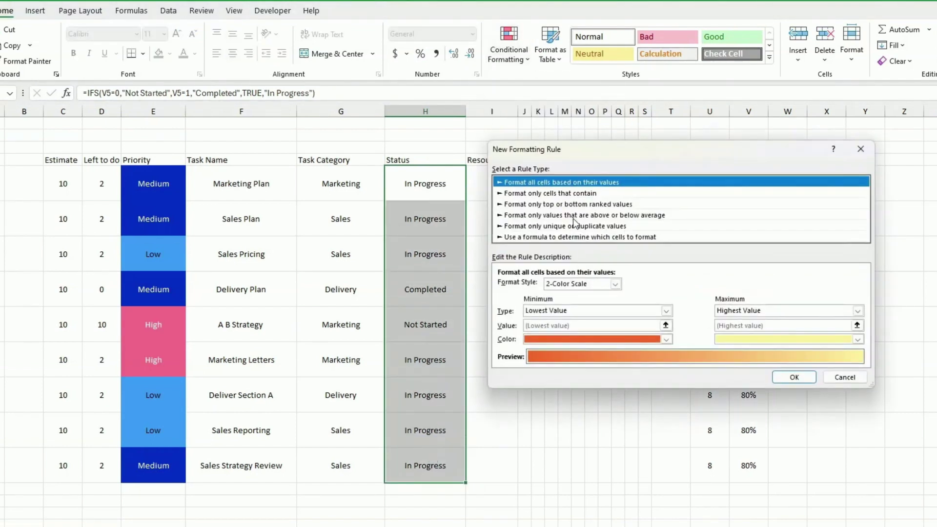
pyautogui.click(596, 194)
pyautogui.click(634, 287)
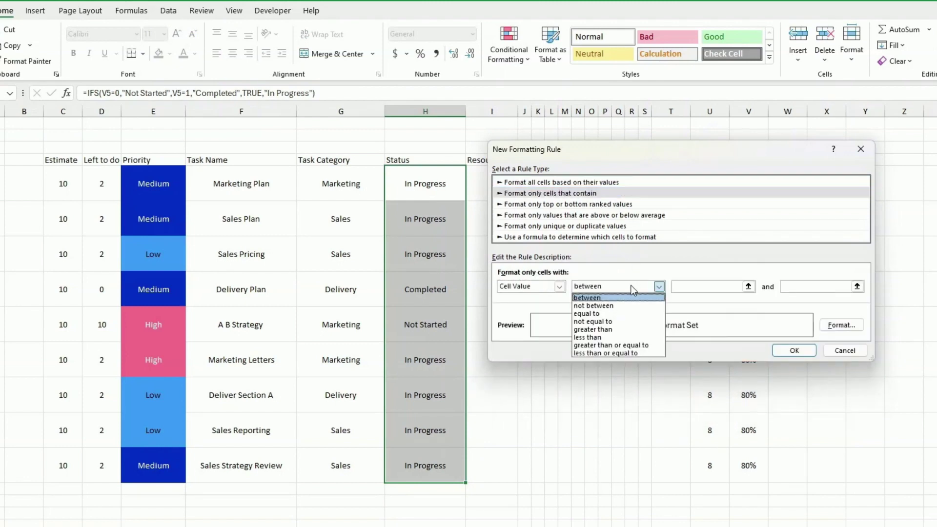
pyautogui.click(627, 315)
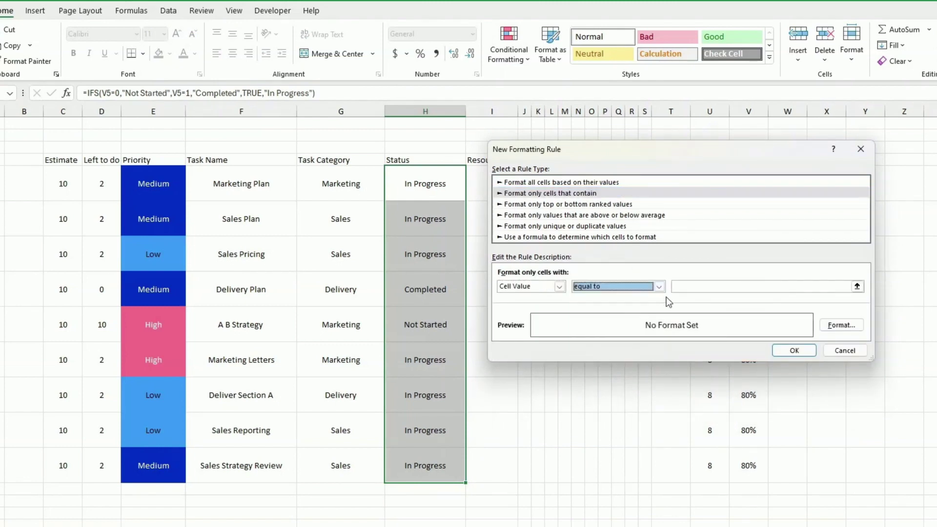
pyautogui.click(684, 286)
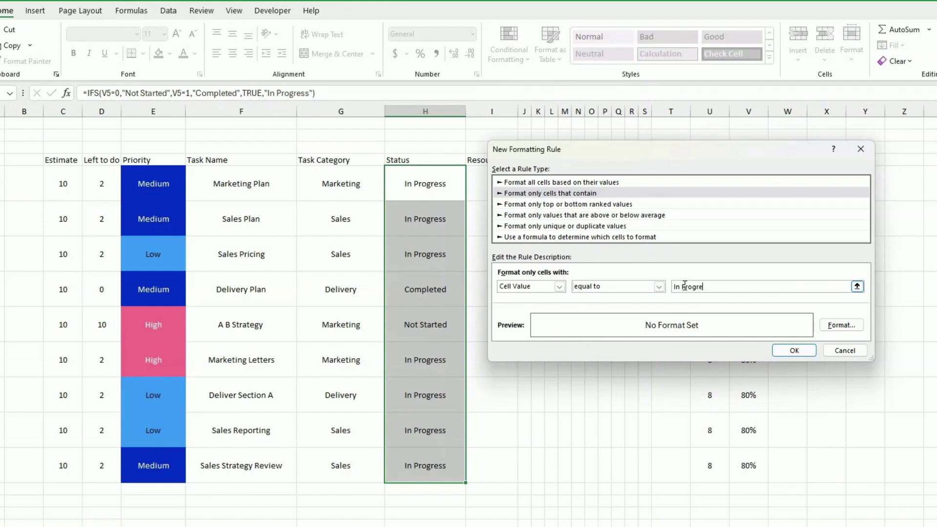
# Give the In Progress rule a light blue fill and a white font, and save the rule.
pyautogui.click(835, 327)
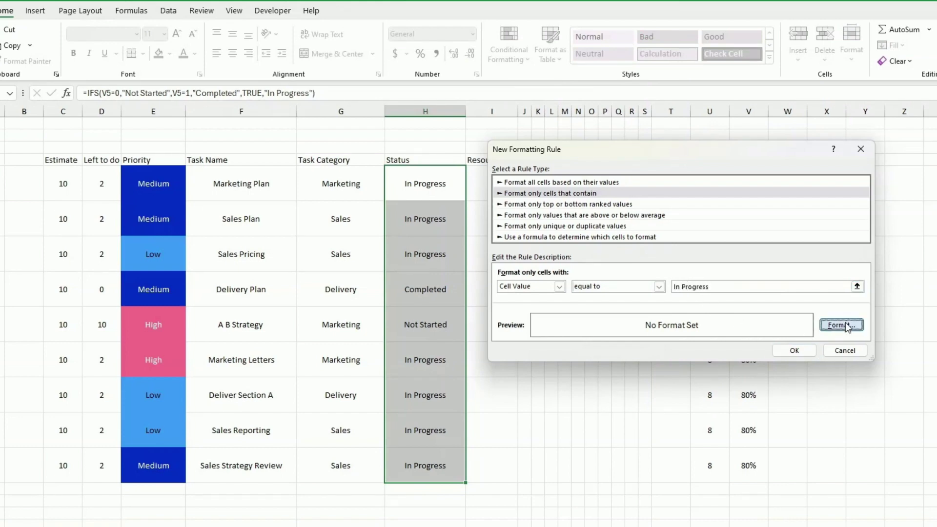
pyautogui.click(628, 198)
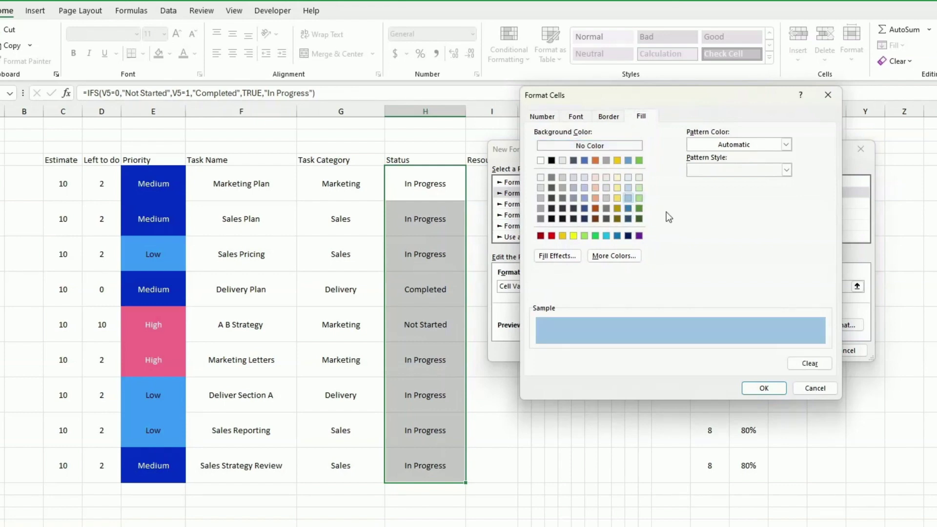
pyautogui.click(762, 388)
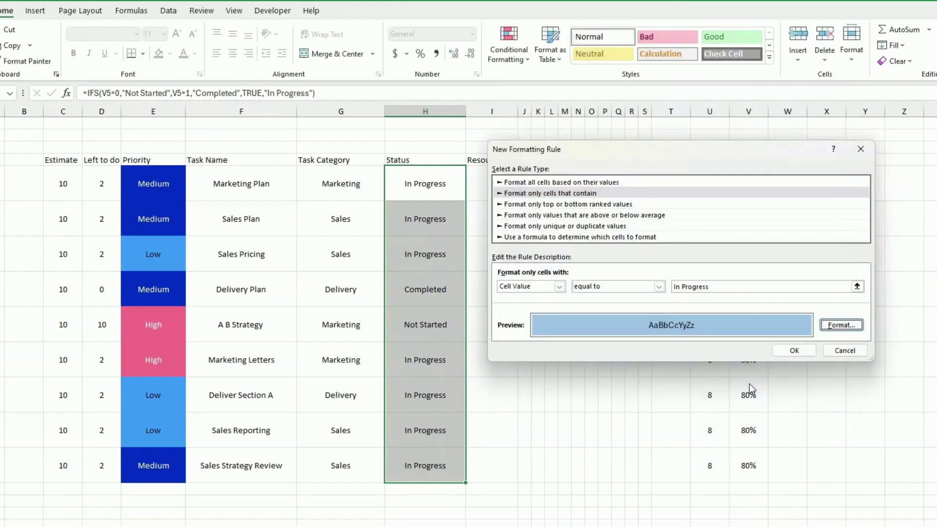
pyautogui.click(835, 325)
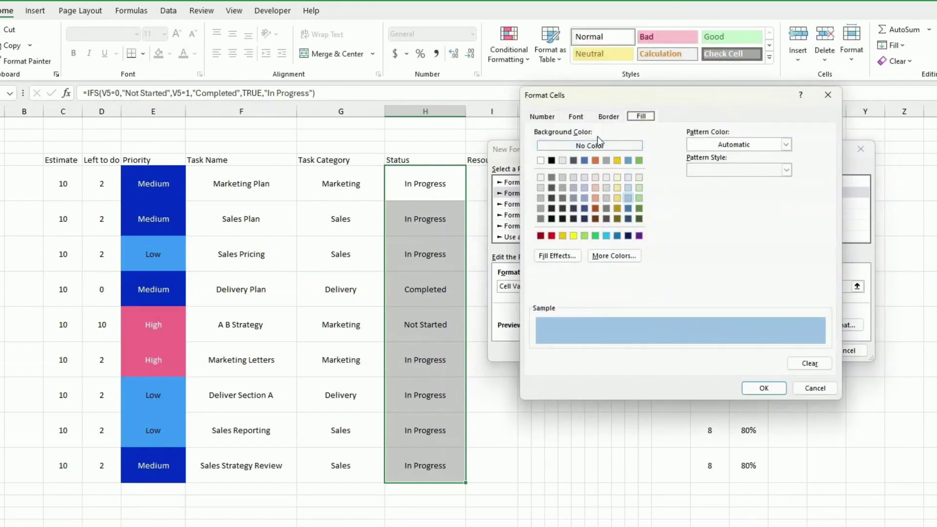
pyautogui.click(576, 117)
pyautogui.click(717, 220)
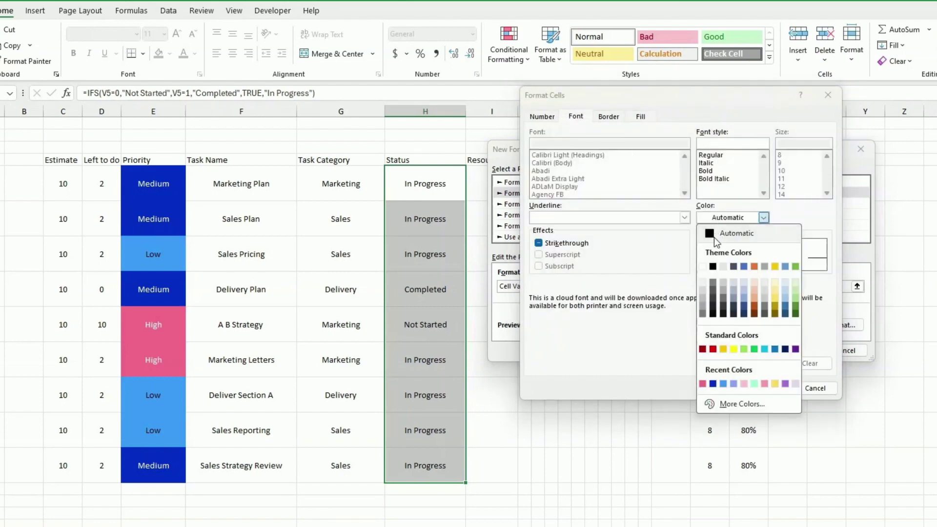
pyautogui.click(703, 267)
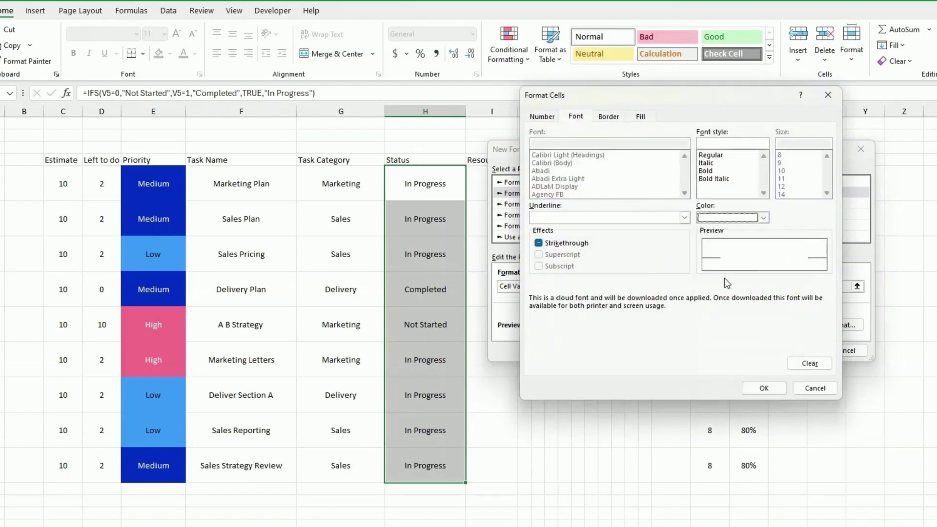
pyautogui.click(764, 389)
pyautogui.click(793, 351)
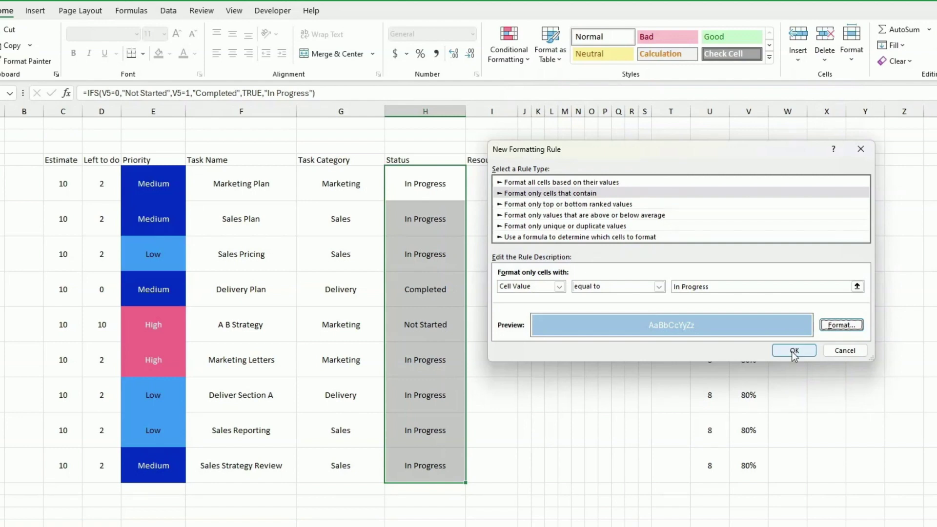
# Start another conditional formatting rule on the selected Status cells for cell values equal to Done.
pyautogui.click(513, 56)
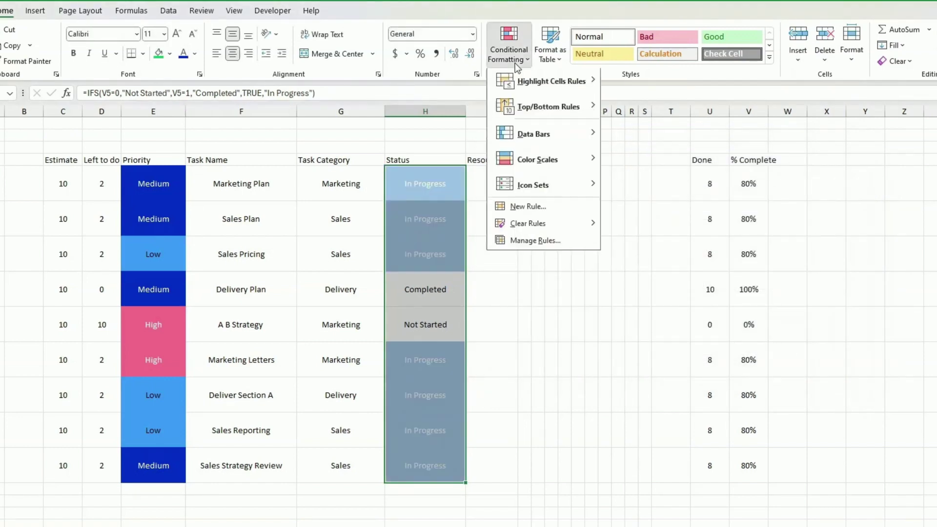
pyautogui.click(516, 210)
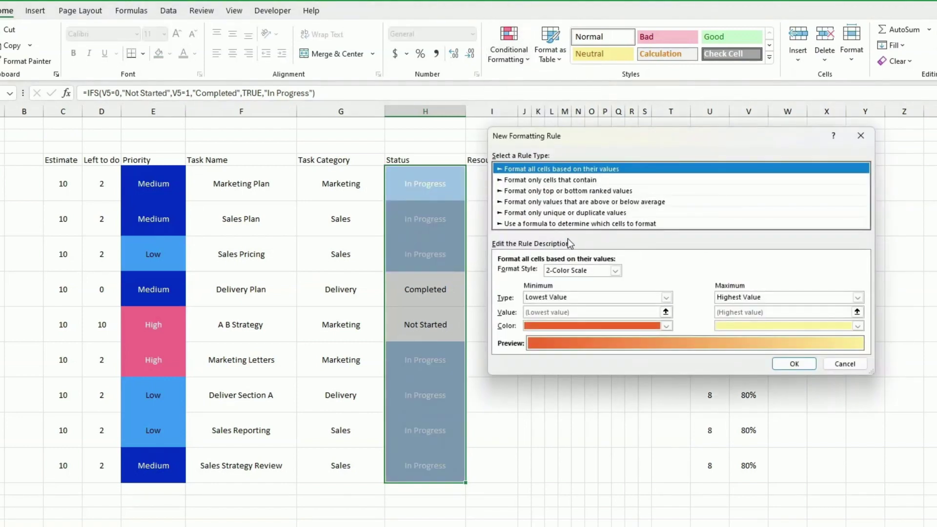
pyautogui.click(573, 180)
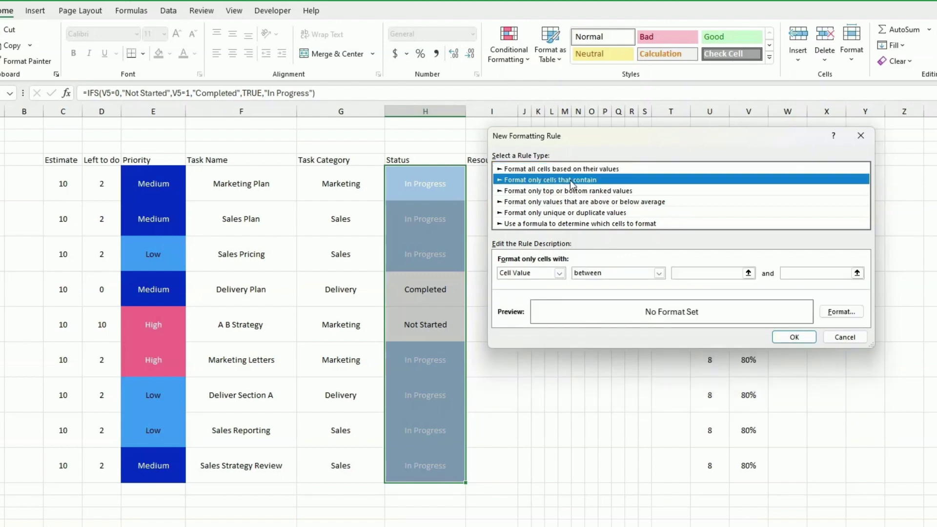
pyautogui.click(605, 272)
pyautogui.click(632, 299)
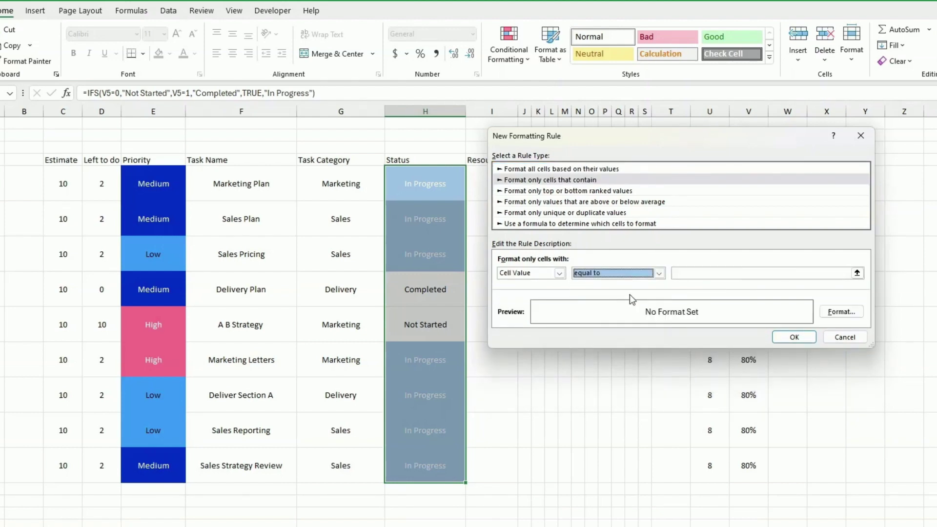
pyautogui.click(701, 275)
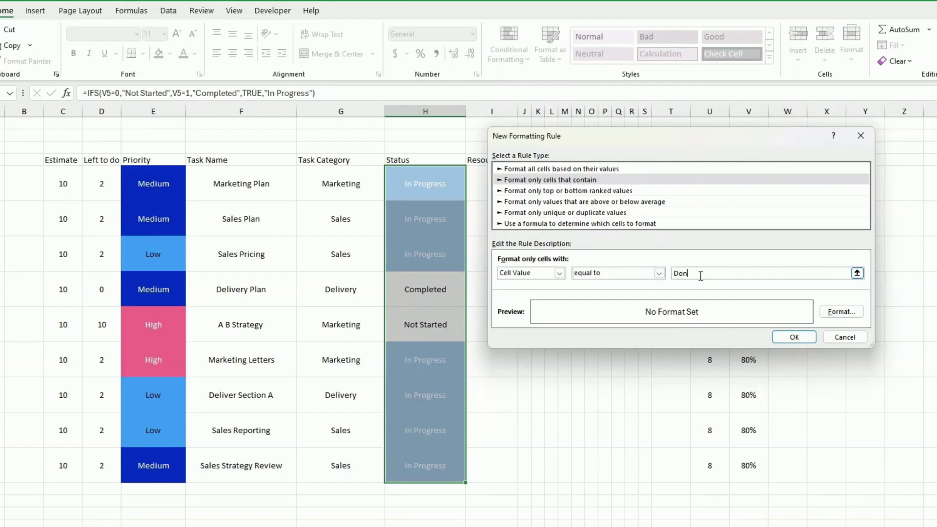
# Format the Done rule with a bright green fill and white font, and change its matched value to Completed.
pyautogui.click(841, 311)
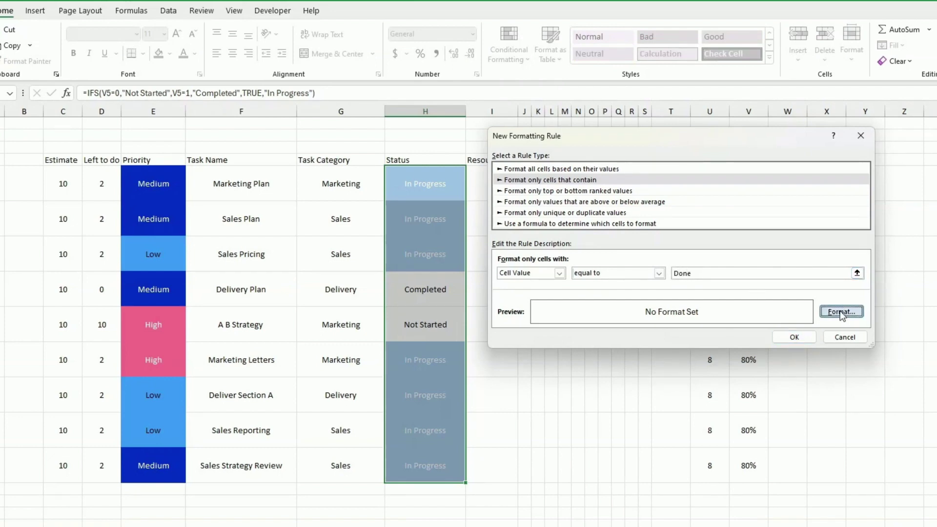
pyautogui.click(643, 105)
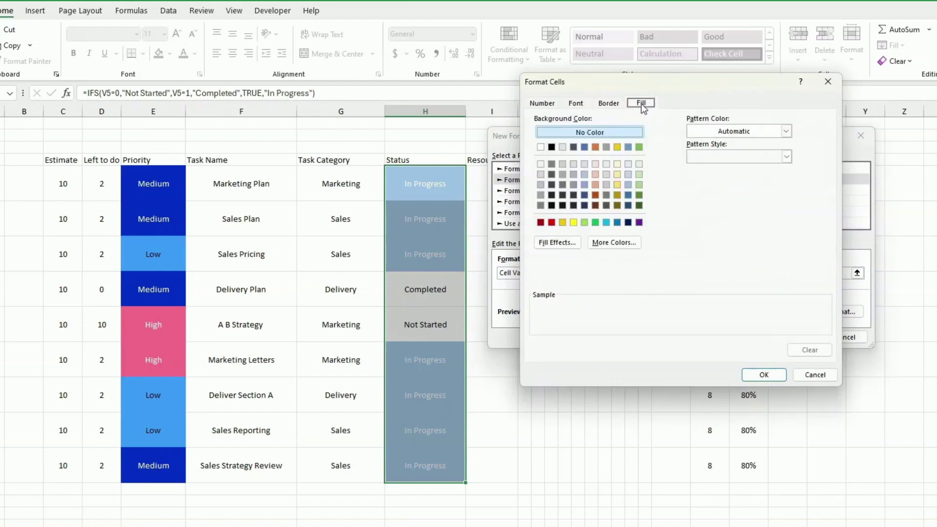
pyautogui.click(595, 222)
pyautogui.click(576, 103)
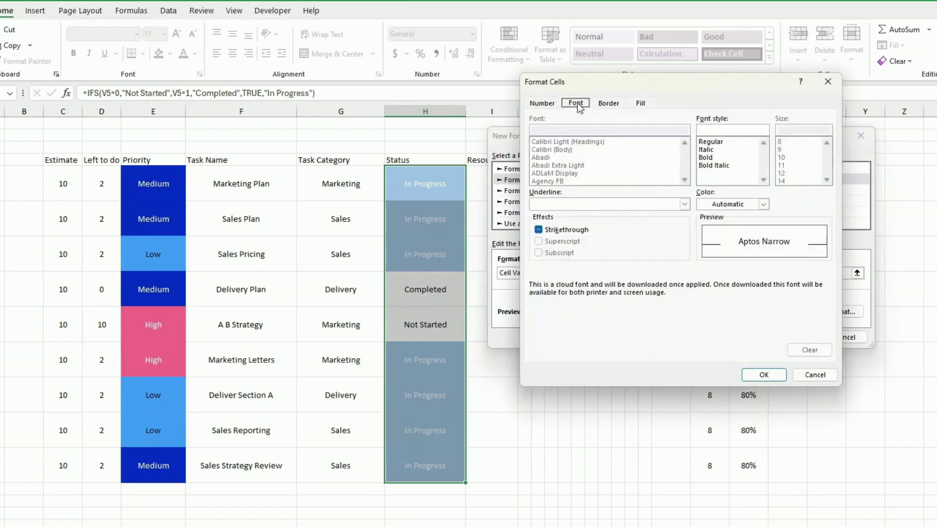
pyautogui.click(741, 205)
pyautogui.click(703, 253)
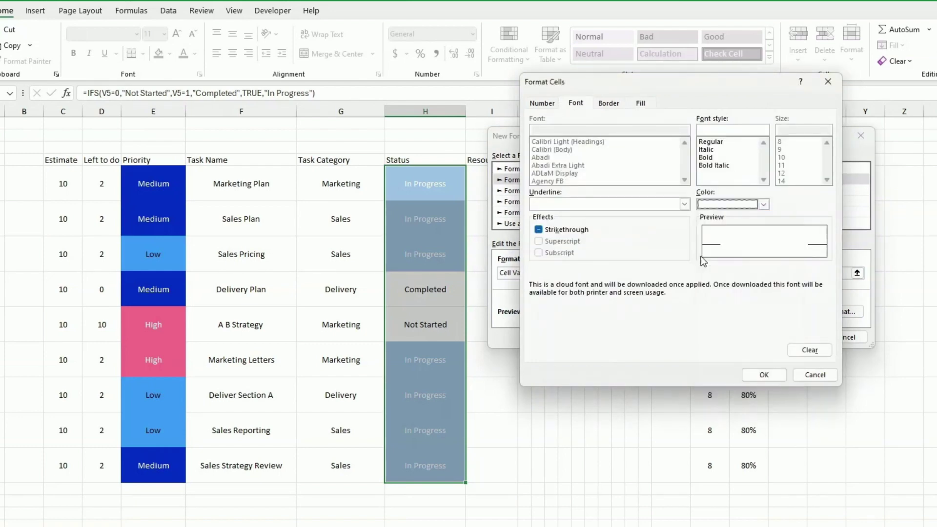
pyautogui.click(763, 375)
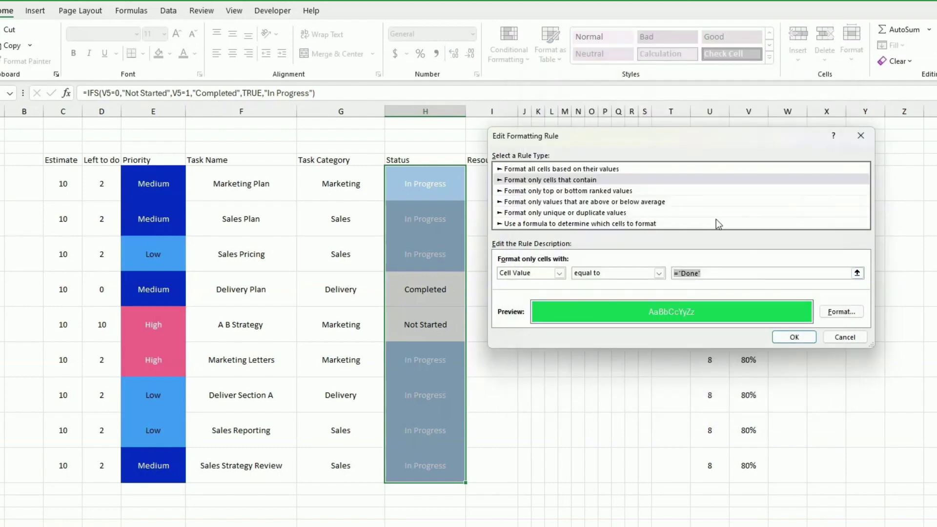
pyautogui.write('Completed')
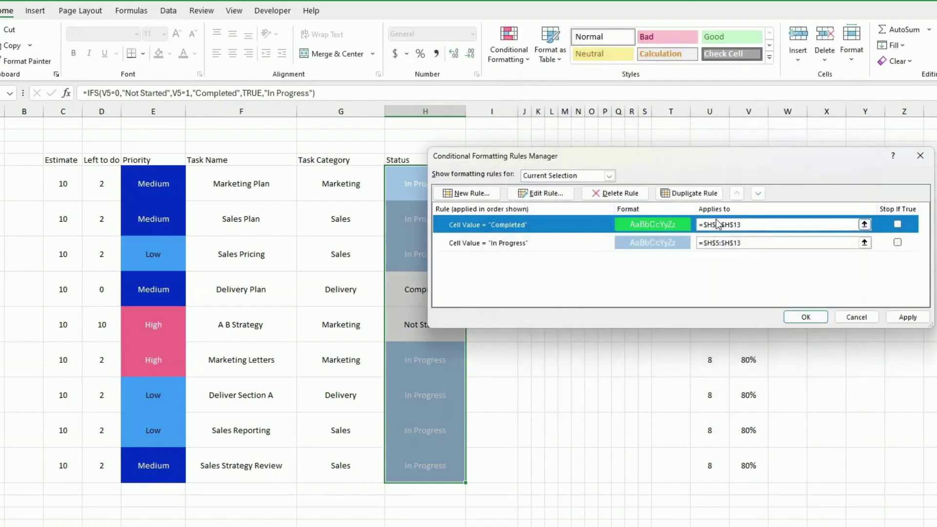
pyautogui.press('Return')
# Start a third formatting rule for the Status cells with cell values equal to Not Started.
pyautogui.click(463, 193)
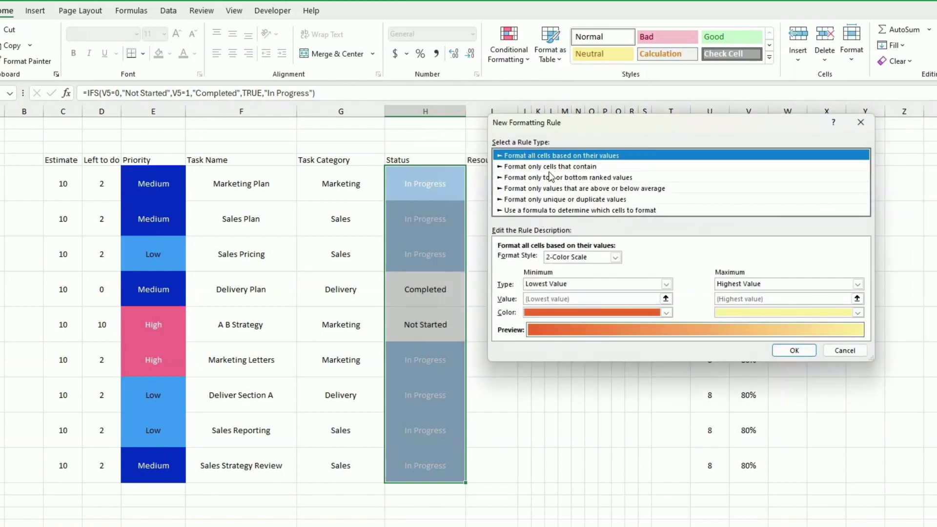
pyautogui.click(550, 167)
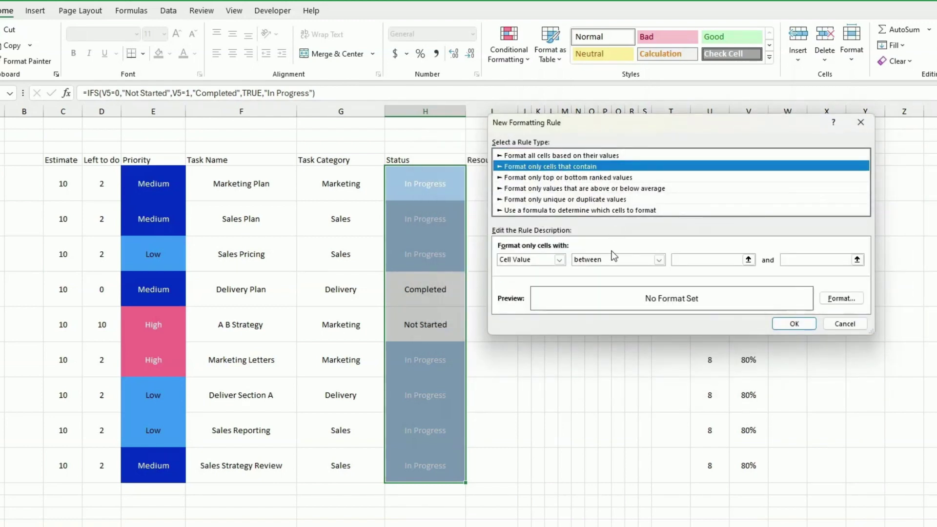
pyautogui.click(659, 260)
pyautogui.click(605, 287)
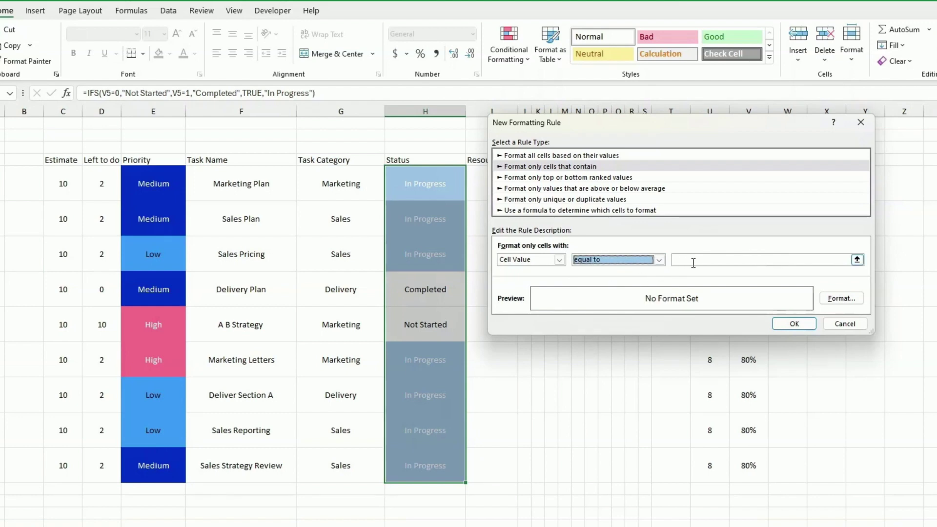
pyautogui.write('Not Started')
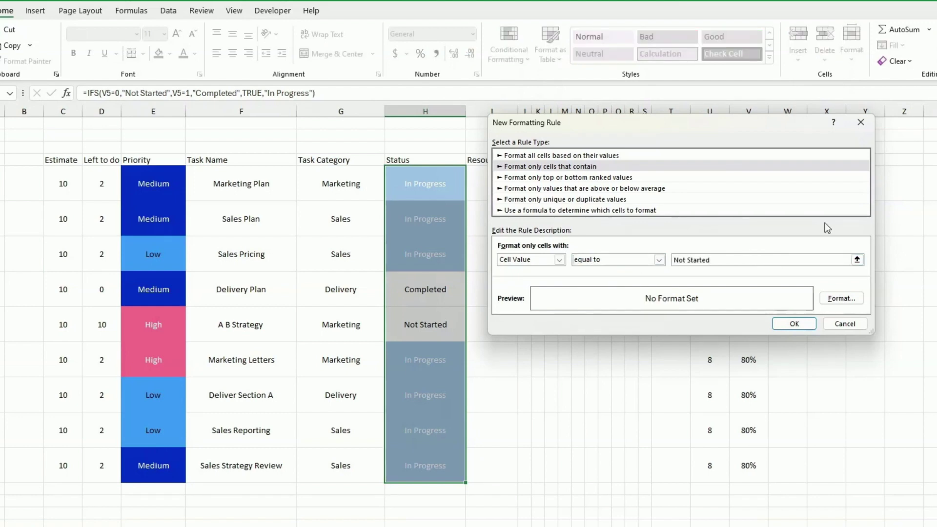
# Set the Not Started rule's fill to the custom colour FF7989.
pyautogui.click(830, 298)
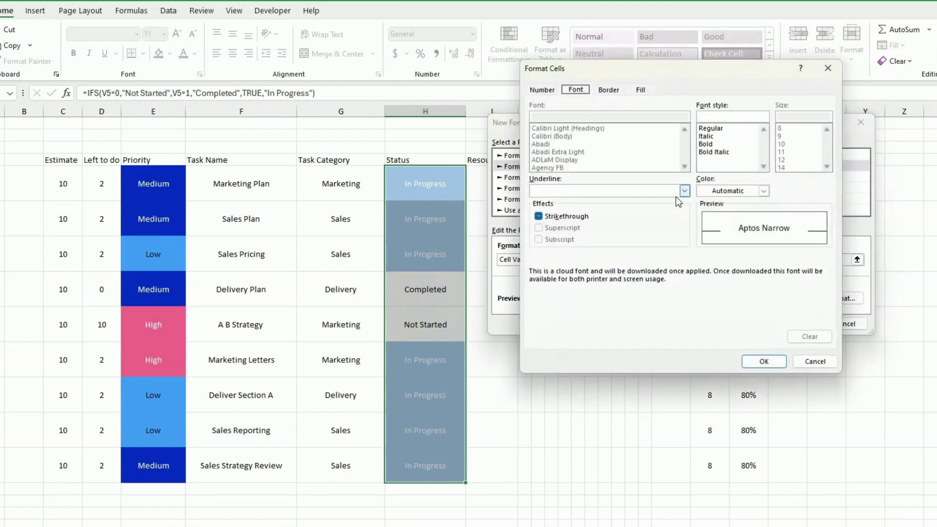
pyautogui.click(641, 91)
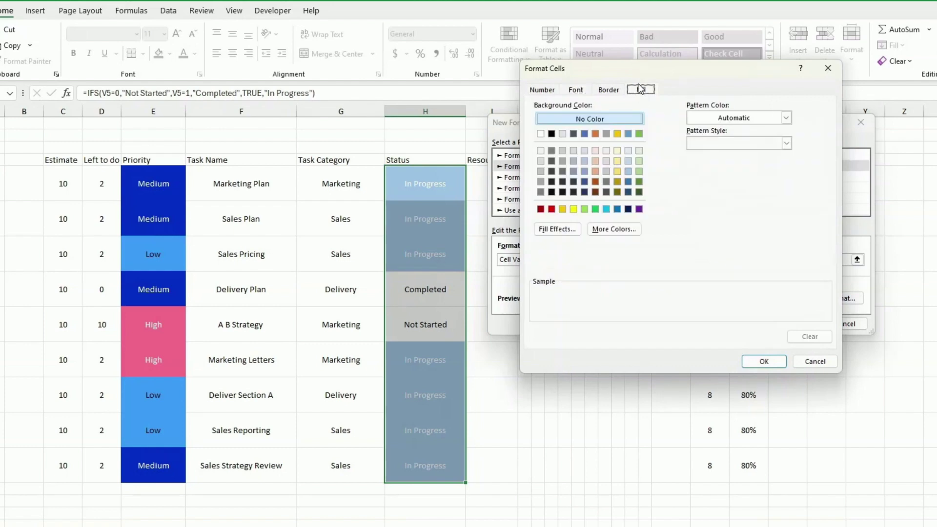
pyautogui.click(614, 229)
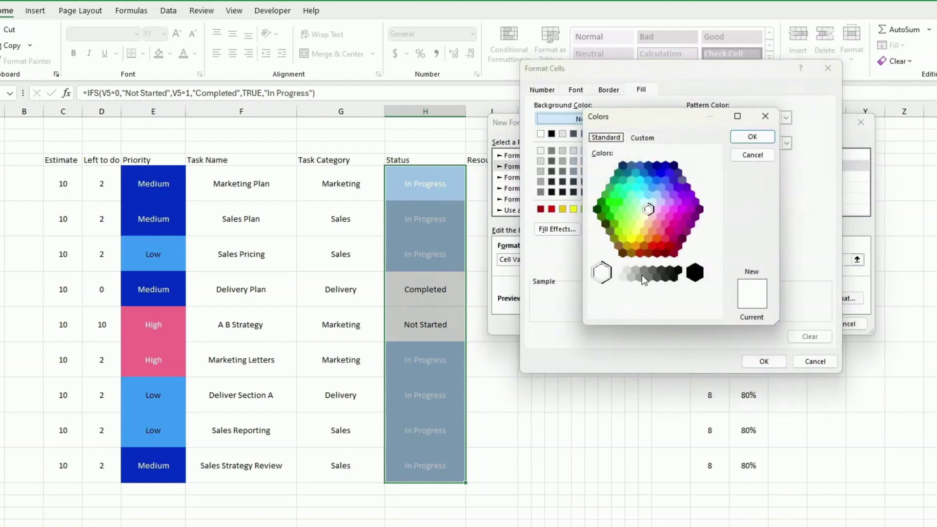
pyautogui.click(642, 137)
pyautogui.doubleClick(654, 309)
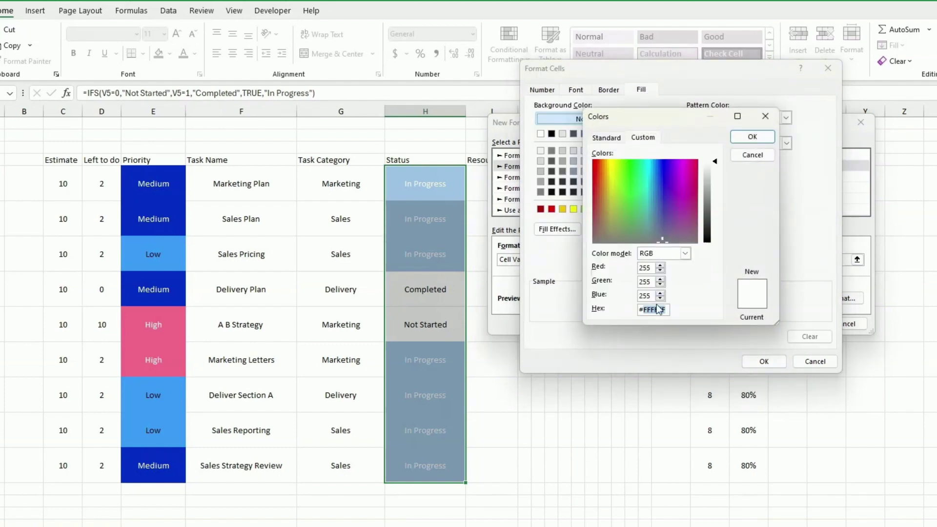
pyautogui.write('ff7989')
pyautogui.click(752, 138)
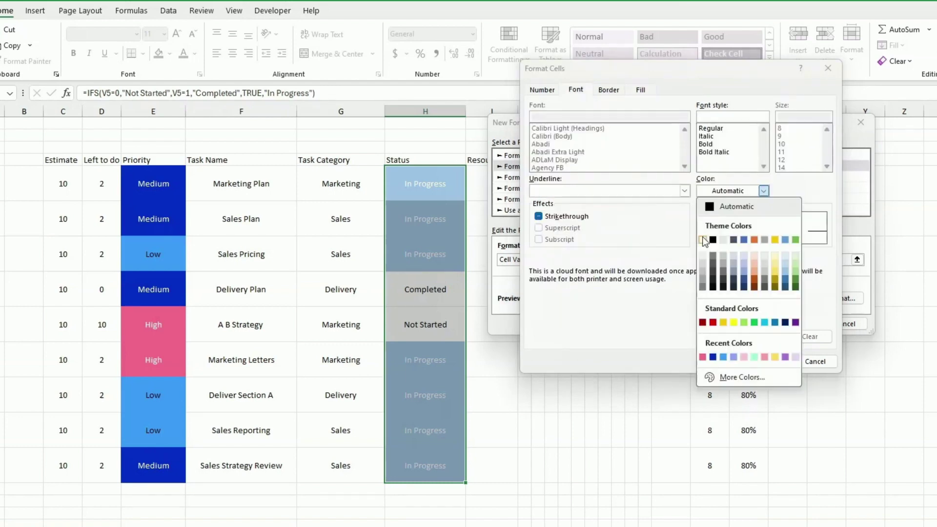
# Give the Not Started rule a white font and save the rule.
pyautogui.click(702, 241)
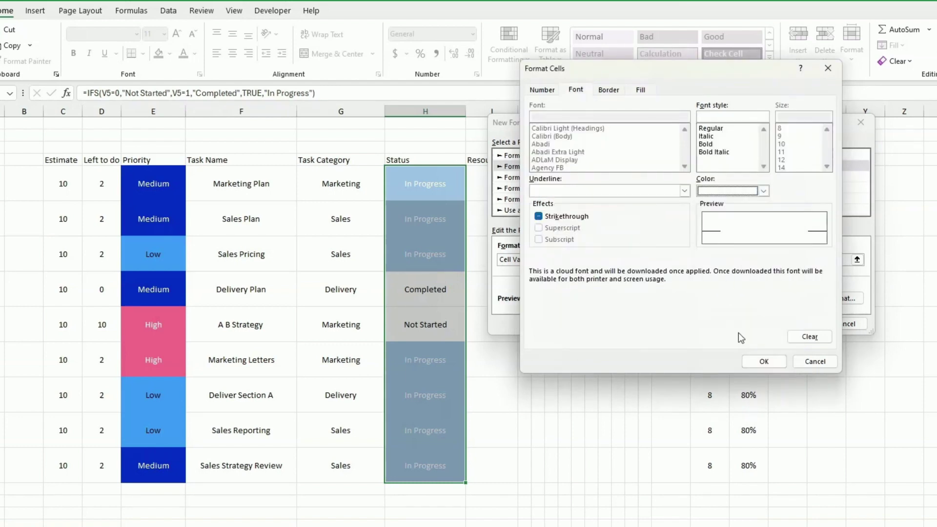
pyautogui.click(766, 362)
pyautogui.click(793, 324)
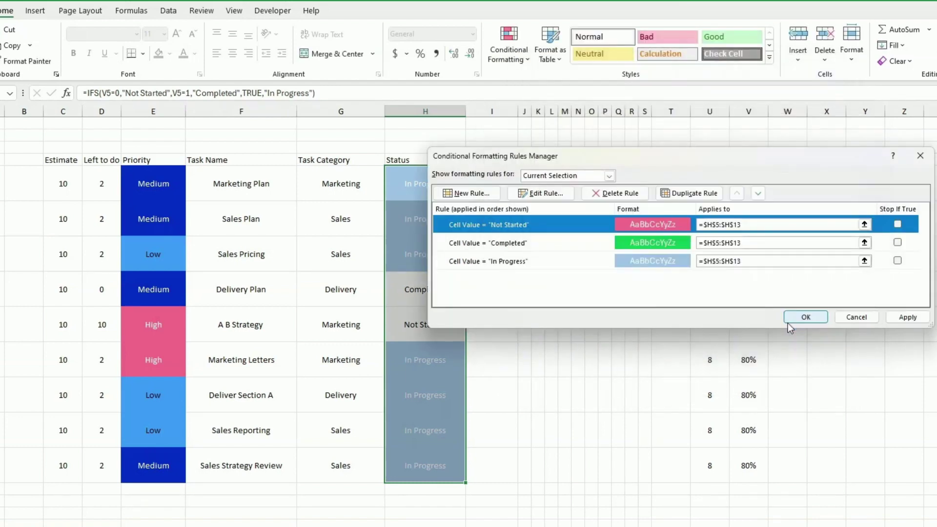
# Apply the three Status formatting rules to the sheet and close the rules manager.
pyautogui.click(902, 318)
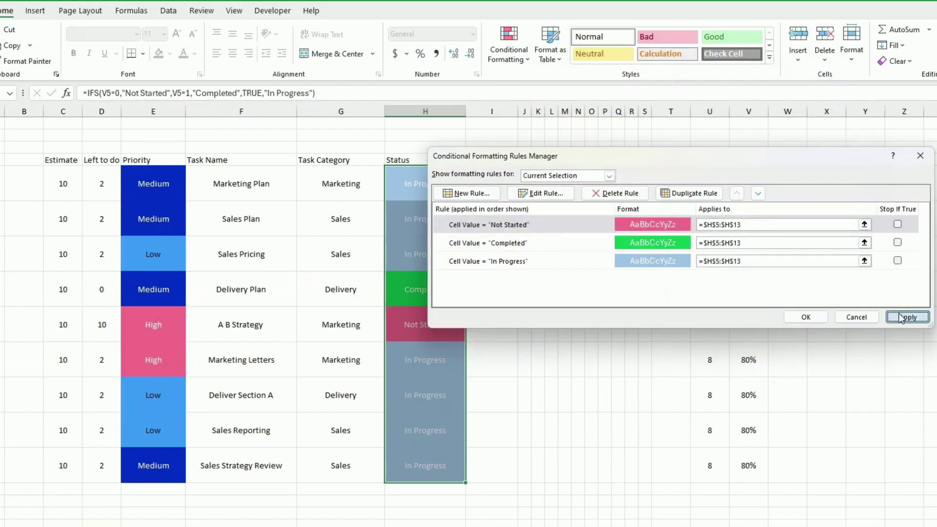
pyautogui.click(806, 317)
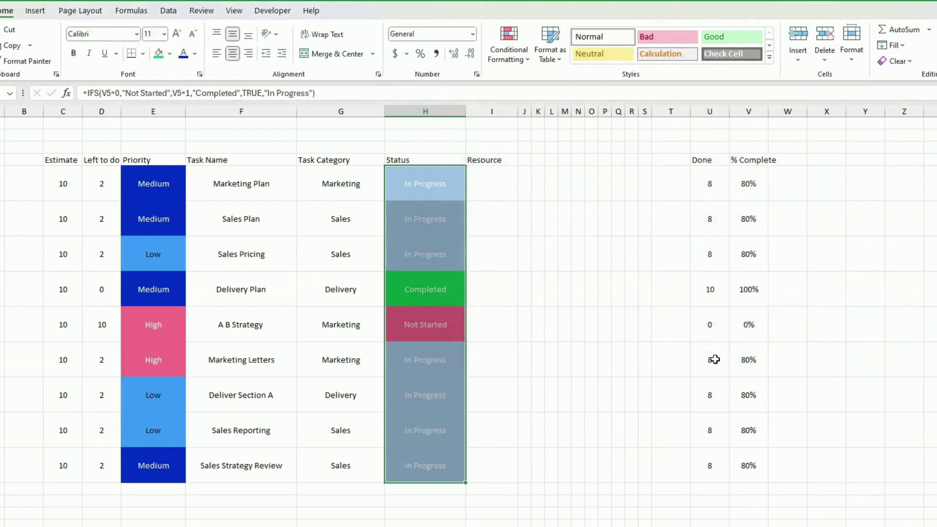
pyautogui.click(600, 367)
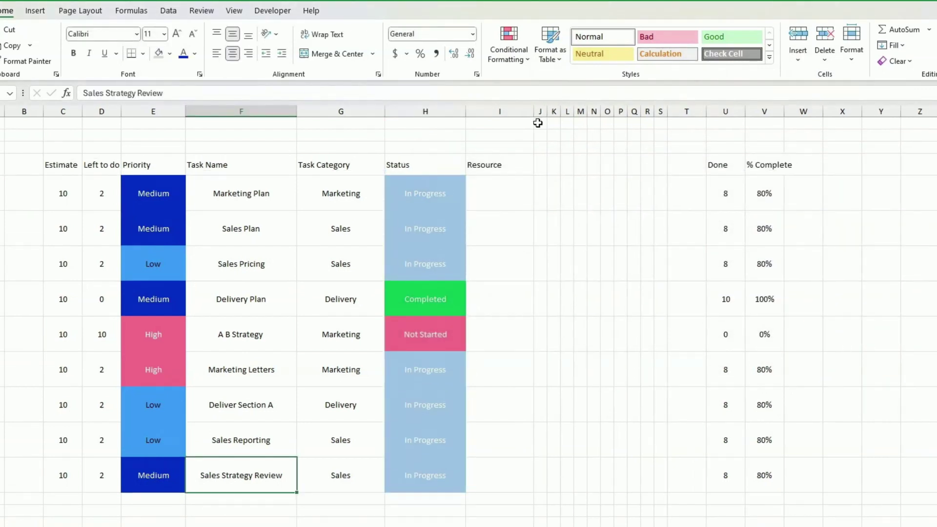
# Enter 0.1 in J1 and =J1+0.1 in K1, and fill that formula across to S1.
pyautogui.click(537, 127)
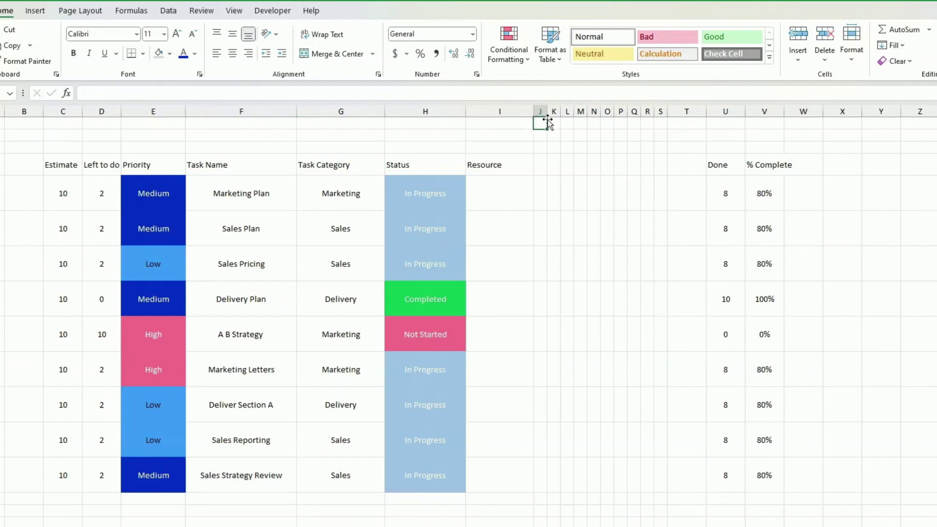
pyautogui.write('0.1')
pyautogui.press('Tab')
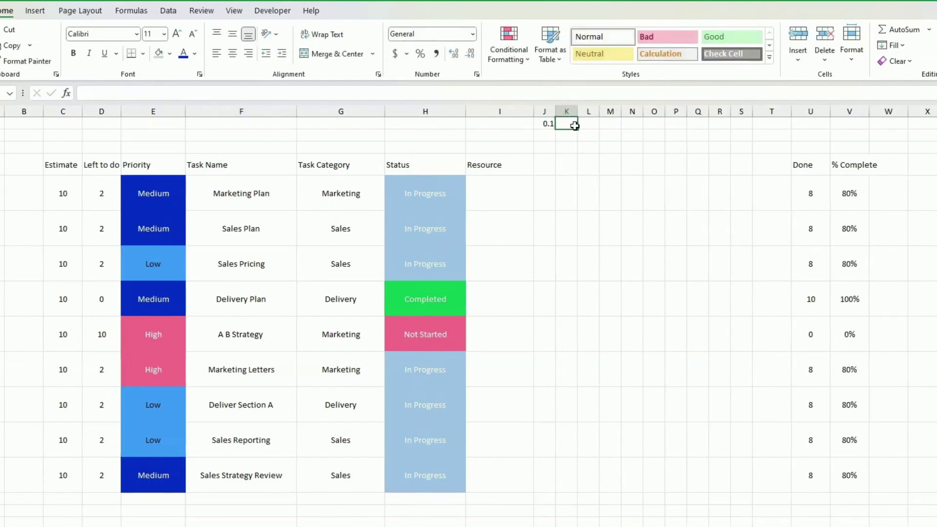
pyautogui.write('=J1+0.')
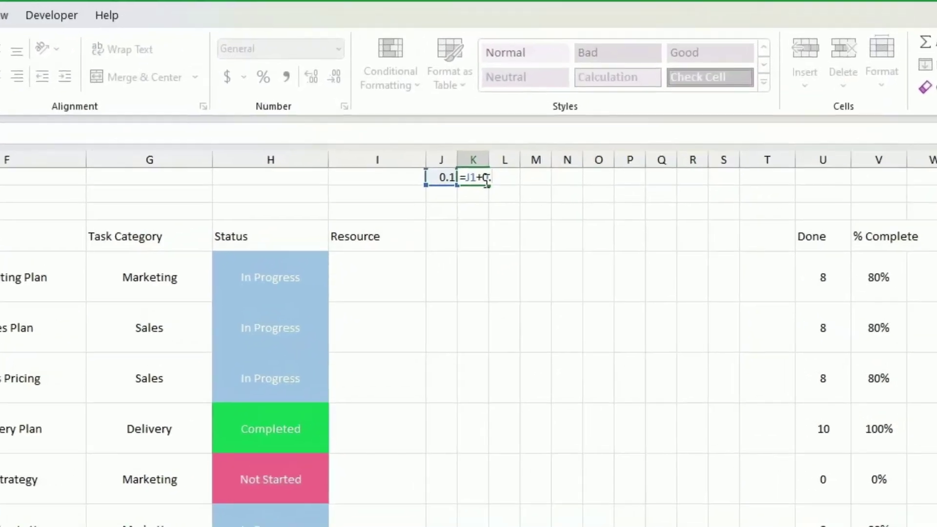
pyautogui.write('1')
pyautogui.press('Return')
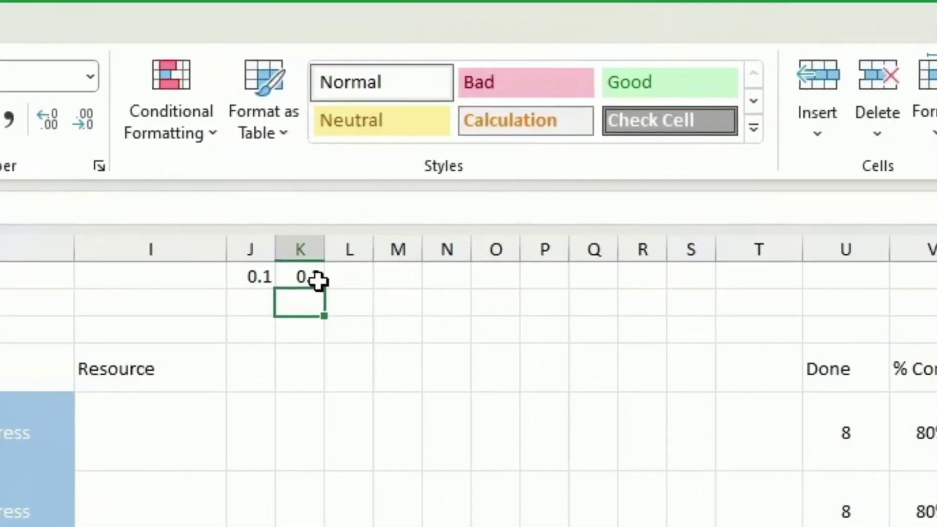
pyautogui.click(309, 273)
pyautogui.moveTo(324, 288); pyautogui.dragTo(751, 285)
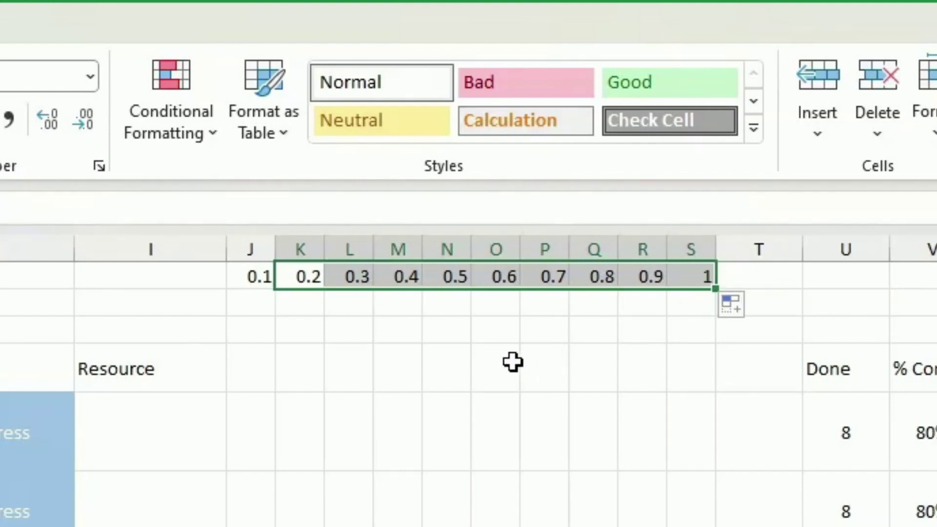
# Start a formula-based conditional formatting rule at J5, the first cell of the progress bar area.
pyautogui.click(262, 440)
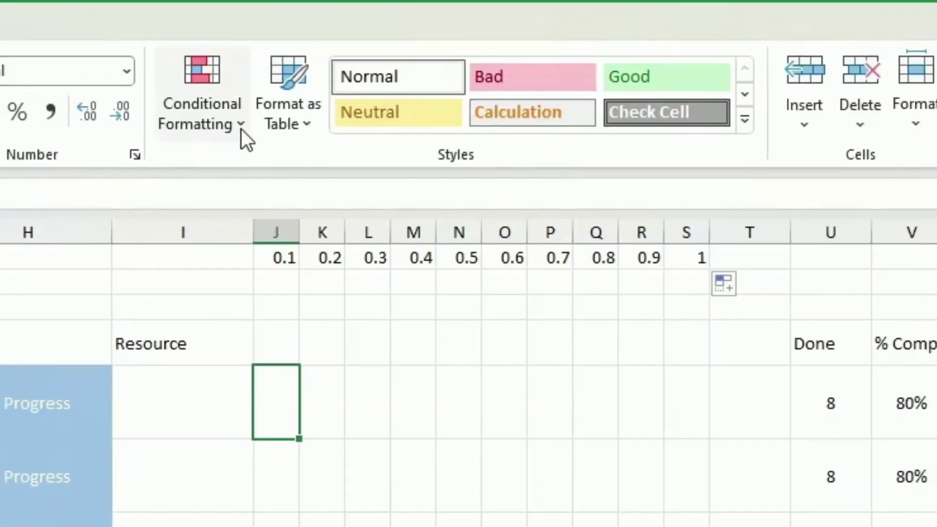
pyautogui.click(171, 122)
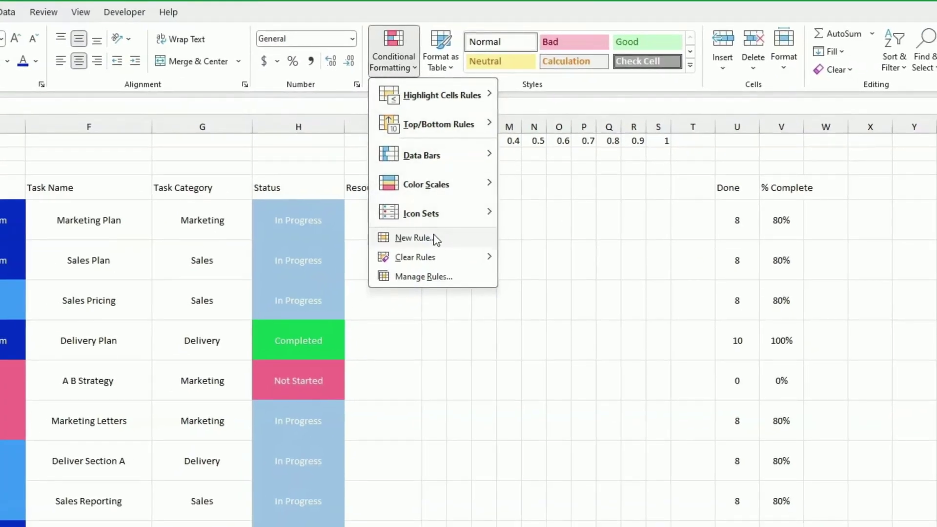
pyautogui.click(436, 240)
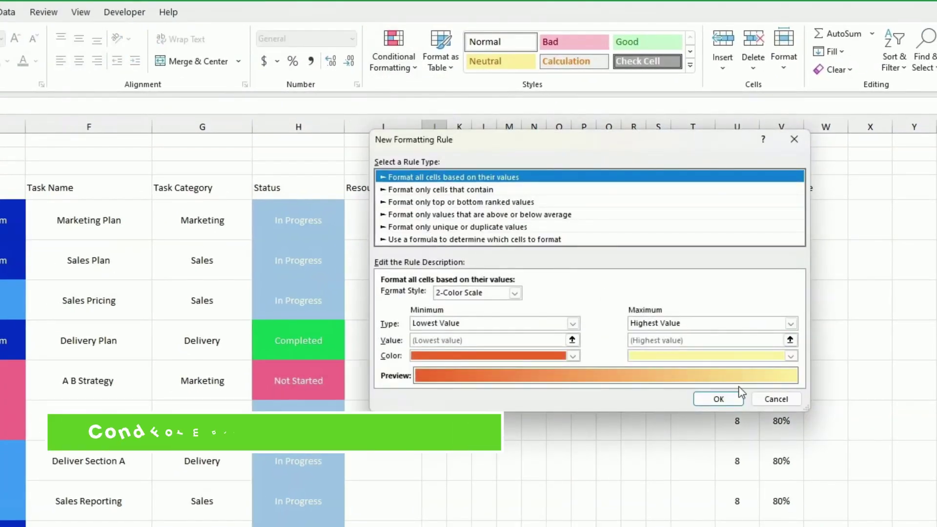
pyautogui.click(483, 240)
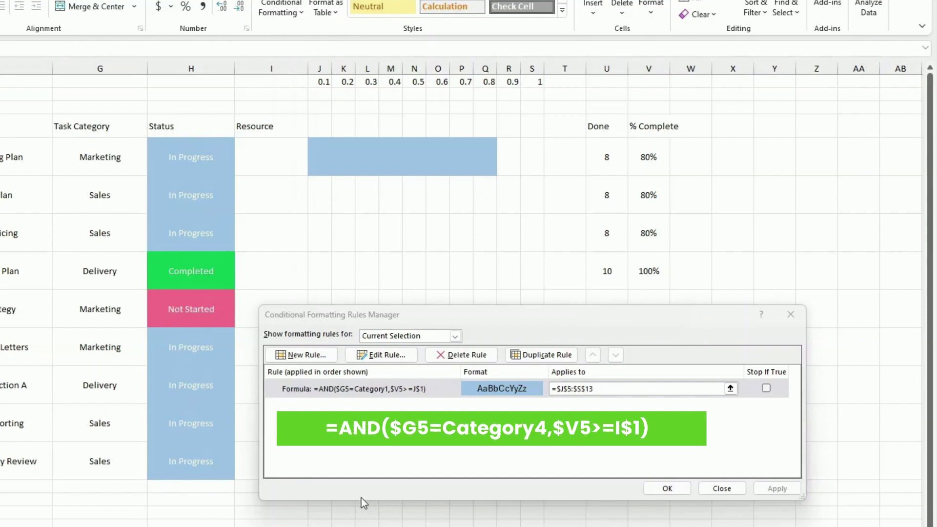
# Check the formula and fill colour of the Category1 rule applied to J5:S13.
pyautogui.click(475, 393)
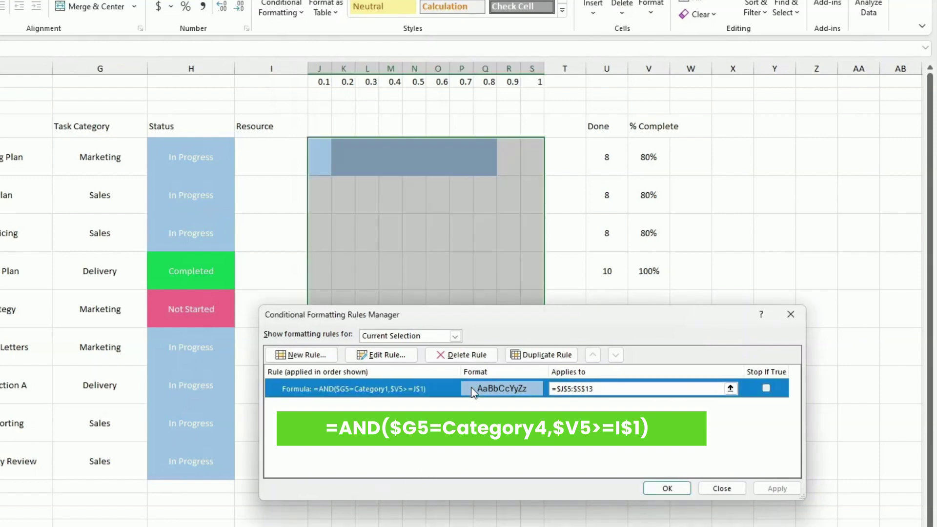
pyautogui.click(381, 355)
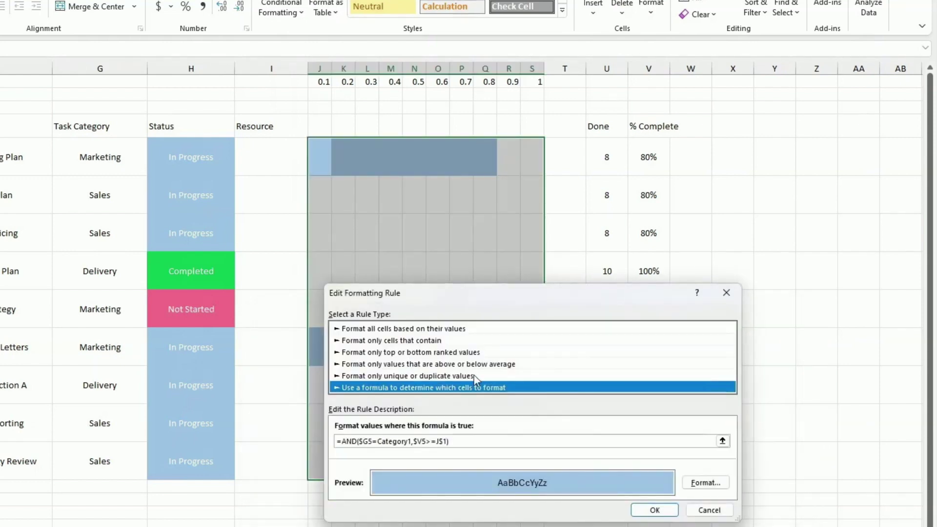
pyautogui.click(710, 485)
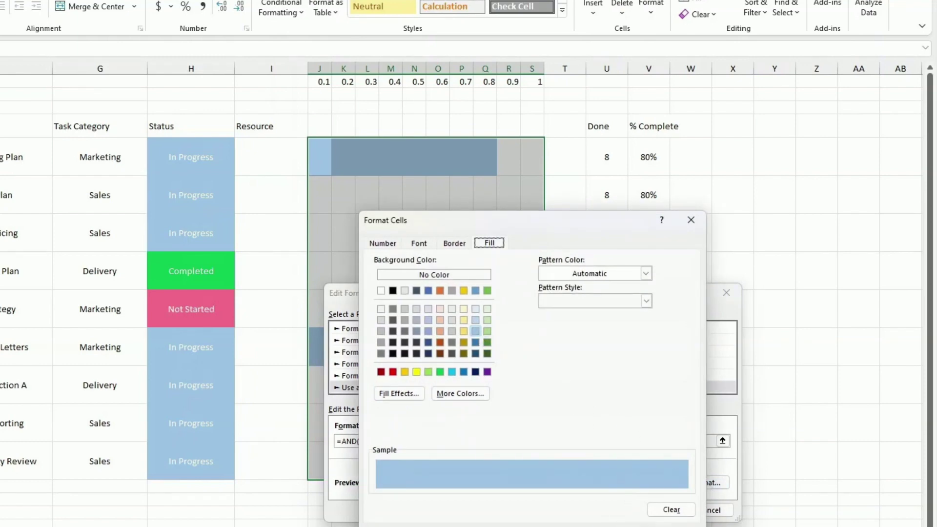
pyautogui.press('Return')
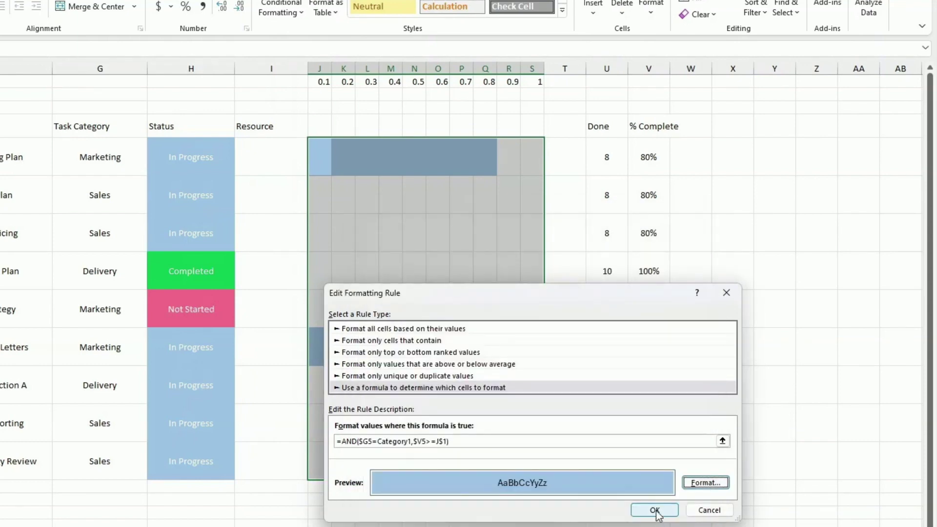
pyautogui.click(656, 511)
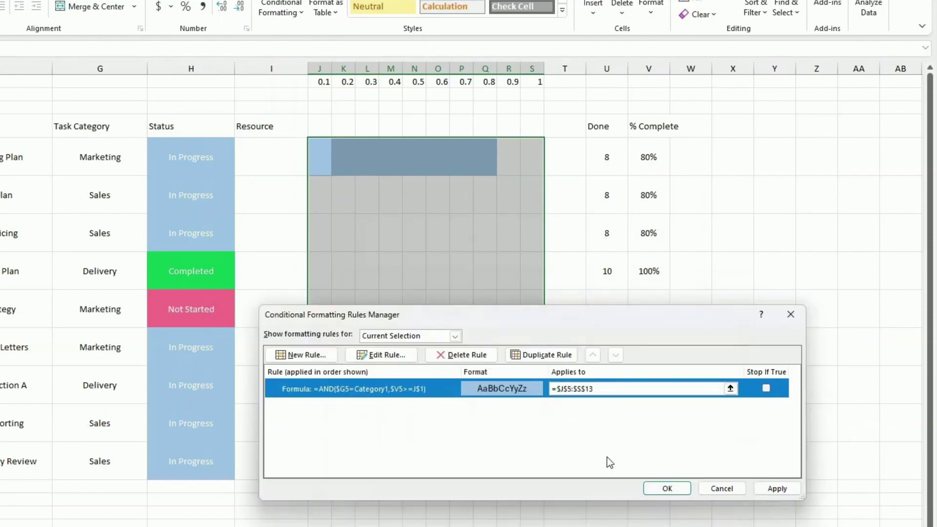
# Duplicate the Category1 rule, set the copy's formula to =AND($G5=Category2,$V5>=J$1), and give it a light green fill.
pyautogui.click(532, 356)
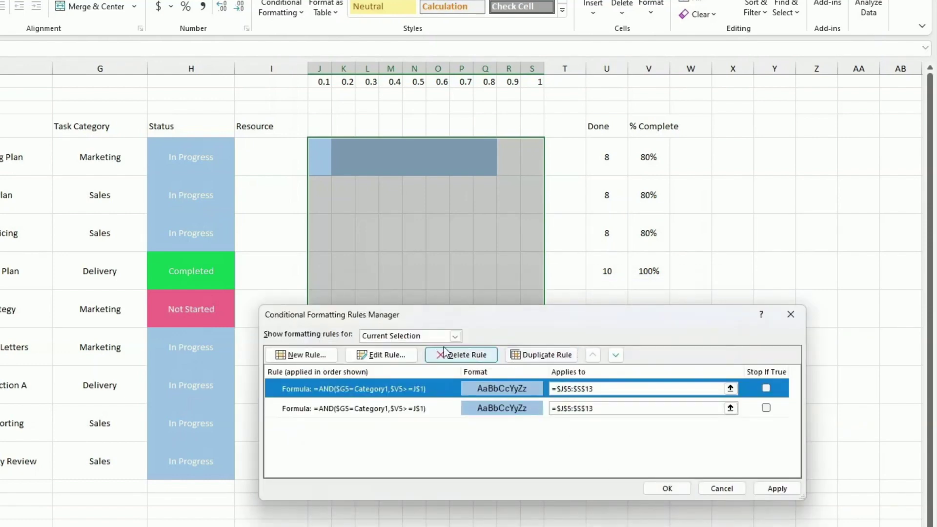
pyautogui.click(386, 356)
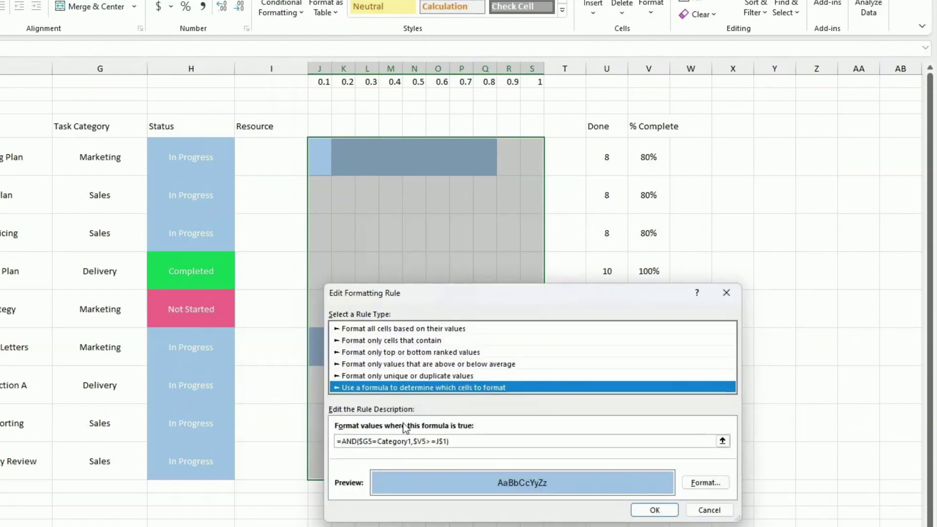
pyautogui.click(409, 439)
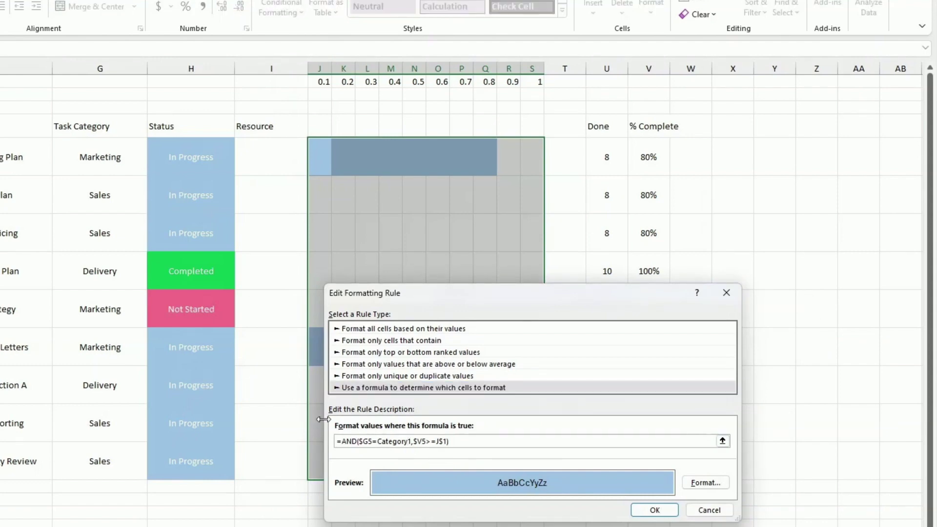
pyautogui.press('Delete')
pyautogui.write('2')
pyautogui.click(705, 483)
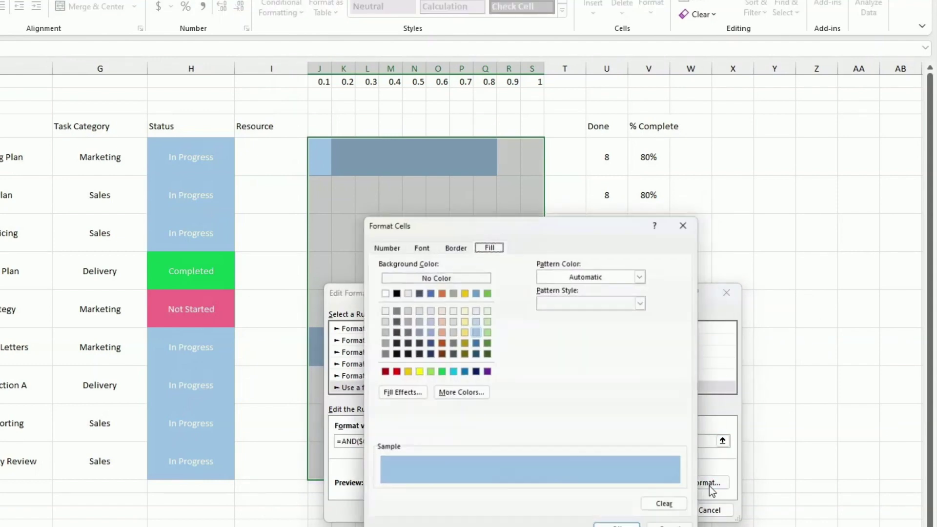
pyautogui.click(487, 320)
pyautogui.press('Return')
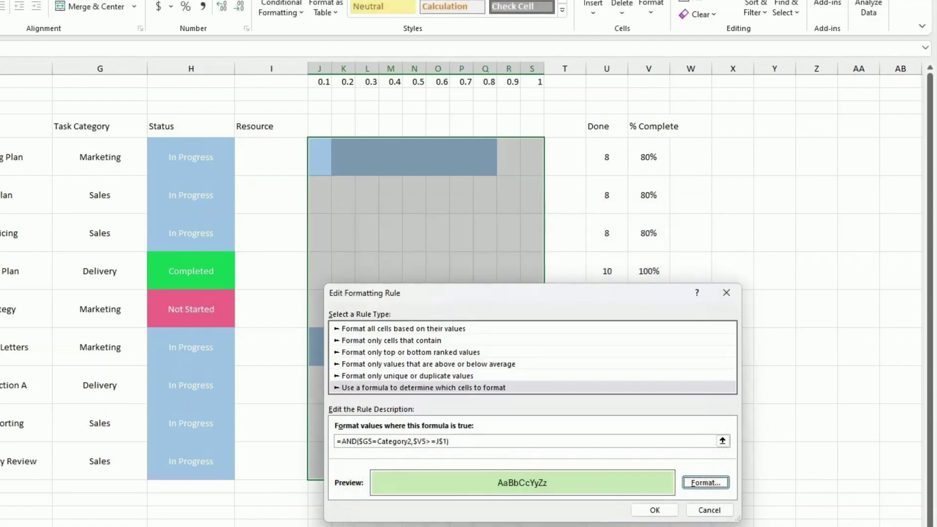
pyautogui.click(654, 510)
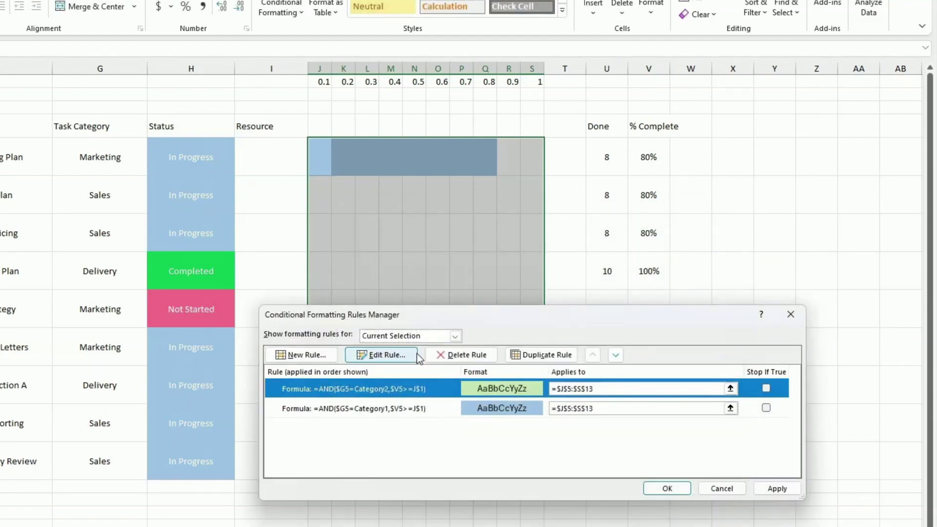
# Duplicate the Category2 rule, set the copy's formula to =AND($G5=Category3,$V5>=J$1), and give it a light orange fill.
pyautogui.click(542, 355)
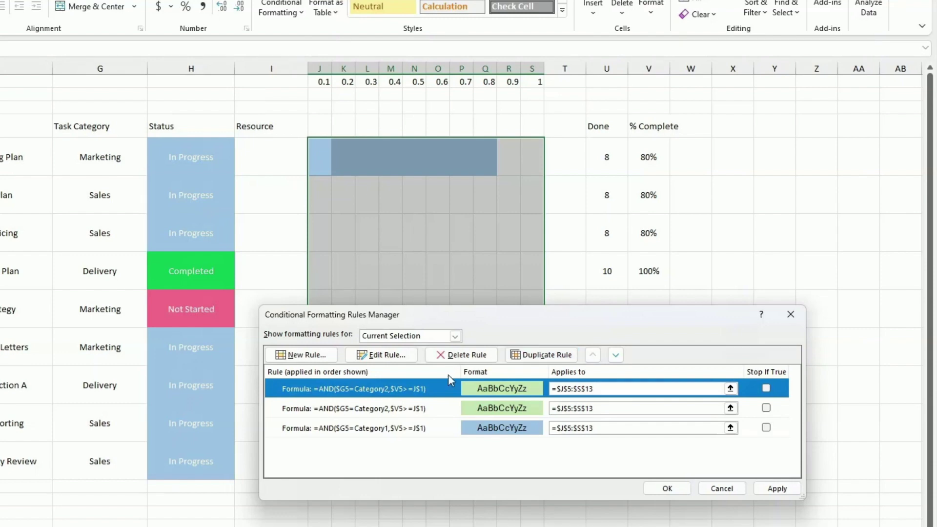
pyautogui.click(372, 357)
pyautogui.click(409, 441)
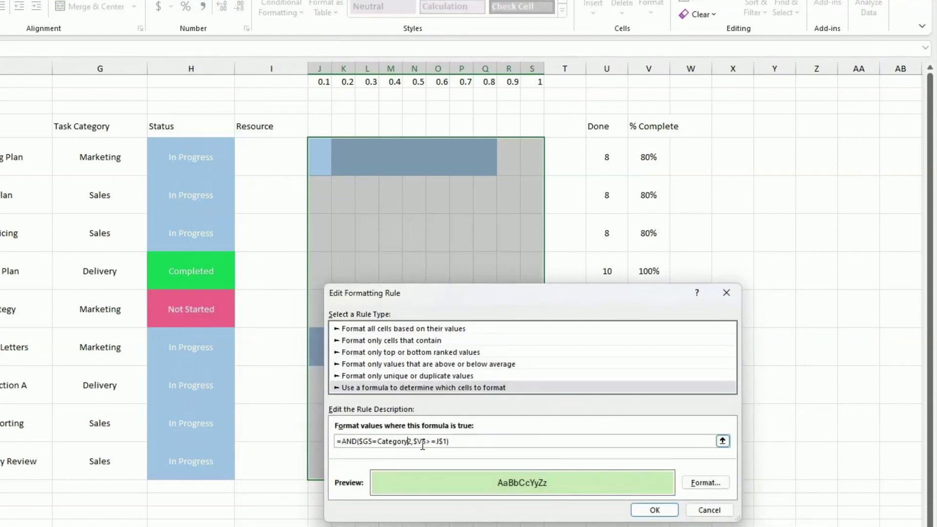
pyautogui.press('Delete')
pyautogui.write('3')
pyautogui.click(694, 483)
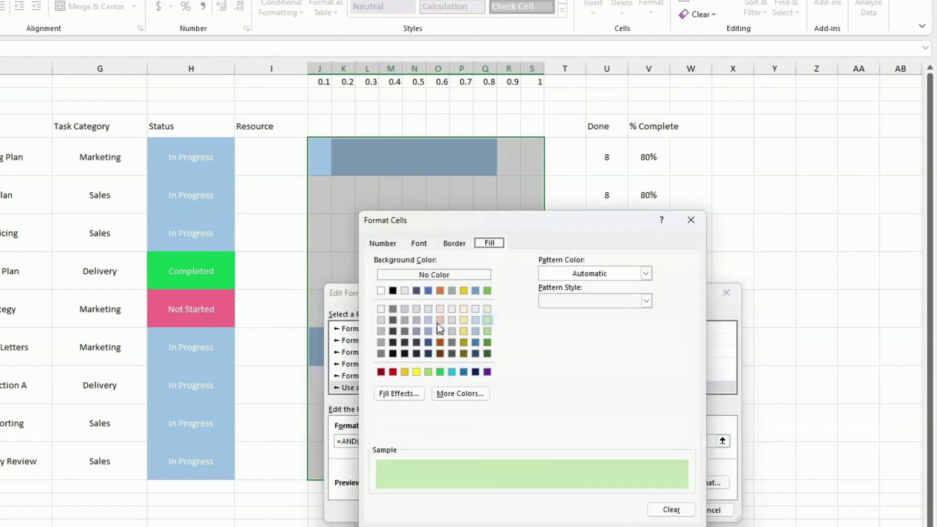
pyautogui.click(440, 321)
pyautogui.press('Return')
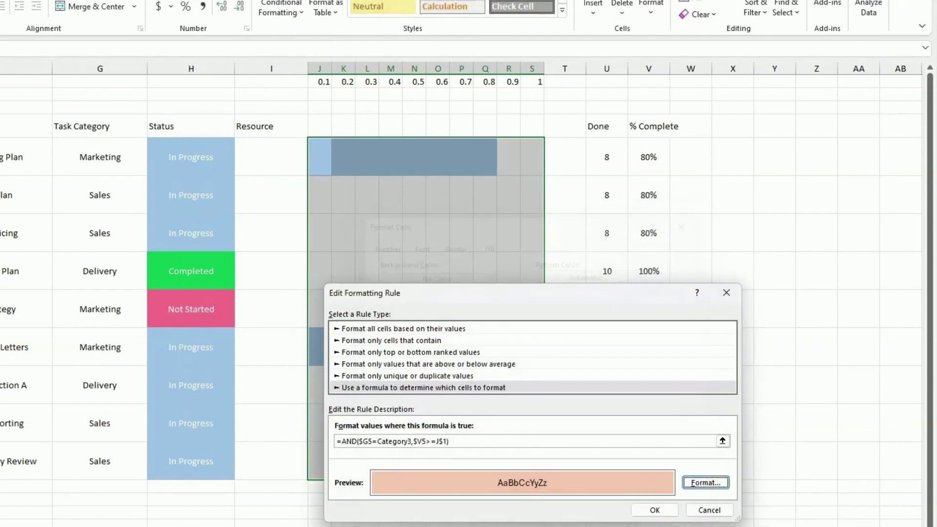
pyautogui.click(655, 508)
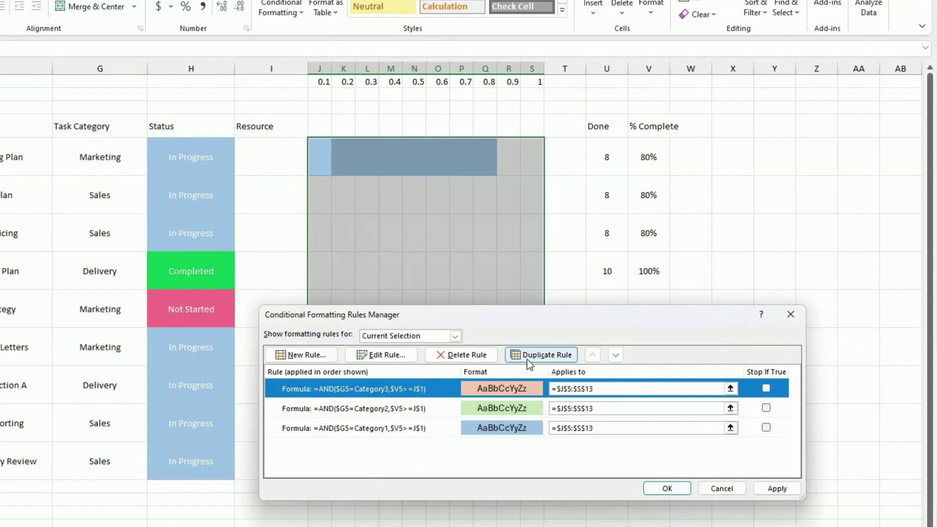
# Duplicate the Category3 rule and set the copy's formula to =AND($G5=Category4,$V5>=J$1).
pyautogui.click(541, 355)
pyautogui.click(399, 358)
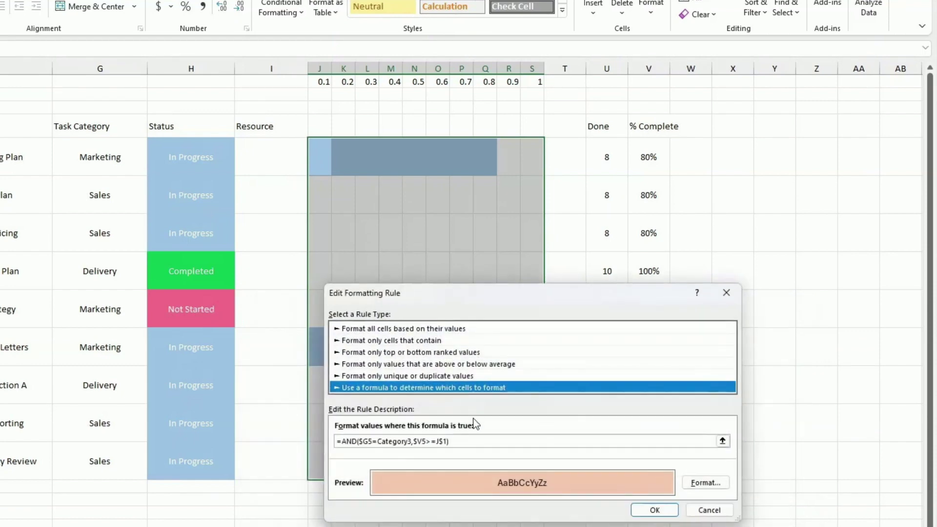
pyautogui.click(409, 441)
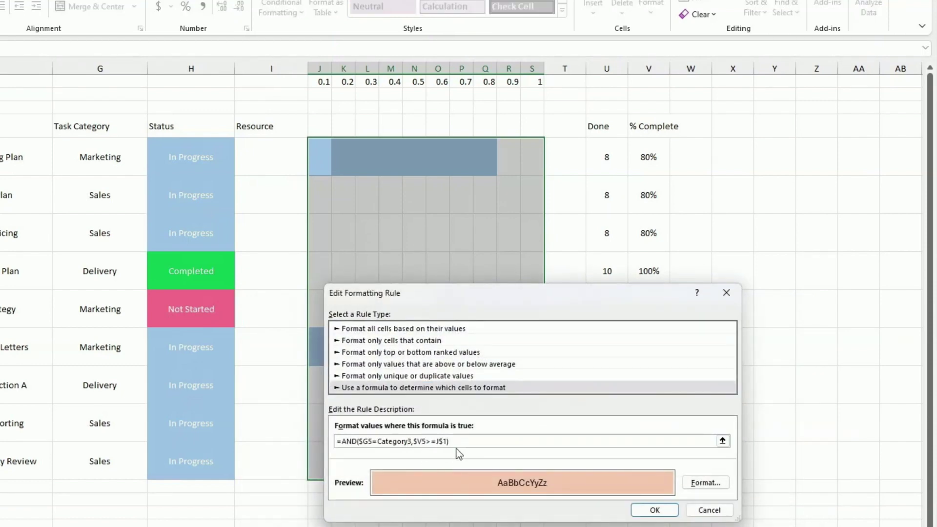
pyautogui.press('Delete')
pyautogui.write('4')
# Give the Category4 rule a custom light purple fill, #D6BBEB, by lightening the standard purple.
pyautogui.click(698, 483)
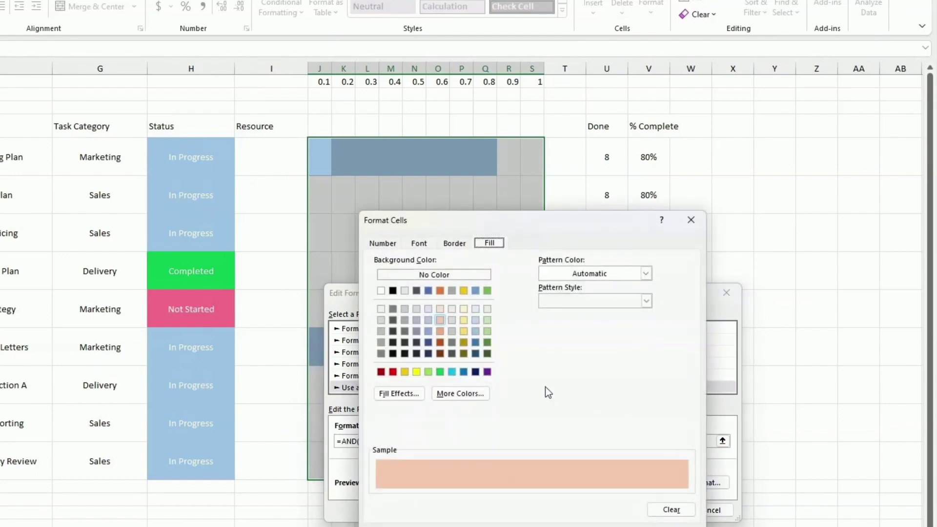
pyautogui.click(487, 372)
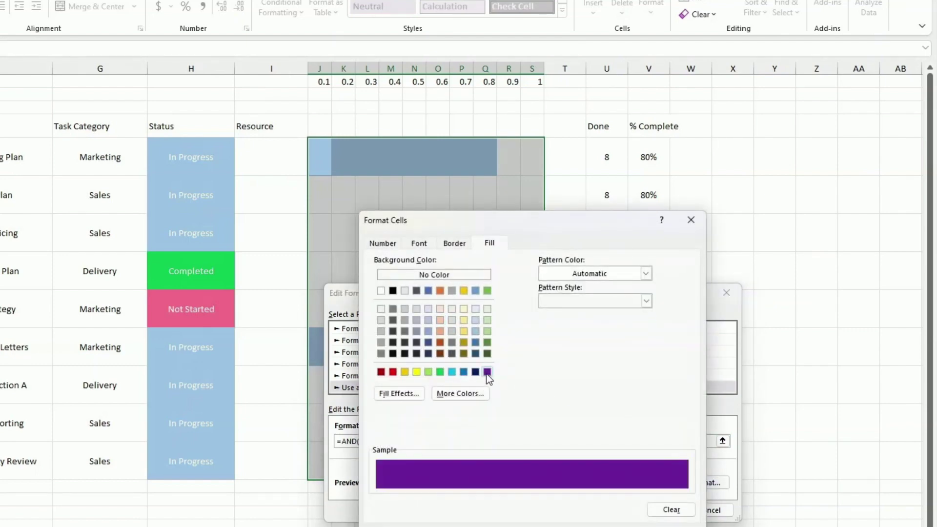
pyautogui.click(462, 393)
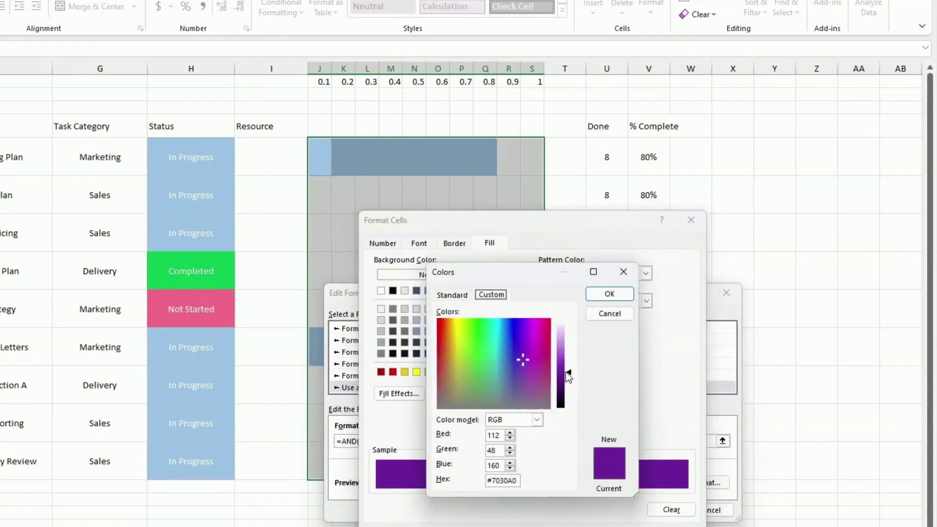
pyautogui.moveTo(567, 375); pyautogui.dragTo(567, 341)
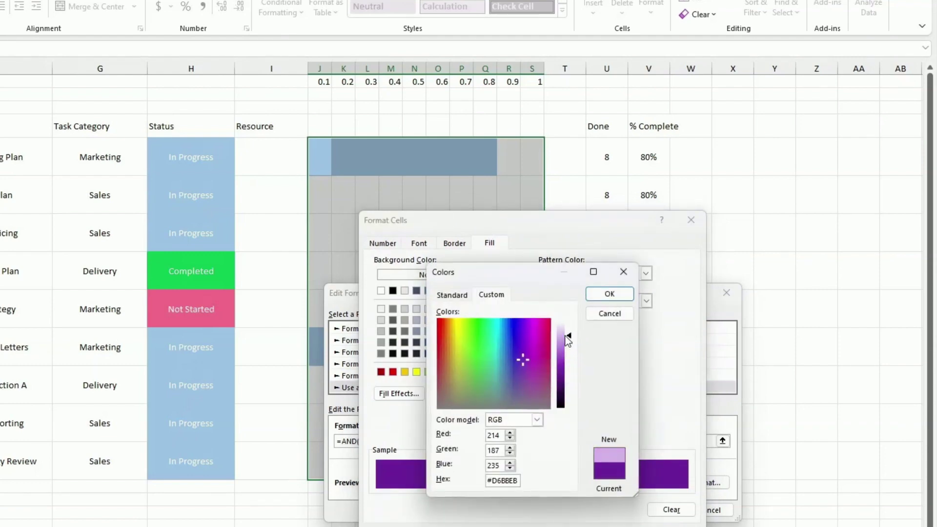
pyautogui.click(608, 294)
pyautogui.press('Return')
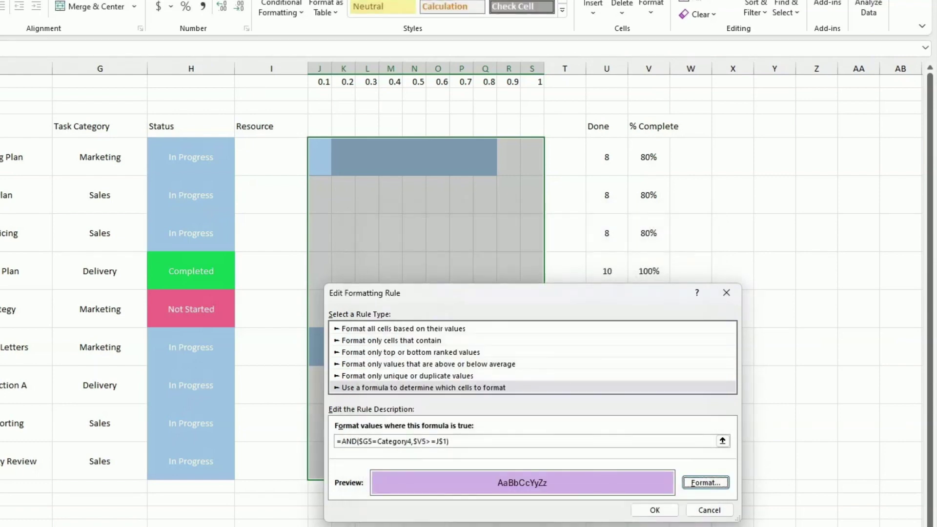
# Confirm the Category4 rule and apply the four category colour rules to the progress bar area J5:S13.
pyautogui.click(655, 510)
pyautogui.click(774, 488)
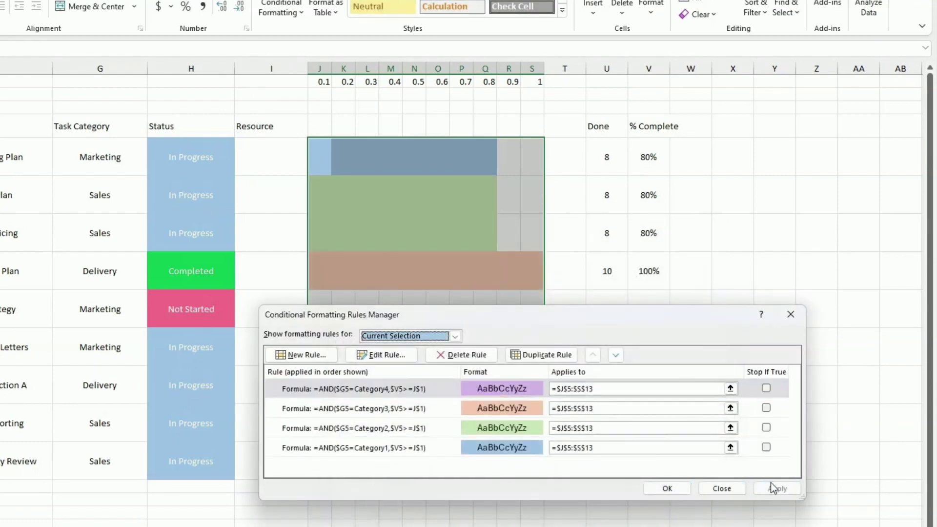
pyautogui.click(667, 488)
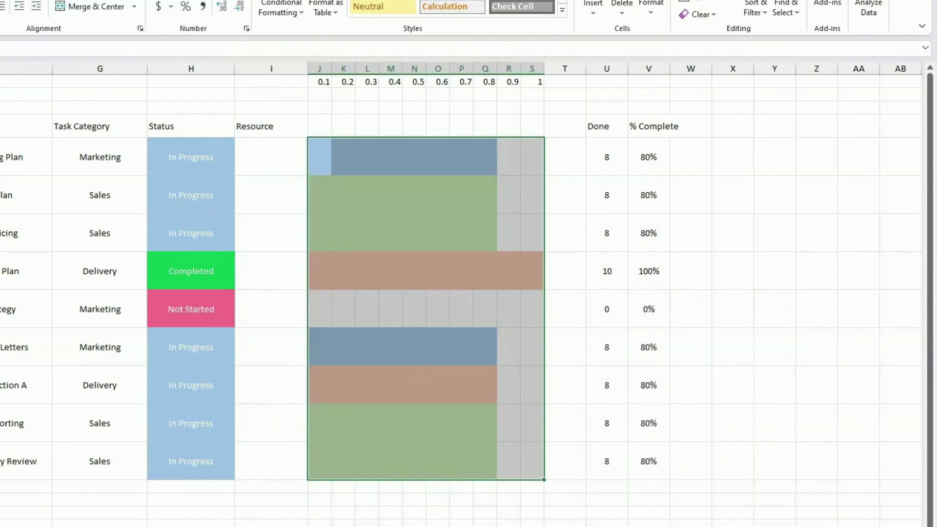
pyautogui.click(519, 485)
pyautogui.click(366, 234)
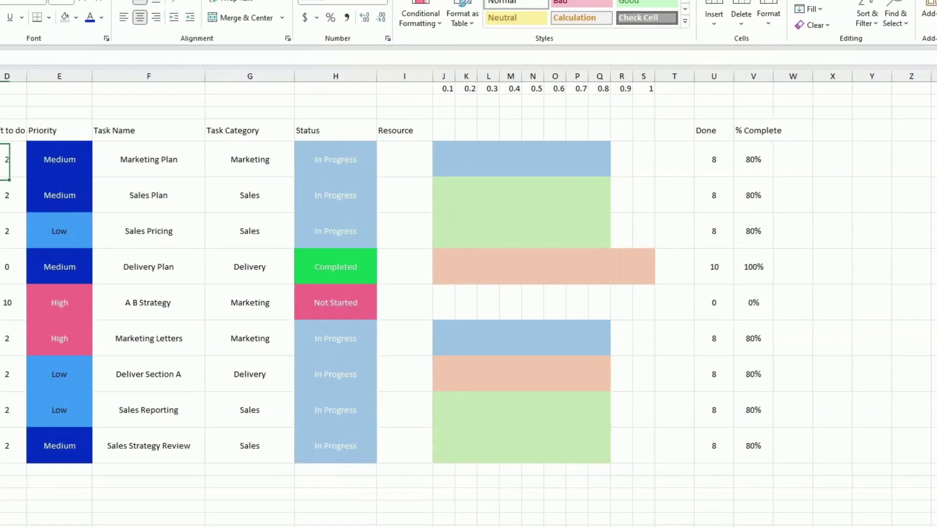
# Fill the task cells C5:H13 and the progress bar area J5:S13 with light grey.
pyautogui.moveTo(80, 161); pyautogui.dragTo(432, 430)
pyautogui.click(195, 26)
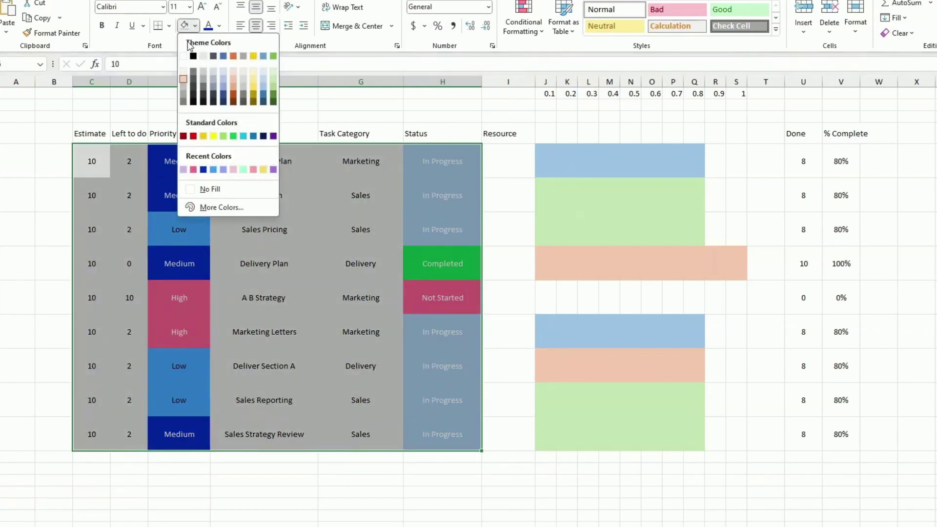
pyautogui.click(184, 74)
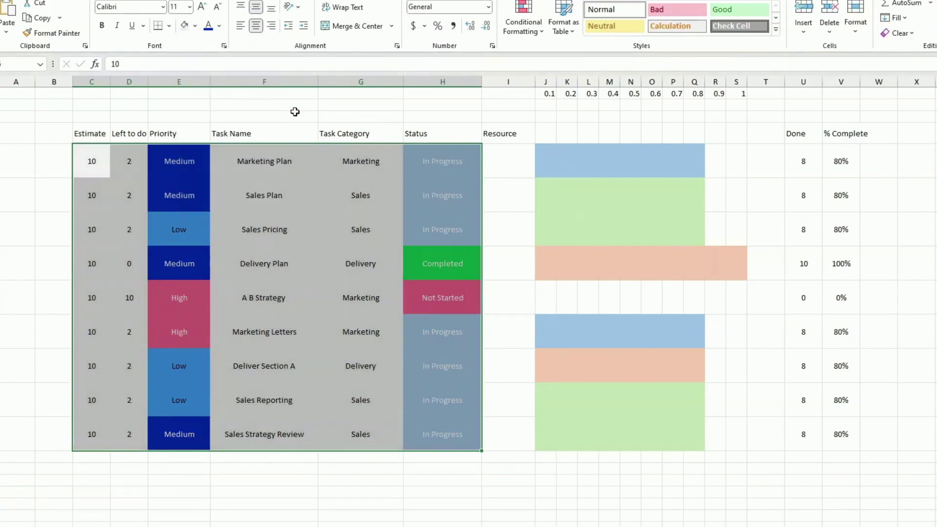
pyautogui.click(546, 155)
pyautogui.moveTo(546, 154); pyautogui.dragTo(728, 435)
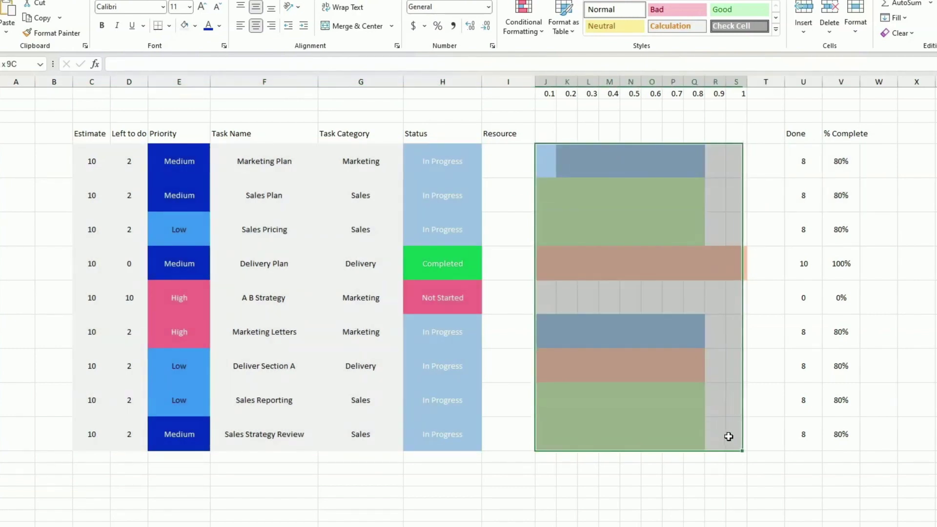
pyautogui.click(188, 26)
# Add thick white outline and inside borders to the whole task and progress range C5:S13.
pyautogui.click(97, 159)
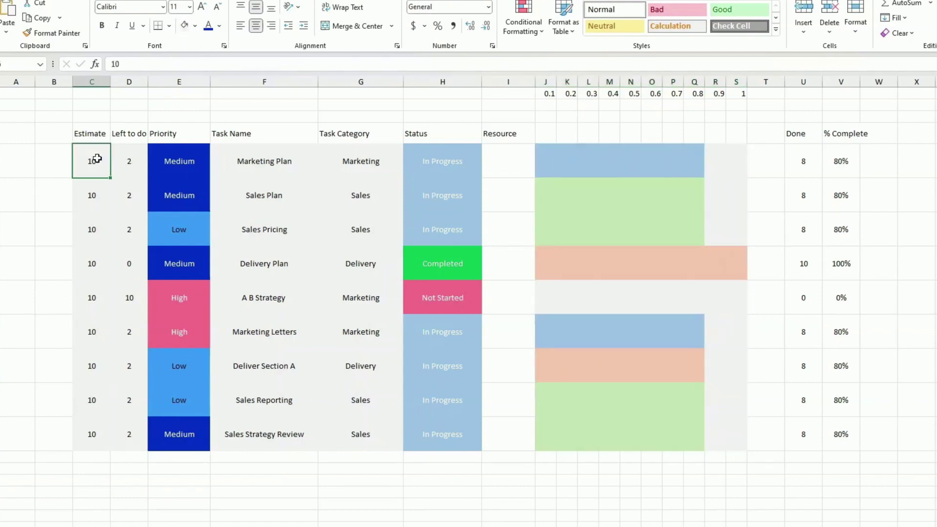
pyautogui.moveTo(97, 158)
pyautogui.mouseDown()
pyautogui.moveTo(314, 215)
pyautogui.moveTo(427, 298)
pyautogui.moveTo(439, 438)
pyautogui.moveTo(686, 486)
pyautogui.moveTo(883, 500)
pyautogui.moveTo(738, 441)
pyautogui.mouseUp()
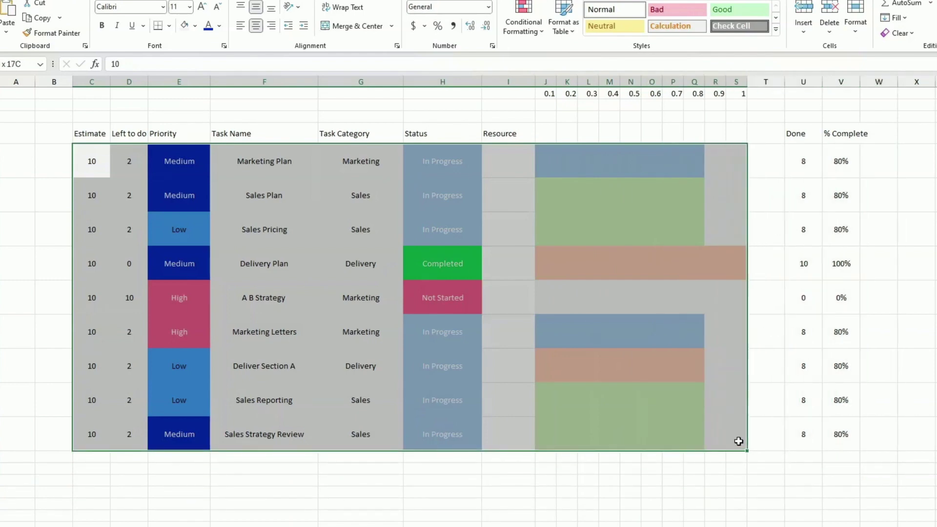
pyautogui.click(170, 27)
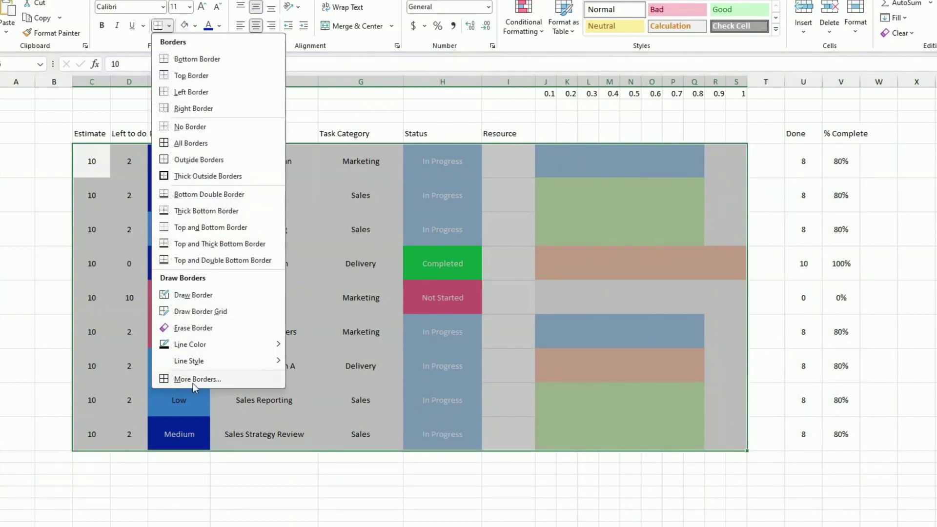
pyautogui.click(193, 380)
pyautogui.click(670, 334)
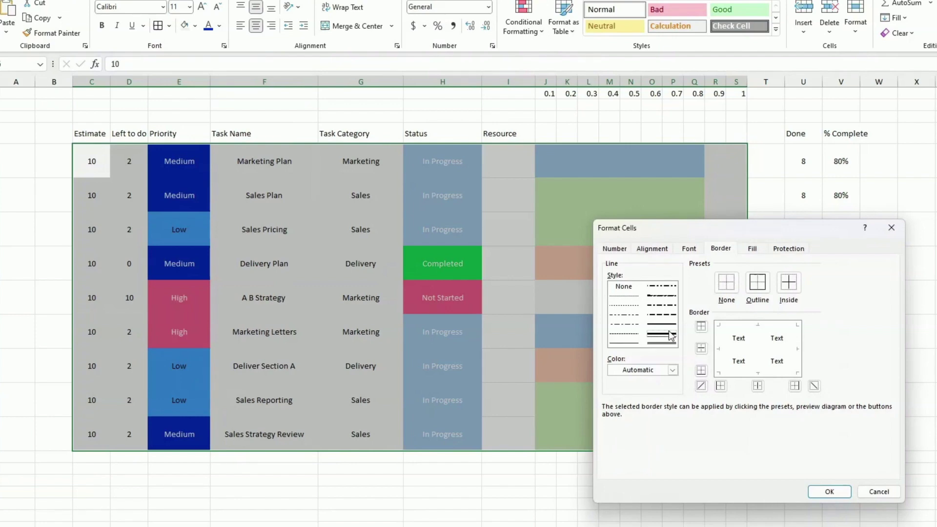
pyautogui.click(663, 369)
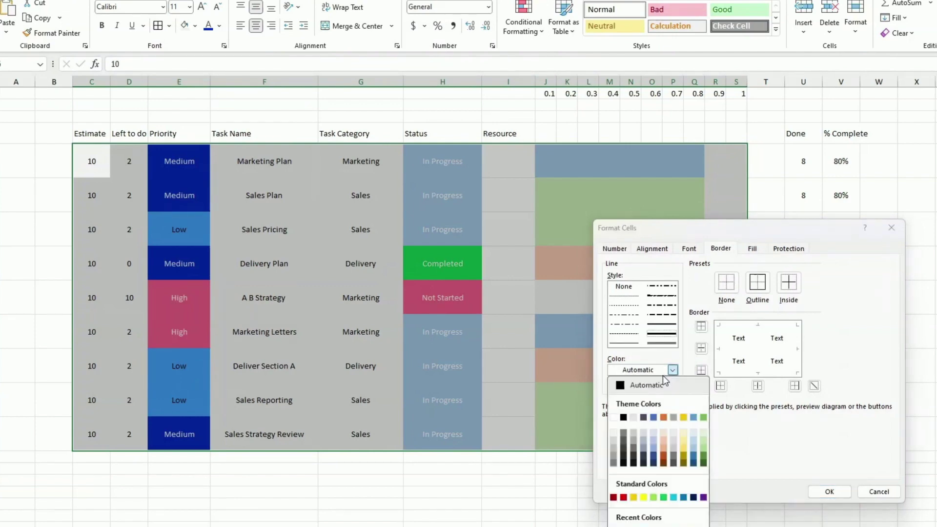
pyautogui.click(614, 418)
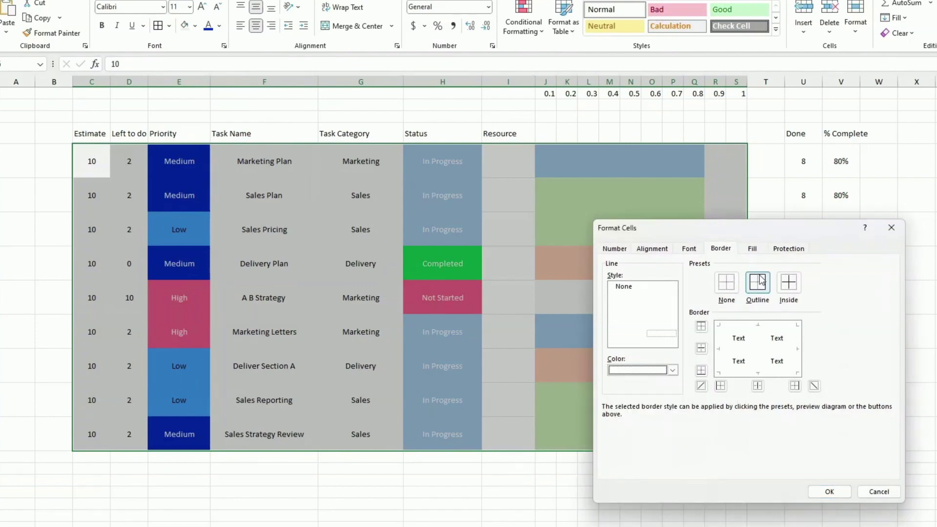
pyautogui.click(761, 281)
pyautogui.click(789, 282)
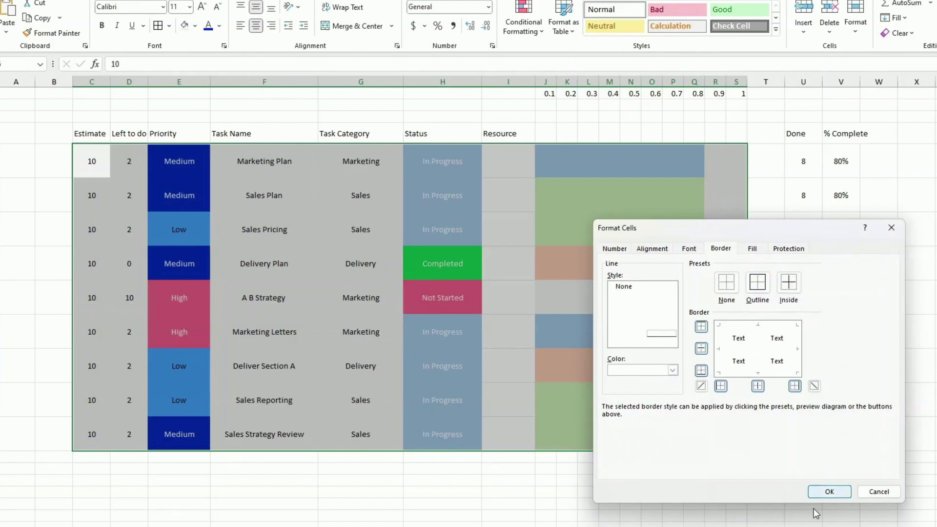
pyautogui.click(826, 492)
pyautogui.click(668, 480)
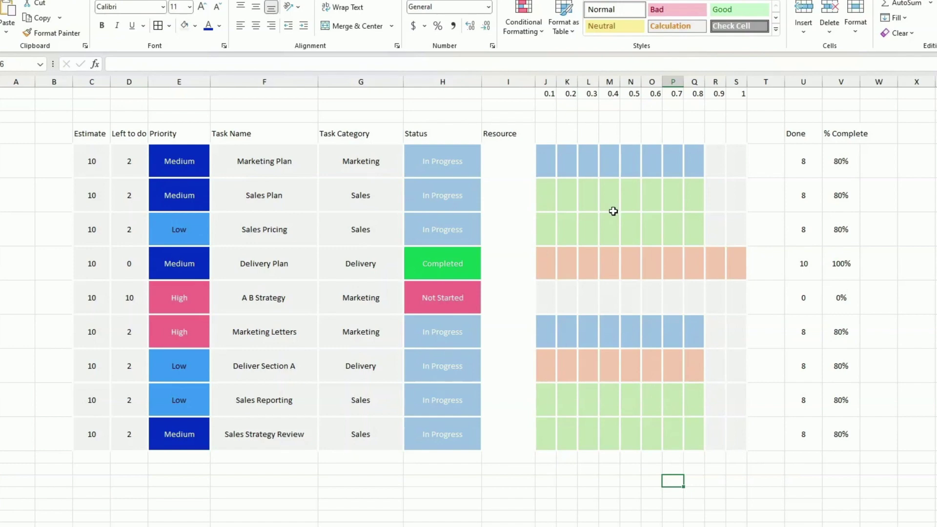
# Group the Done and % Complete columns U:V and collapse the group.
pyautogui.moveTo(804, 82); pyautogui.dragTo(829, 85)
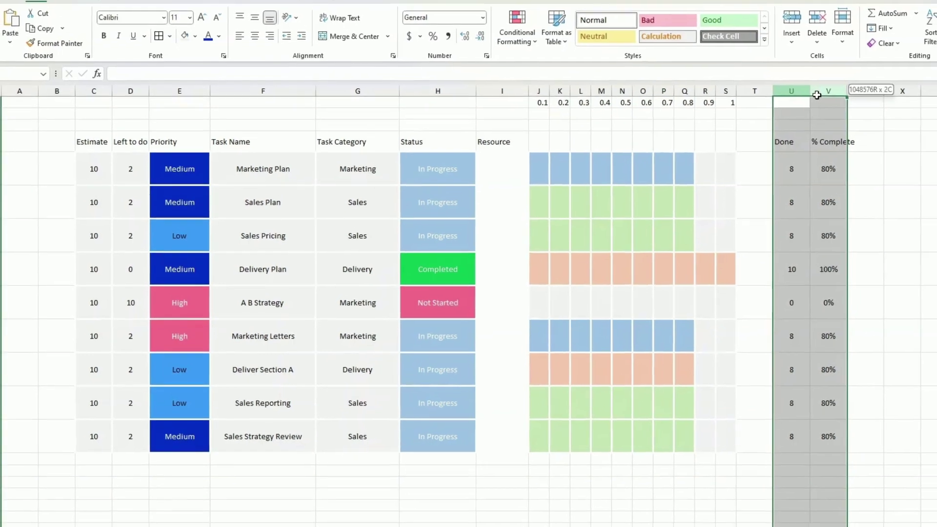
pyautogui.click(194, 31)
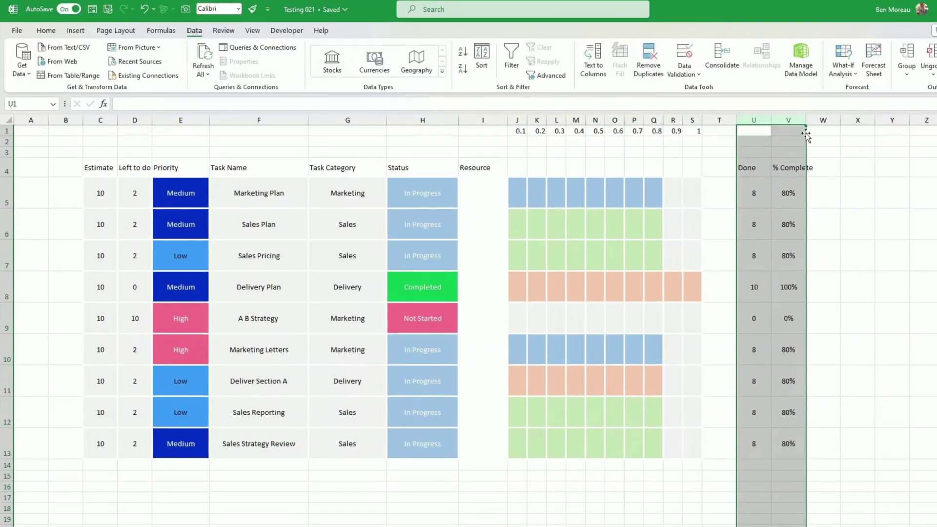
pyautogui.click(907, 57)
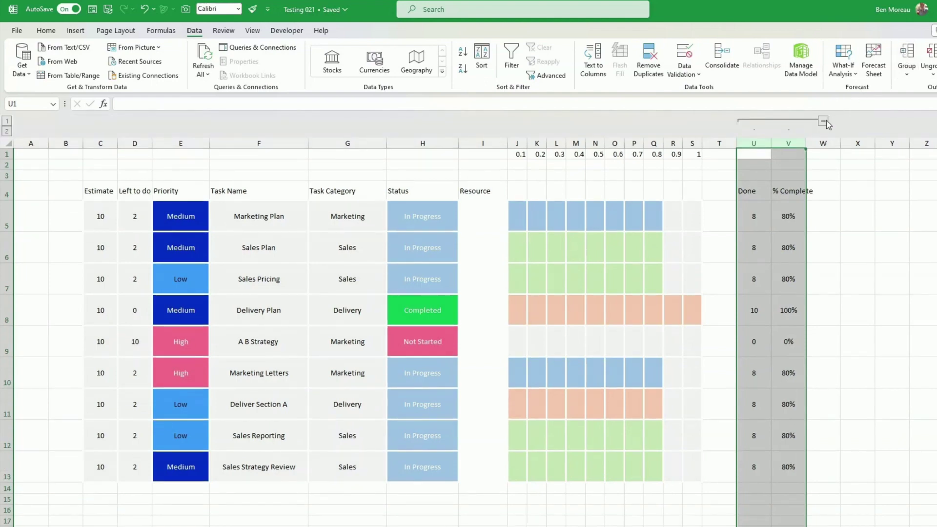
pyautogui.click(823, 122)
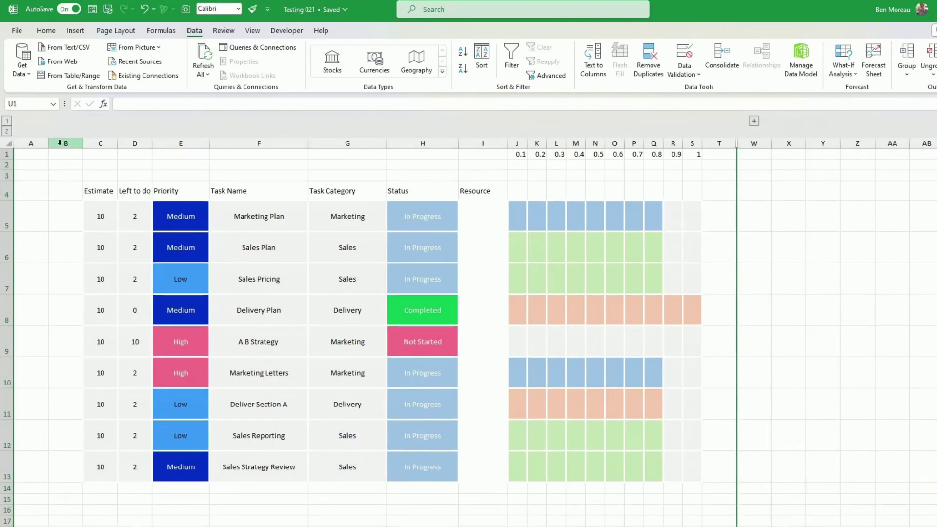
# Delete the empty column A and turn off the sheet's gridlines.
pyautogui.rightClick(32, 144)
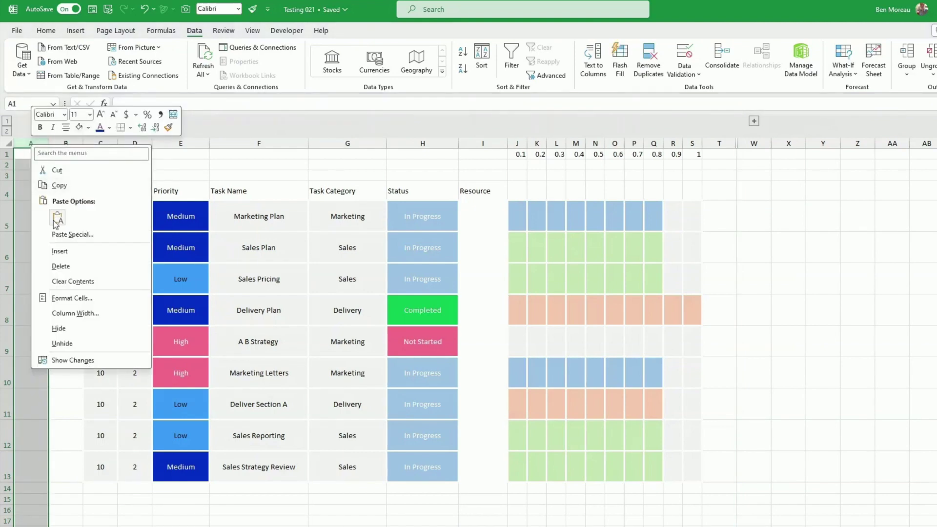
pyautogui.click(72, 266)
pyautogui.click(252, 33)
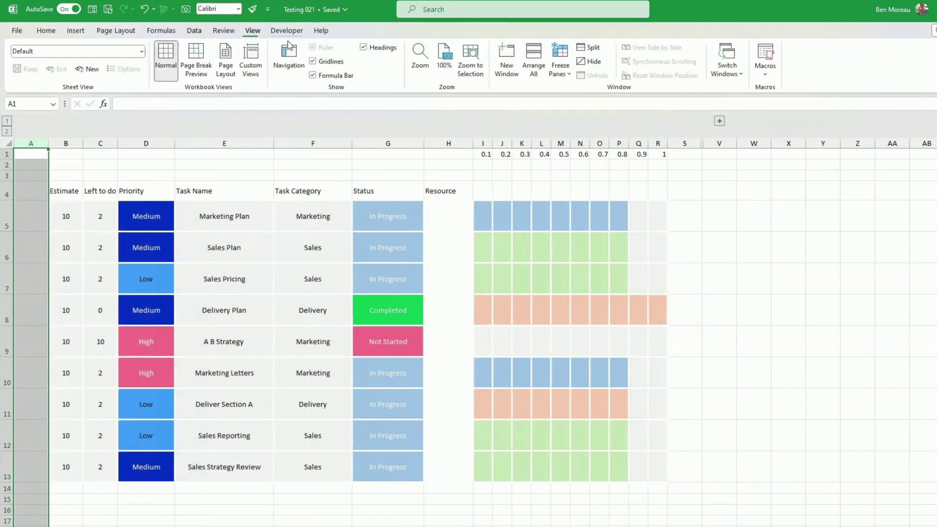
pyautogui.click(313, 61)
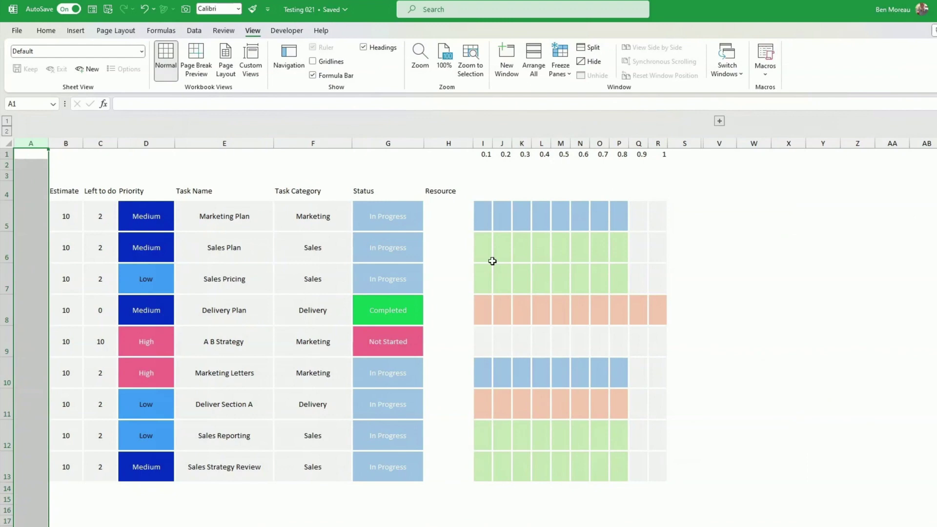
pyautogui.click(758, 387)
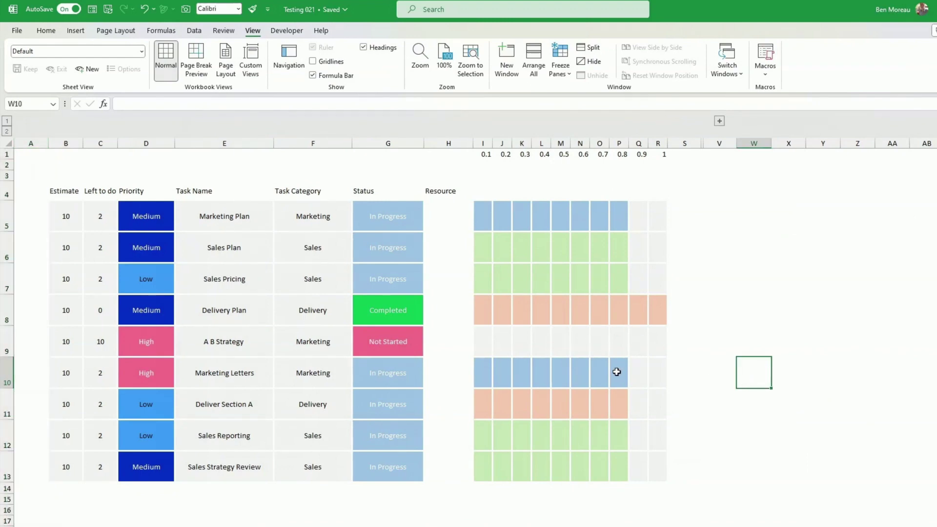
# Enter the heading Progress in L4 above the progress bars, finishing on cell H5 under Resource.
pyautogui.click(541, 191)
pyautogui.write('Progress')
pyautogui.press('Return')
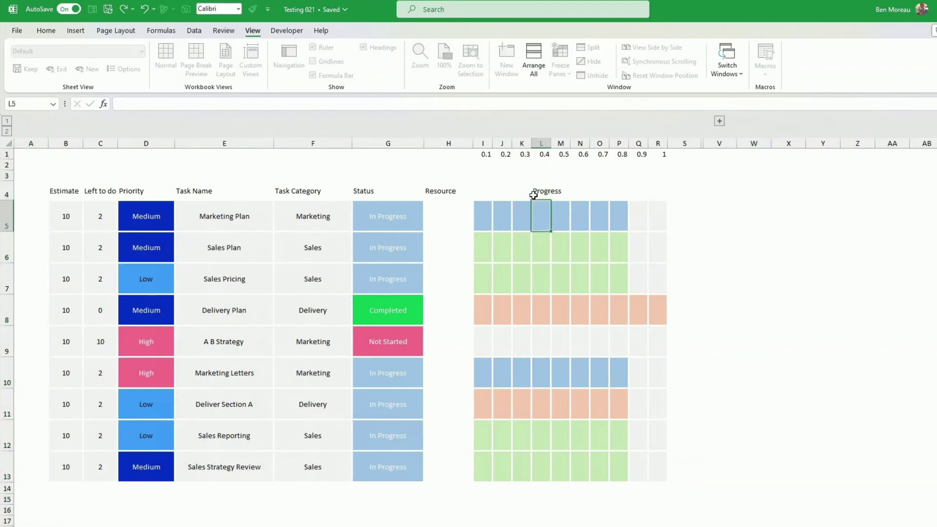
pyautogui.press('Left')
pyautogui.press('Left')
pyautogui.press('Left')
pyautogui.press('Left')
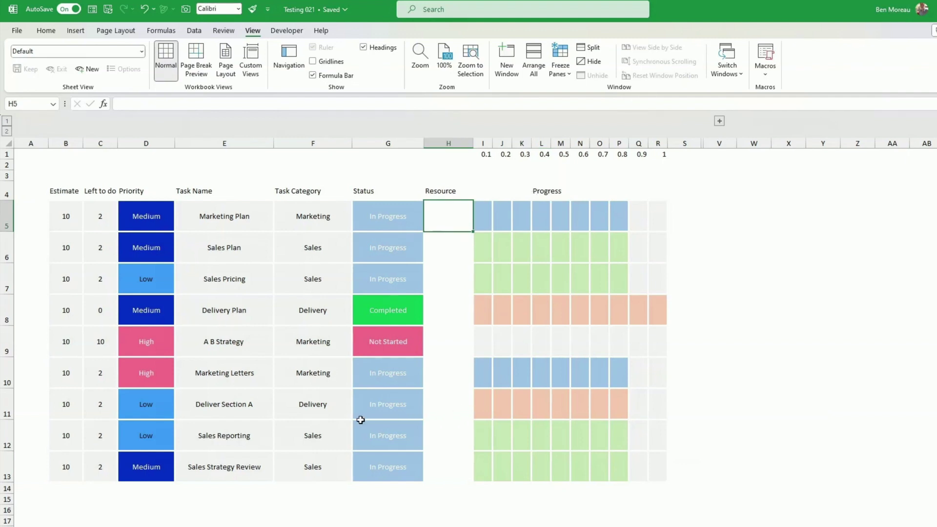
# Set the Task Category of the Sales Reporting task in F12 to Design.
pyautogui.click(326, 425)
pyautogui.click(357, 447)
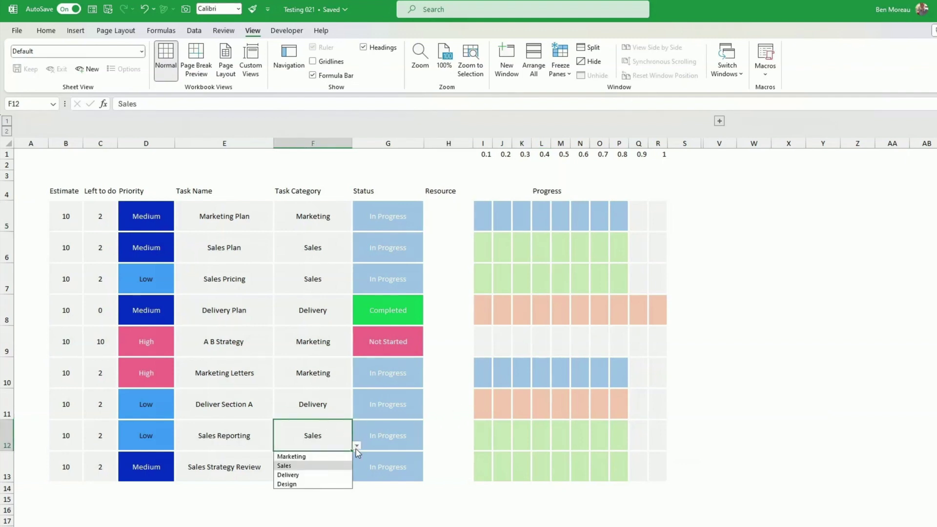
pyautogui.click(331, 484)
pyautogui.click(338, 515)
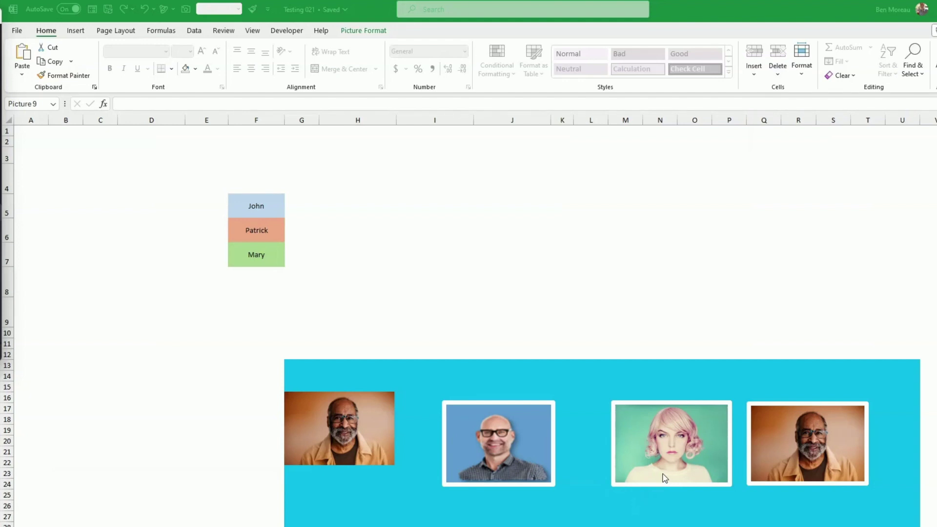
# Nudge the first portrait in line with the other portraits on the blue area and give it a 6 pt white picture border.
pyautogui.click(428, 355)
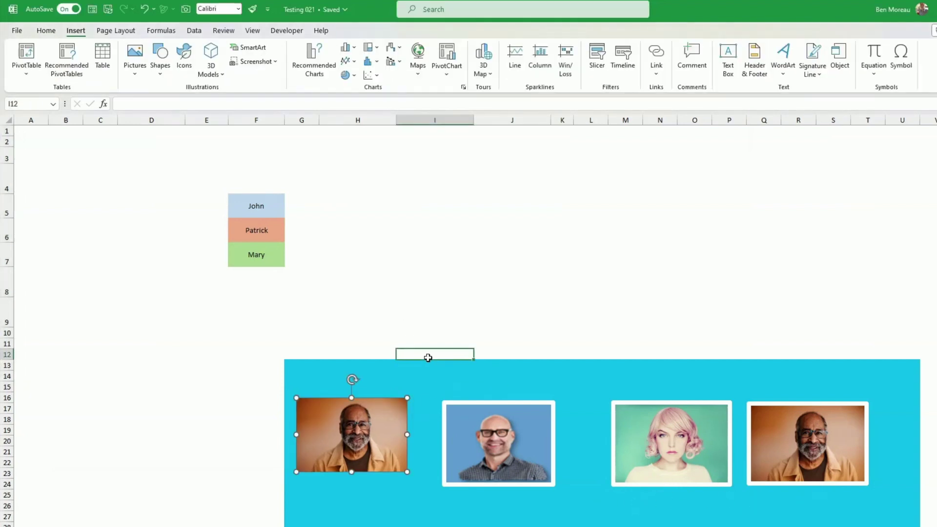
pyautogui.click(378, 421)
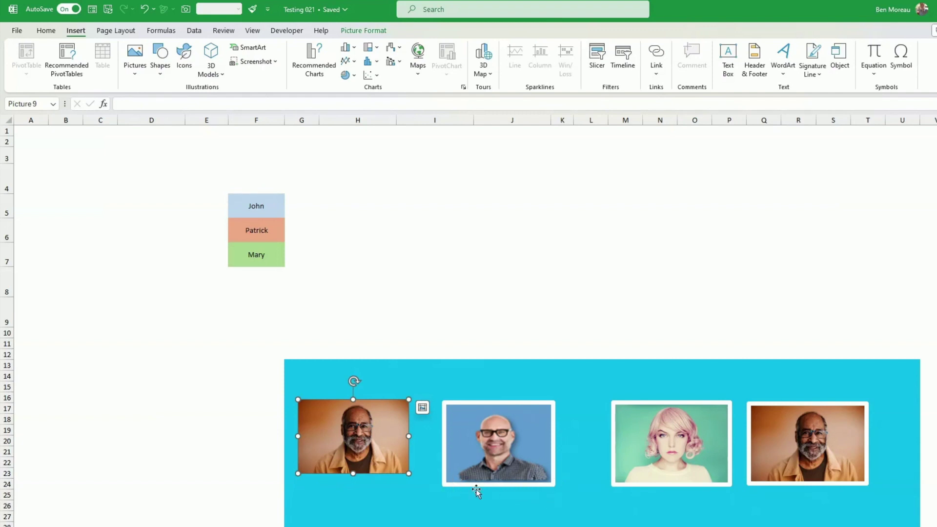
pyautogui.moveTo(357, 445); pyautogui.dragTo(359, 450)
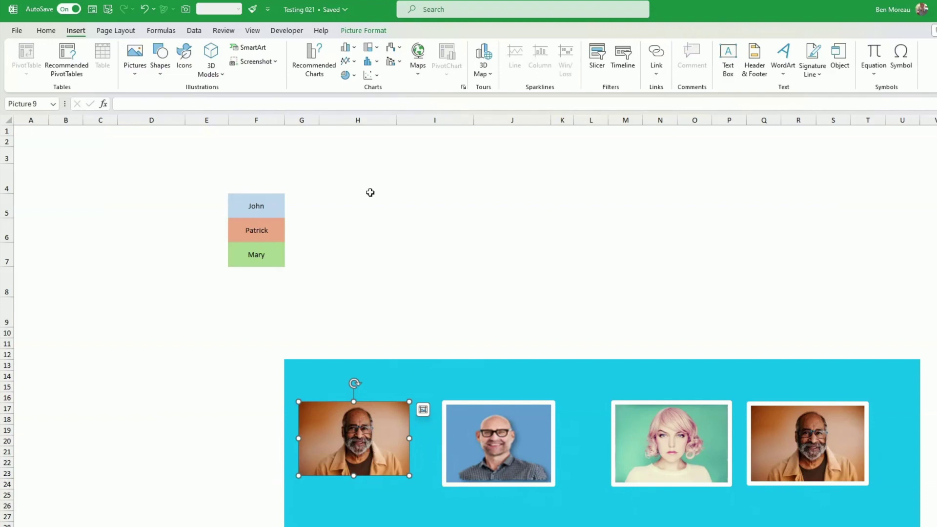
pyautogui.click(374, 30)
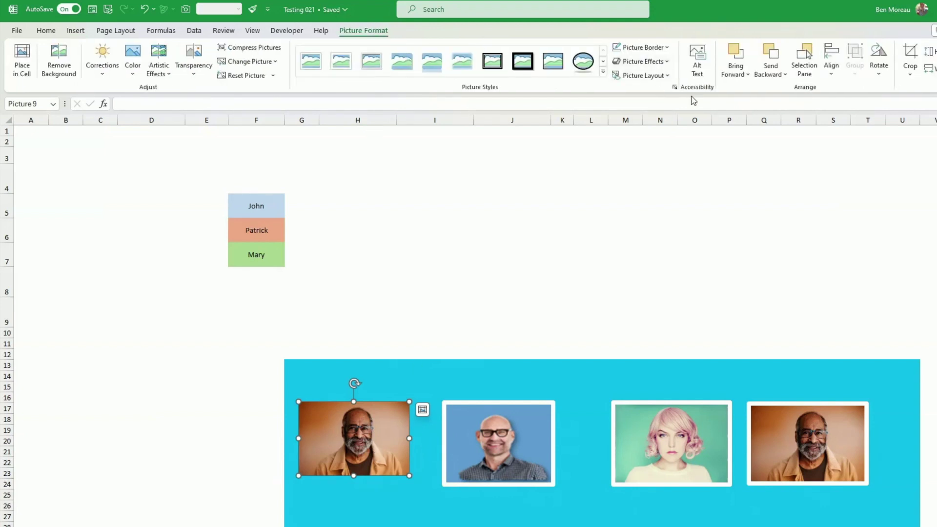
pyautogui.click(661, 47)
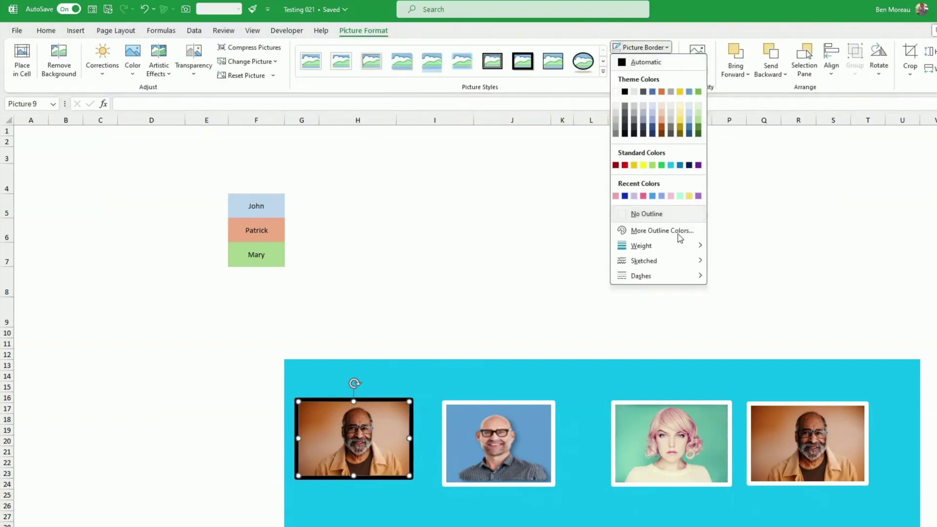
pyautogui.moveTo(675, 251)
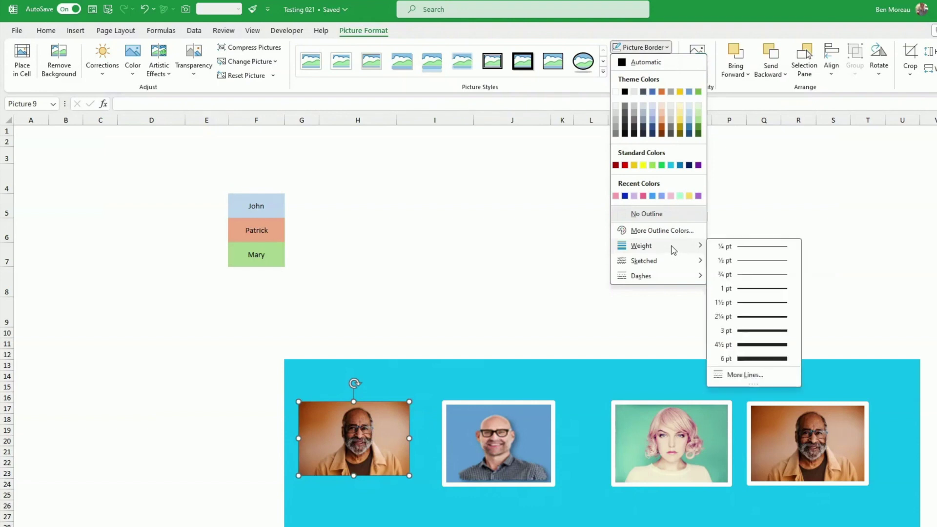
pyautogui.click(747, 359)
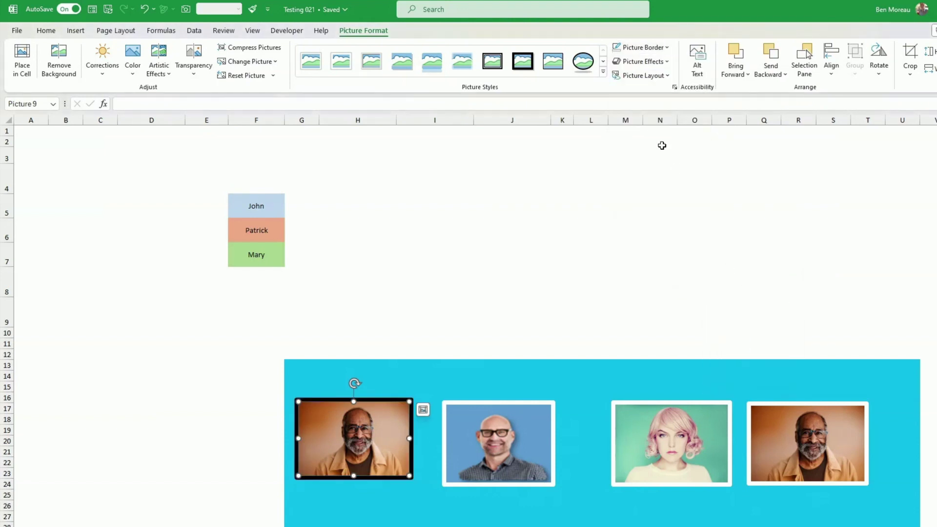
pyautogui.click(667, 48)
pyautogui.click(616, 92)
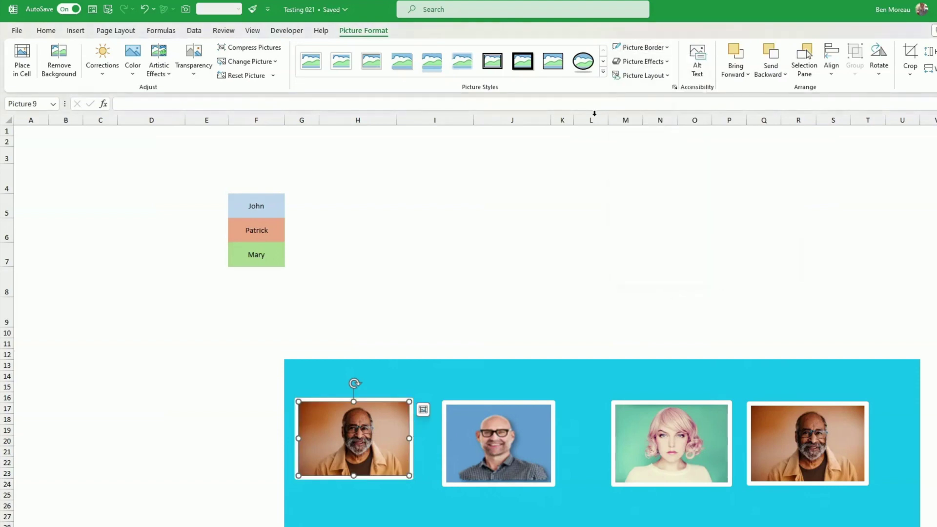
pyautogui.click(507, 246)
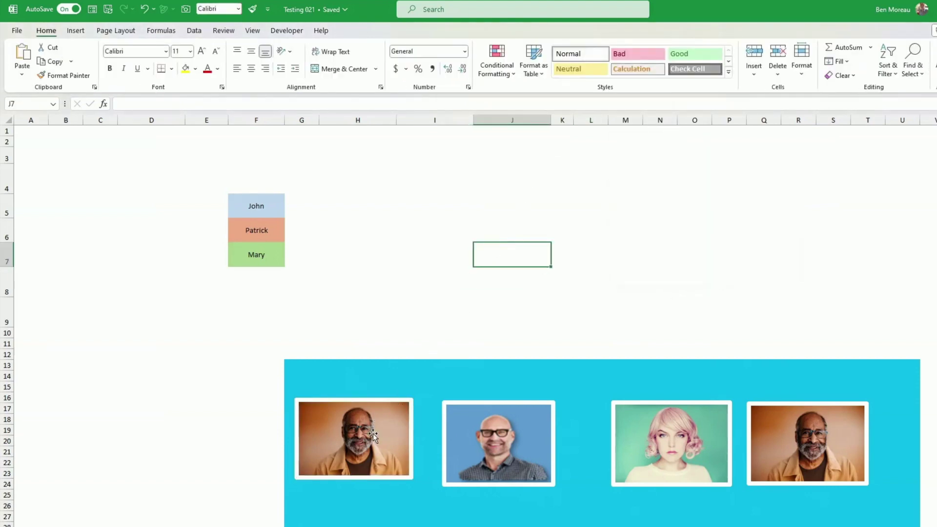
# Move the first portrait off the blue area onto the blank cells around columns C to E, and shift the pink-haired woman's portrait slightly left.
pyautogui.moveTo(372, 435); pyautogui.dragTo(381, 442)
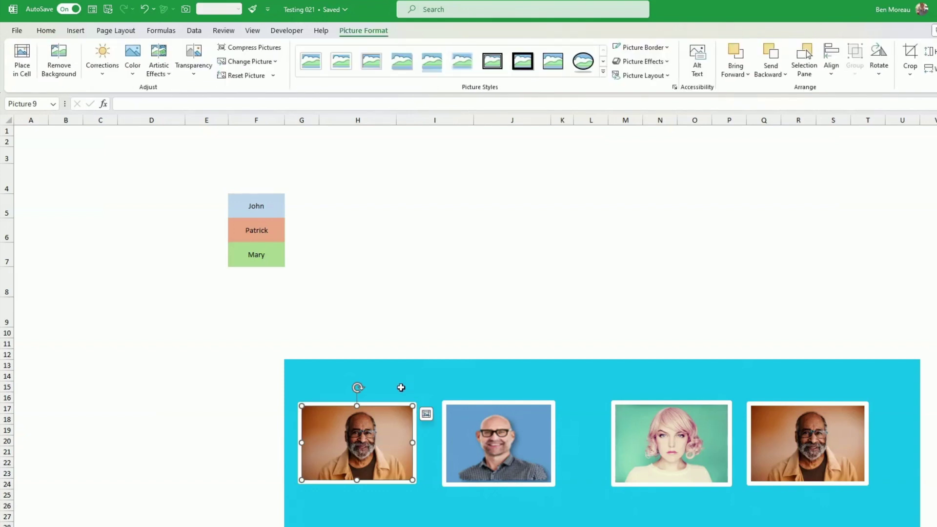
pyautogui.click(393, 343)
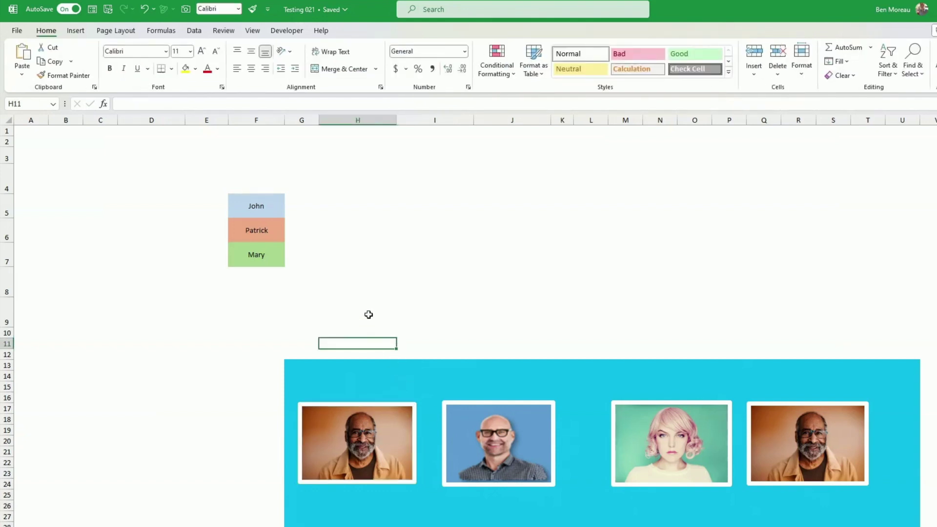
pyautogui.click(357, 470)
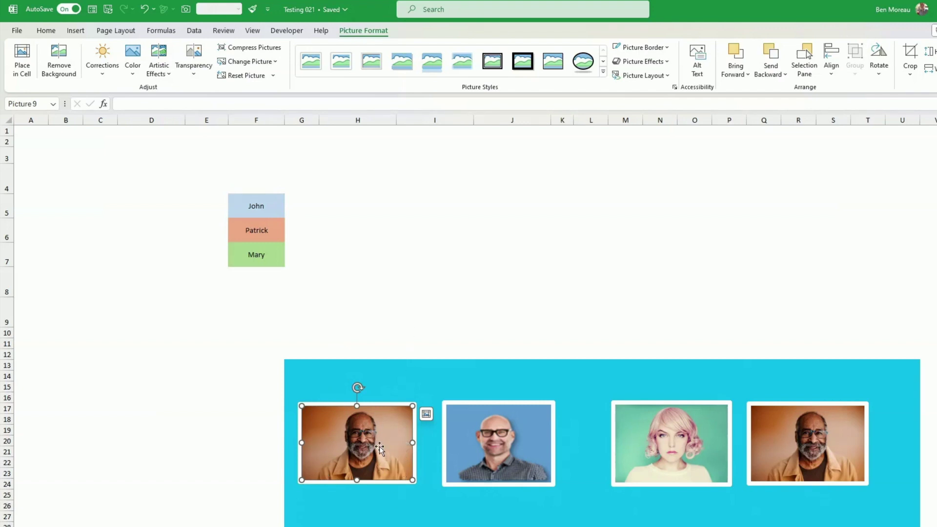
pyautogui.moveTo(379, 448); pyautogui.dragTo(201, 456)
pyautogui.click(307, 482)
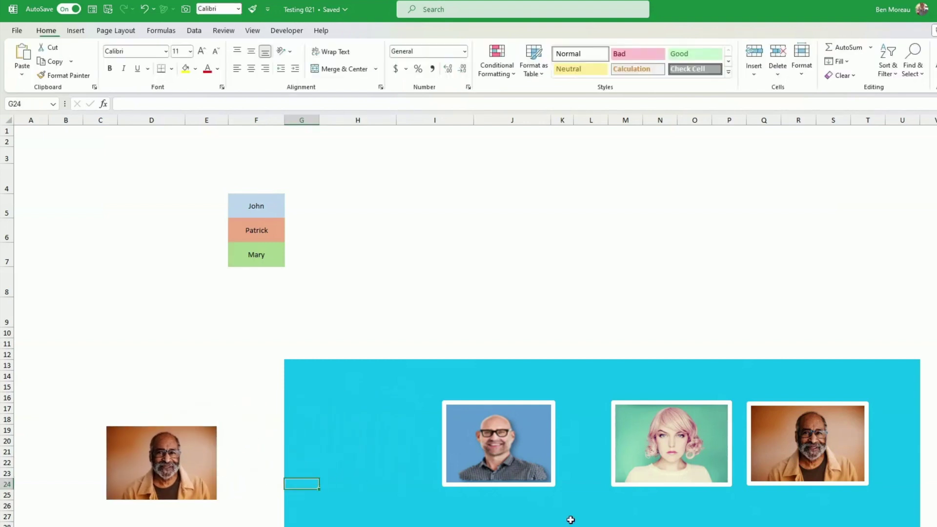
pyautogui.moveTo(681, 458); pyautogui.dragTo(665, 459)
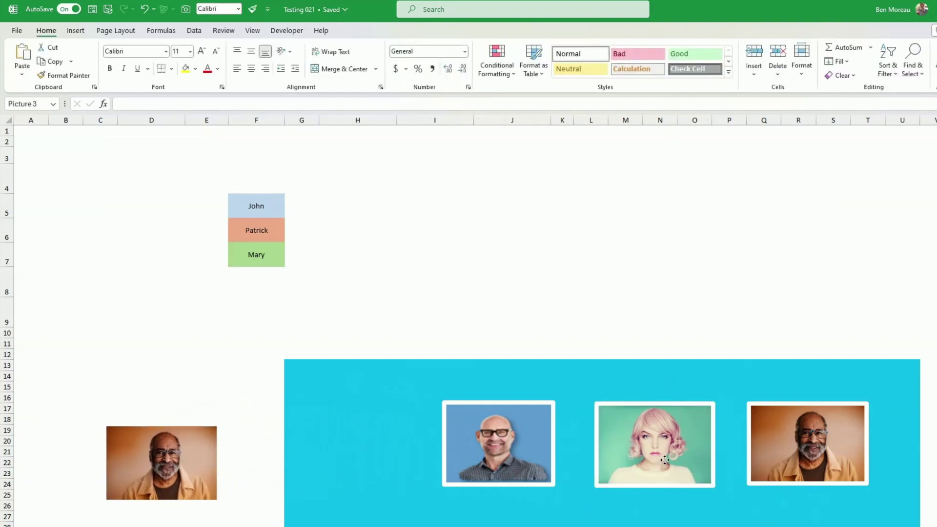
# Copy the portrait of the bald man with glasses and paste it as a picture in cell G5.
pyautogui.click(512, 443)
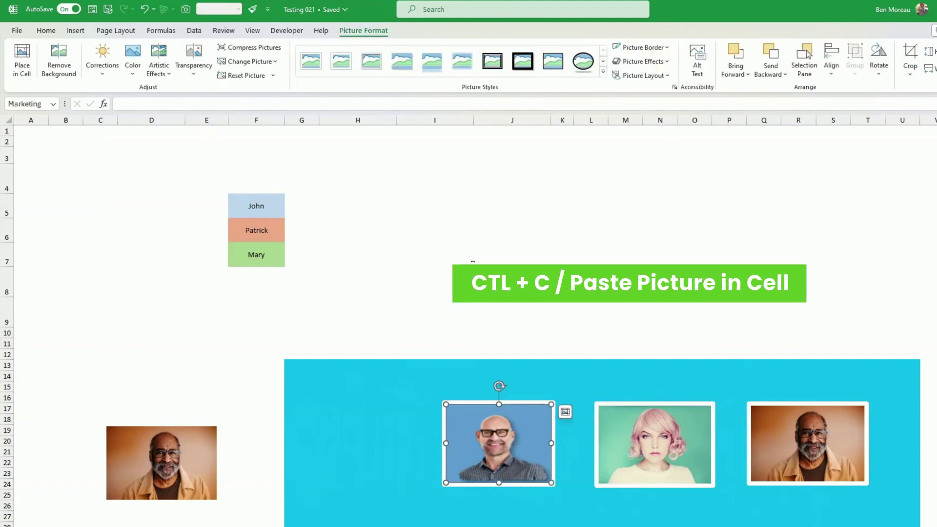
pyautogui.click(300, 205)
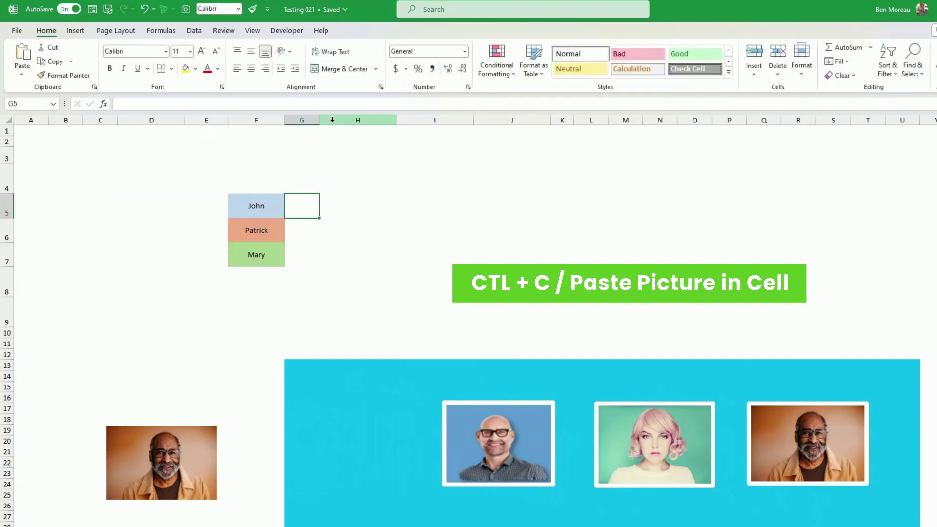
pyautogui.rightClick(306, 207)
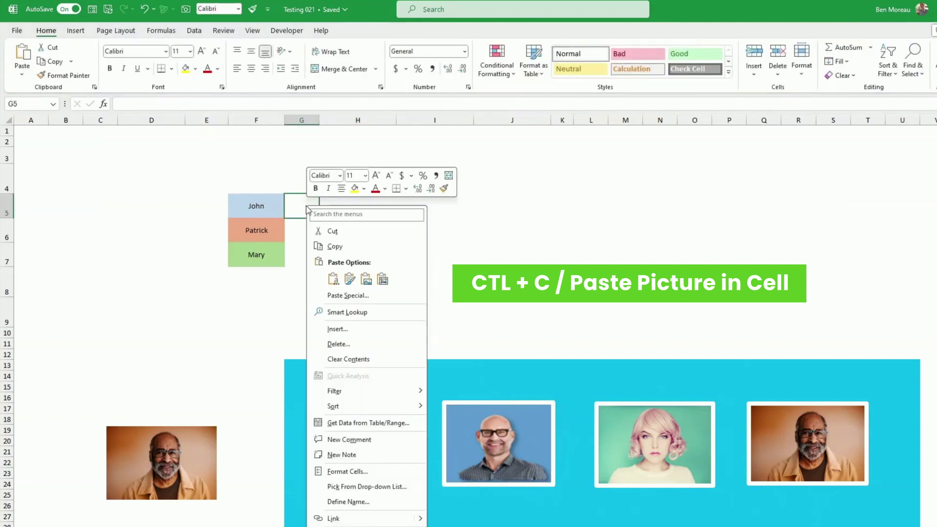
pyautogui.click(383, 279)
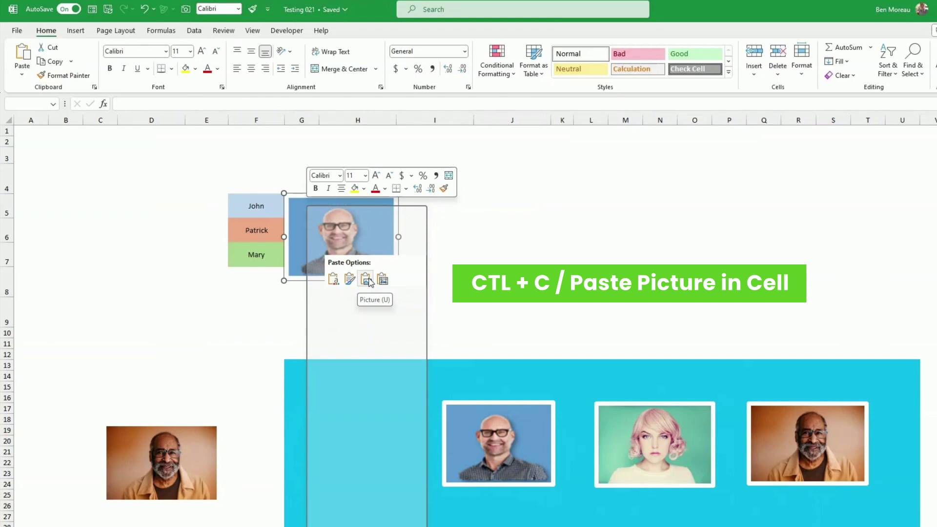
pyautogui.click(382, 279)
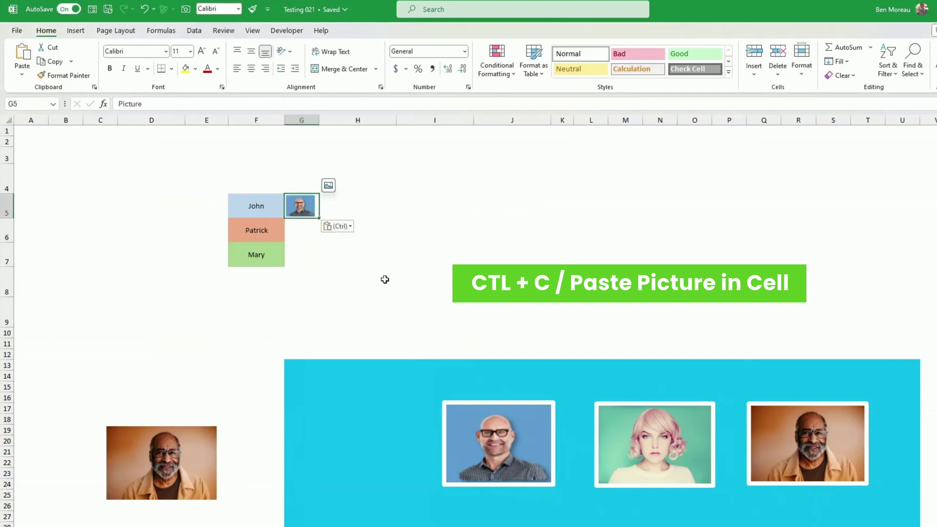
pyautogui.click(301, 235)
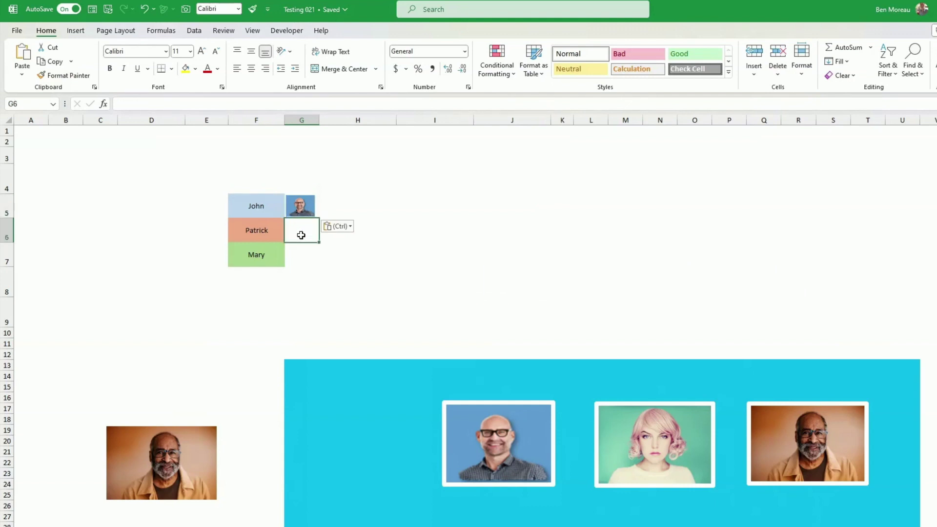
pyautogui.click(75, 33)
pyautogui.click(143, 77)
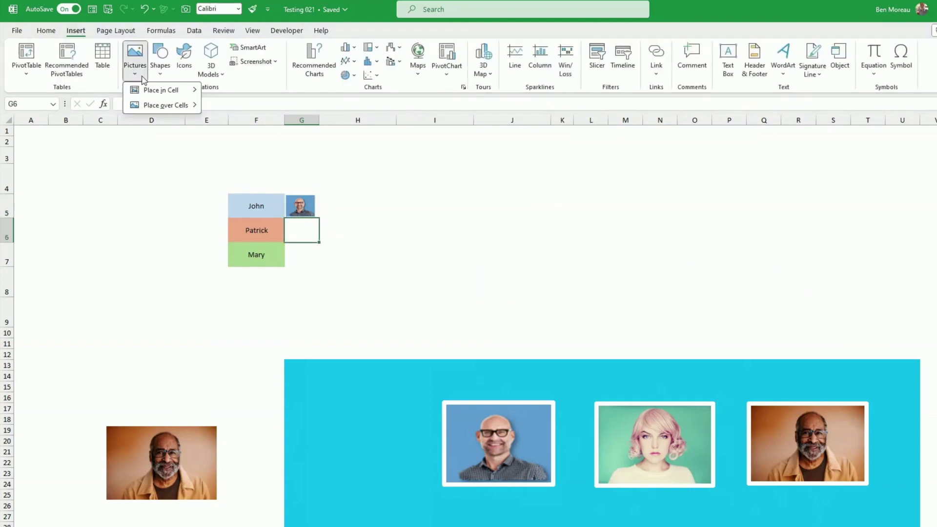
pyautogui.moveTo(150, 92)
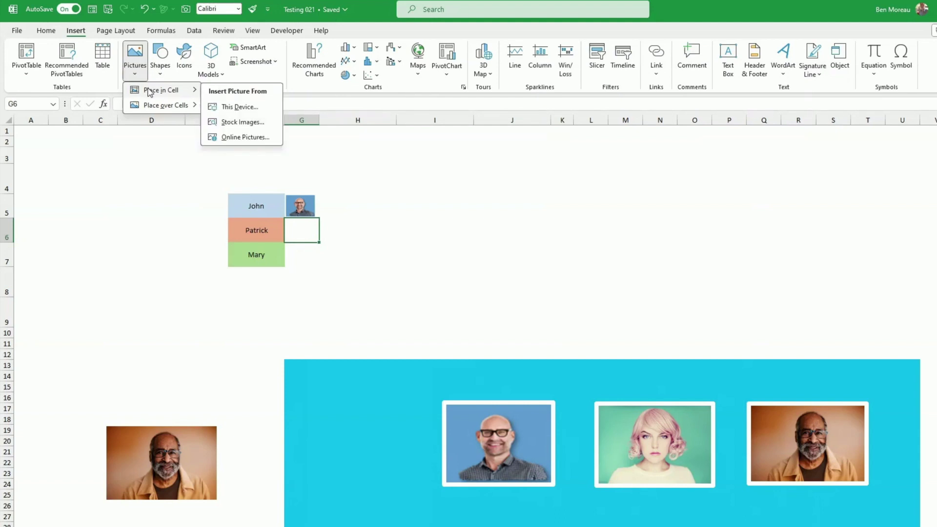
pyautogui.press('Escape')
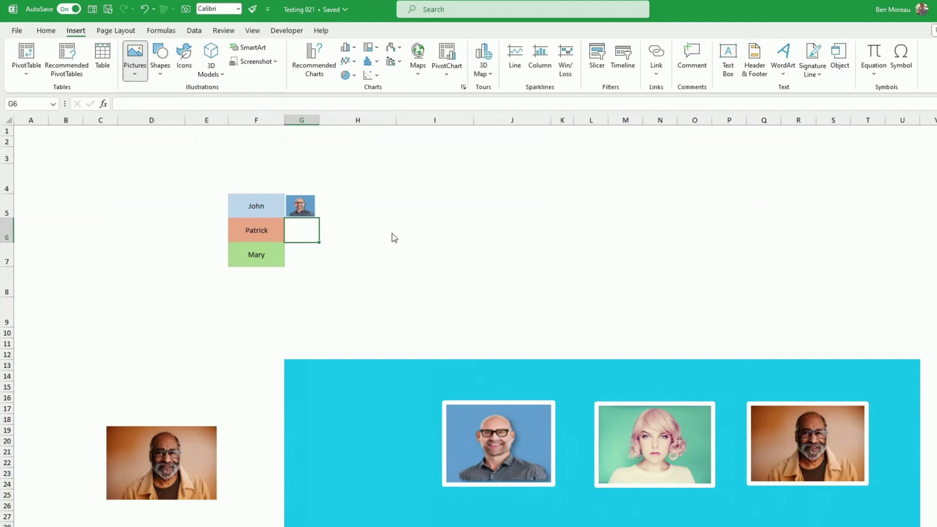
# Copy the bordered portrait of the man on the orange background and paste it as a picture in cell G6.
pyautogui.hotkey('ctrl', 'v')
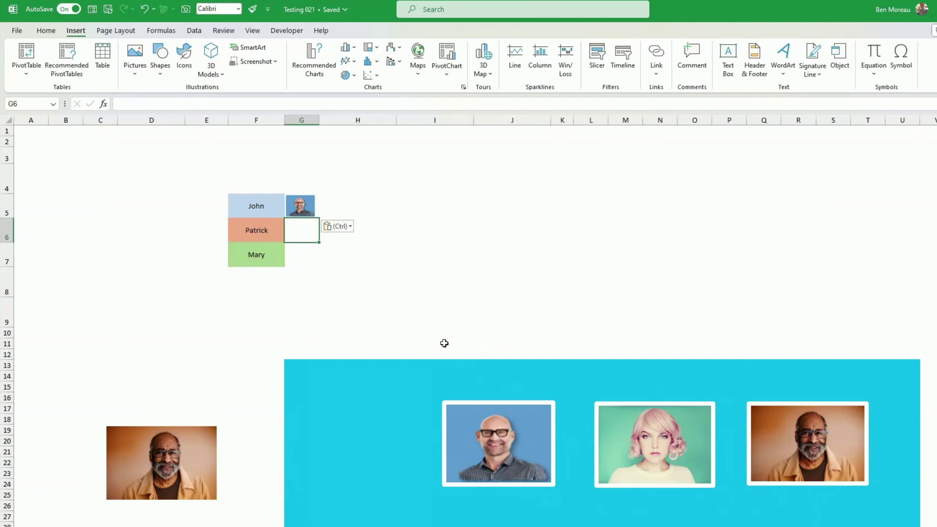
pyautogui.click(293, 205)
pyautogui.click(315, 232)
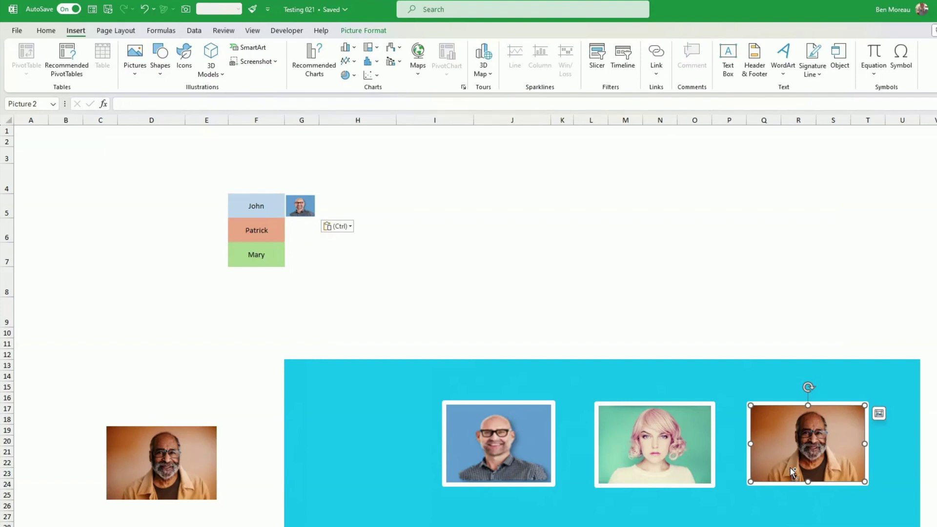
pyautogui.rightClick(306, 234)
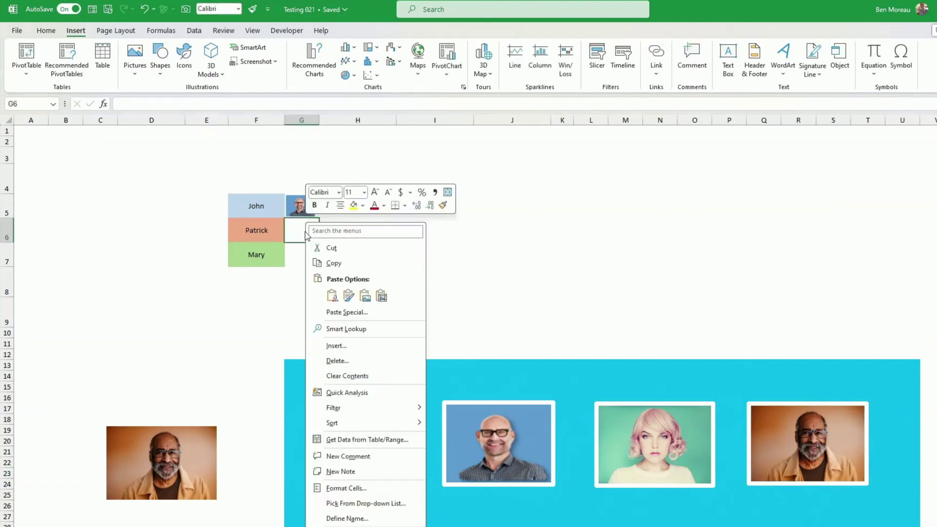
pyautogui.click(381, 296)
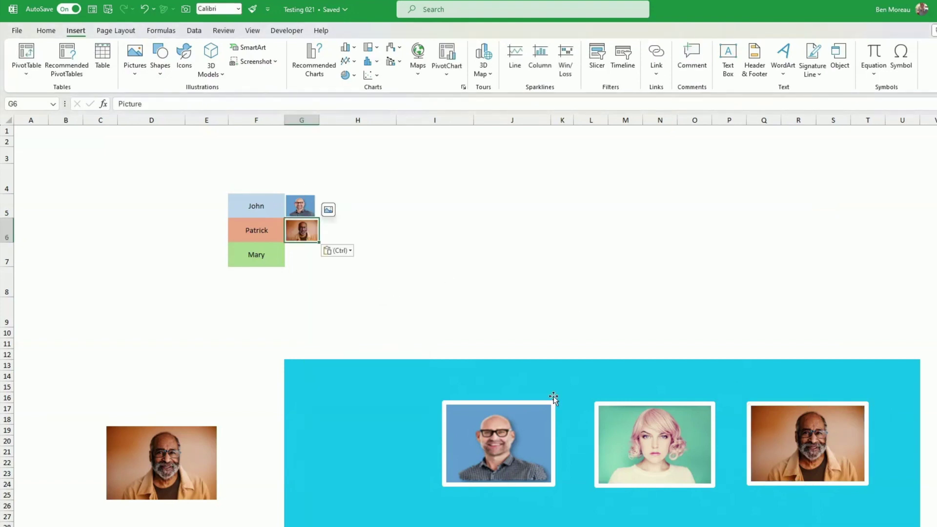
# Copy the pink-haired woman's portrait and paste it as a picture in cell G7.
pyautogui.click(636, 448)
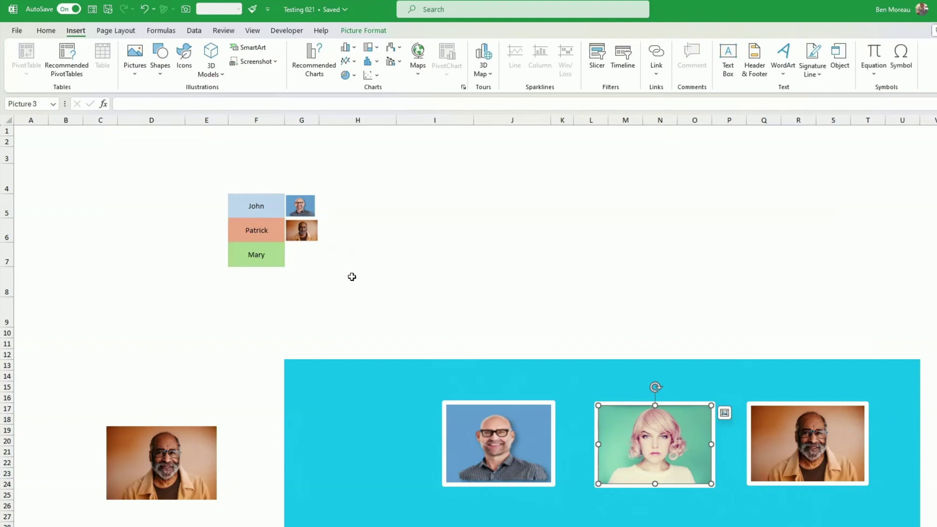
pyautogui.rightClick(296, 256)
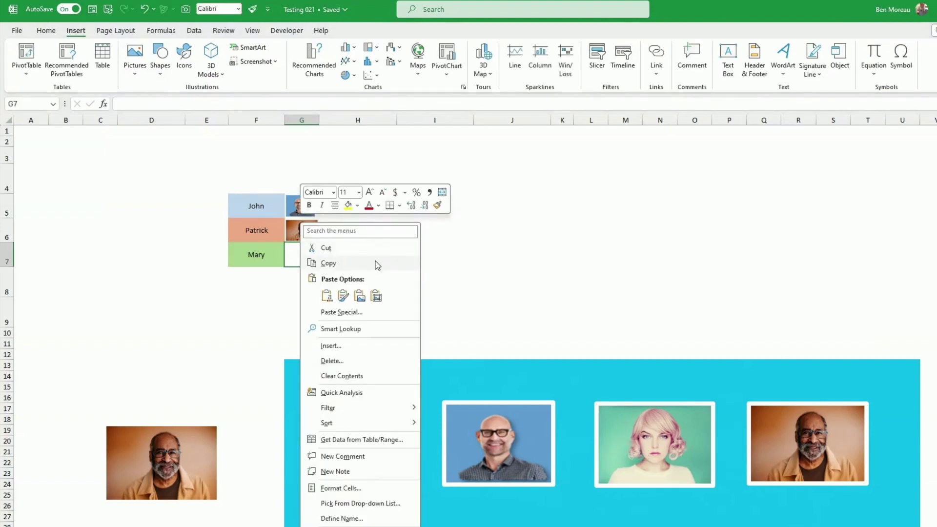
pyautogui.click(379, 298)
pyautogui.click(354, 239)
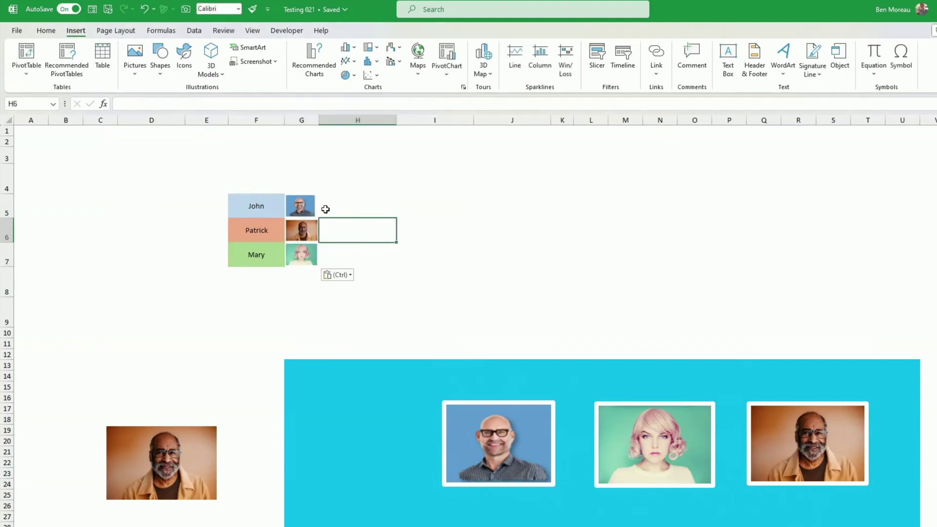
# Increase the height of rows 5 to 7 equally to give the portraits in G5:G7 more room.
pyautogui.click(307, 211)
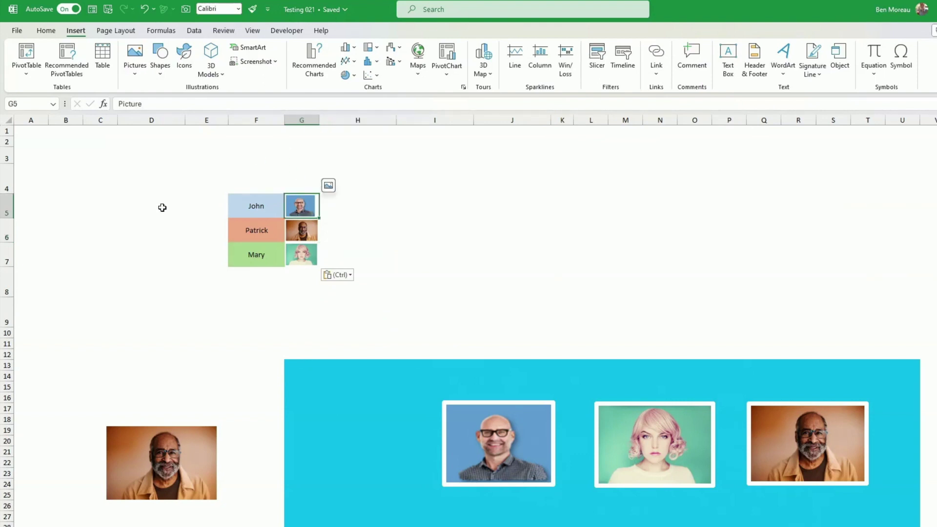
pyautogui.moveTo(7, 207); pyautogui.dragTo(10, 275)
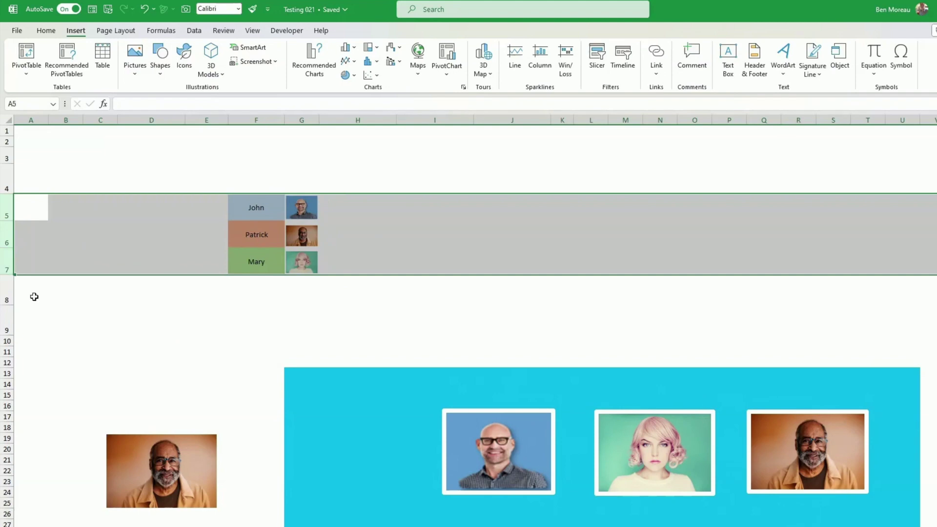
pyautogui.click(81, 329)
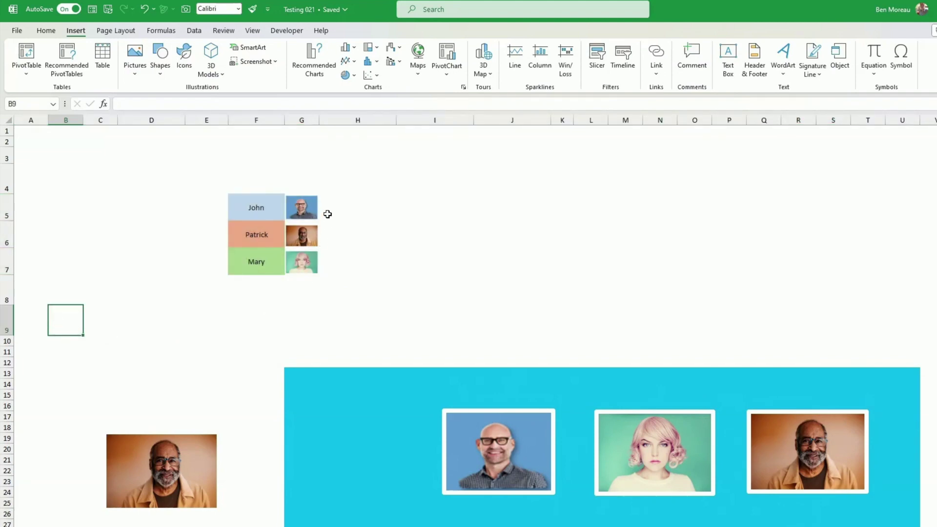
pyautogui.moveTo(309, 201); pyautogui.dragTo(301, 262)
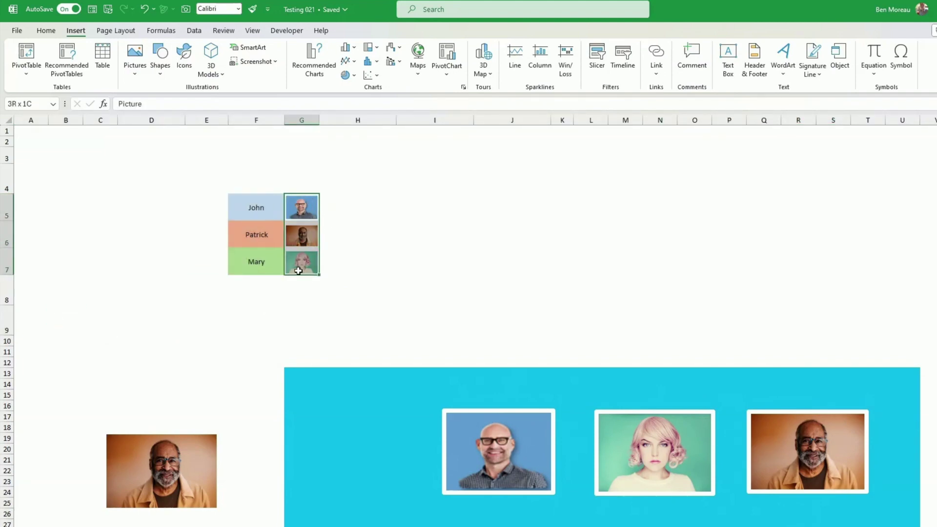
pyautogui.click(397, 284)
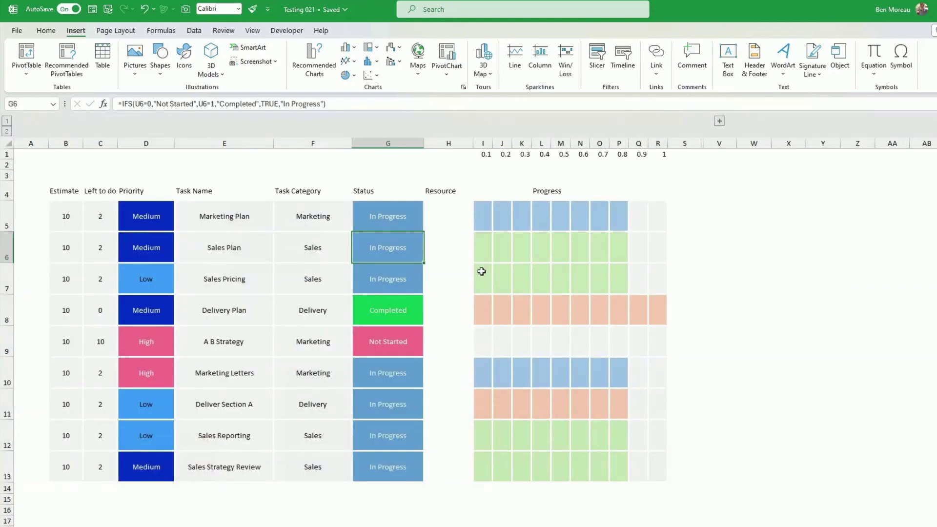
# Give the portrait cell G5 a defined name matching the first name listed in F5.
pyautogui.moveTo(460, 226); pyautogui.dragTo(435, 457)
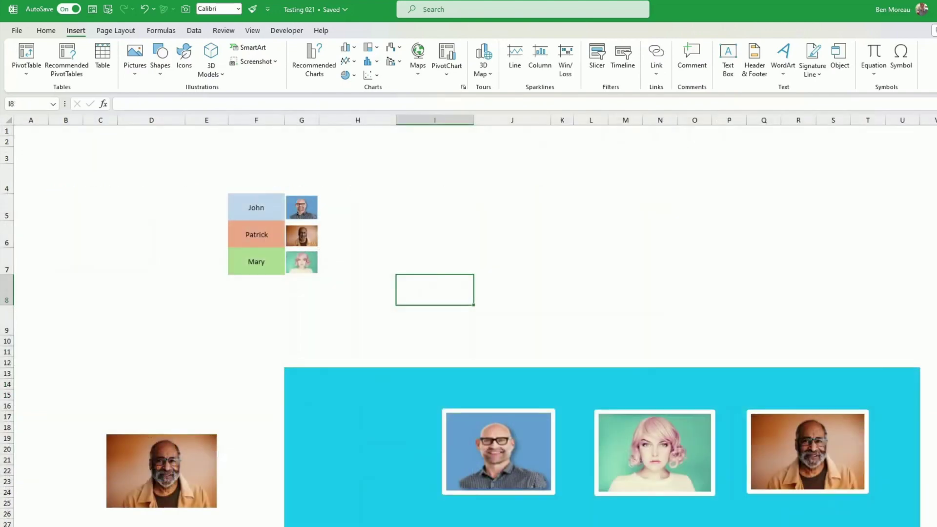
pyautogui.click(299, 212)
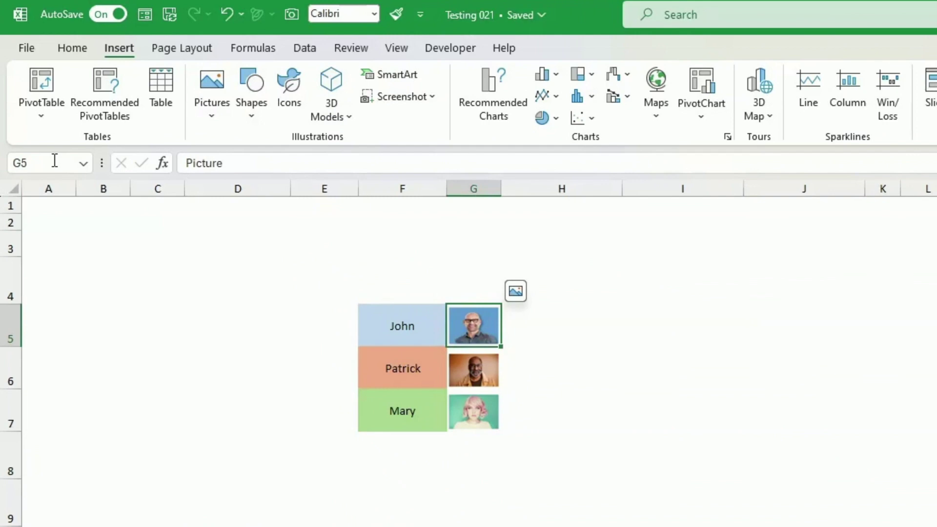
pyautogui.click(35, 102)
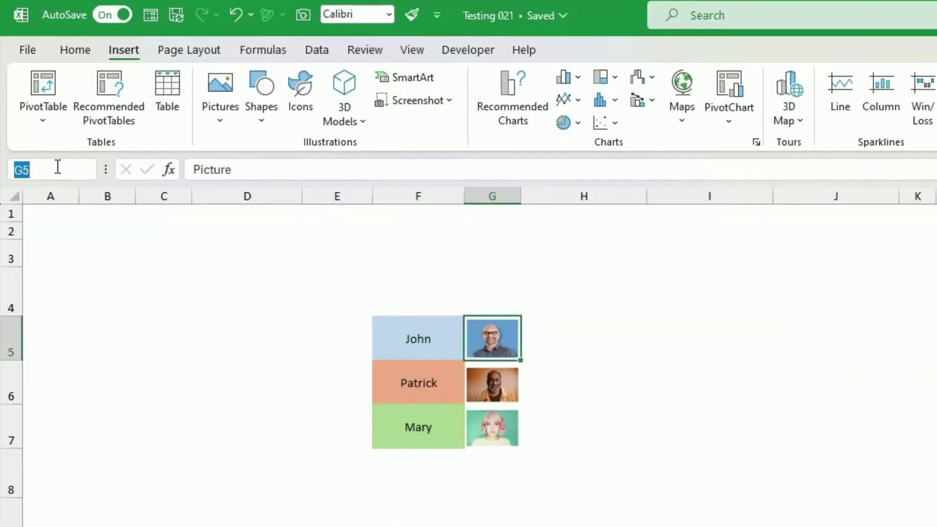
pyautogui.write('John')
pyautogui.press('Return')
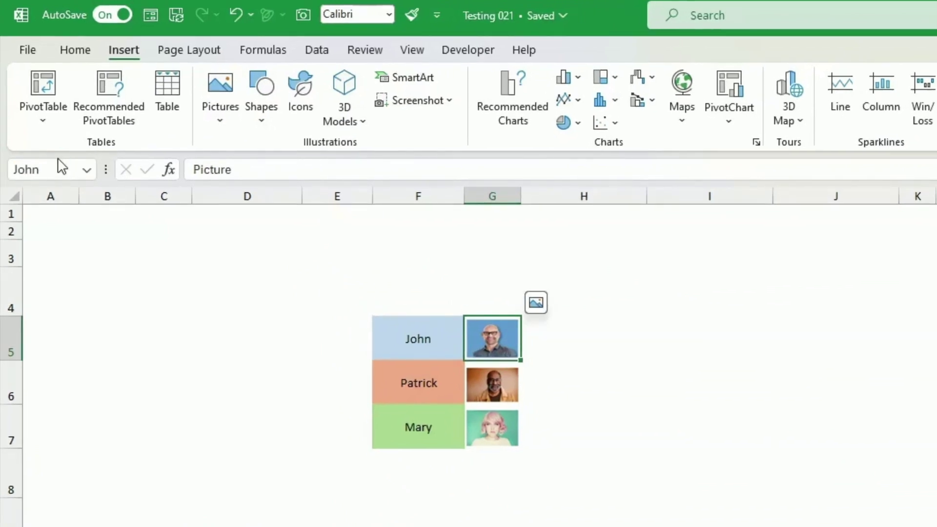
pyautogui.press('Down')
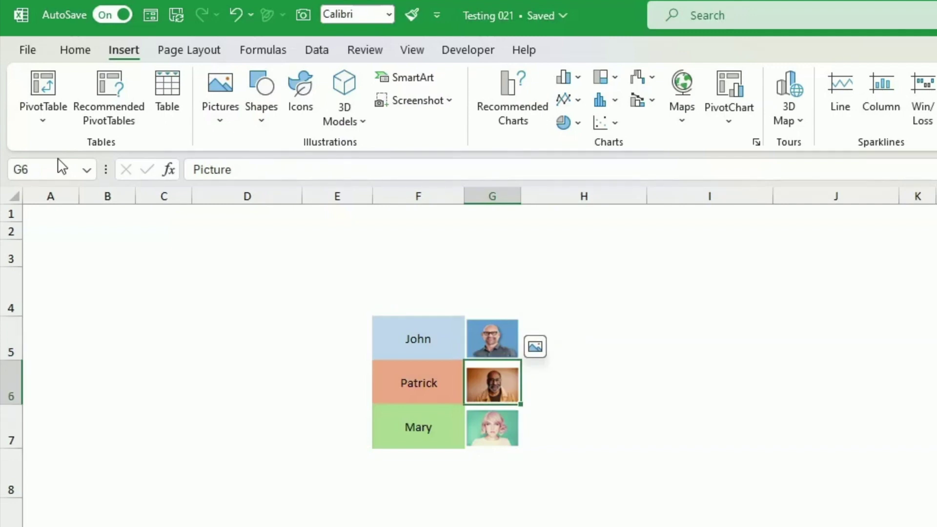
pyautogui.click(493, 343)
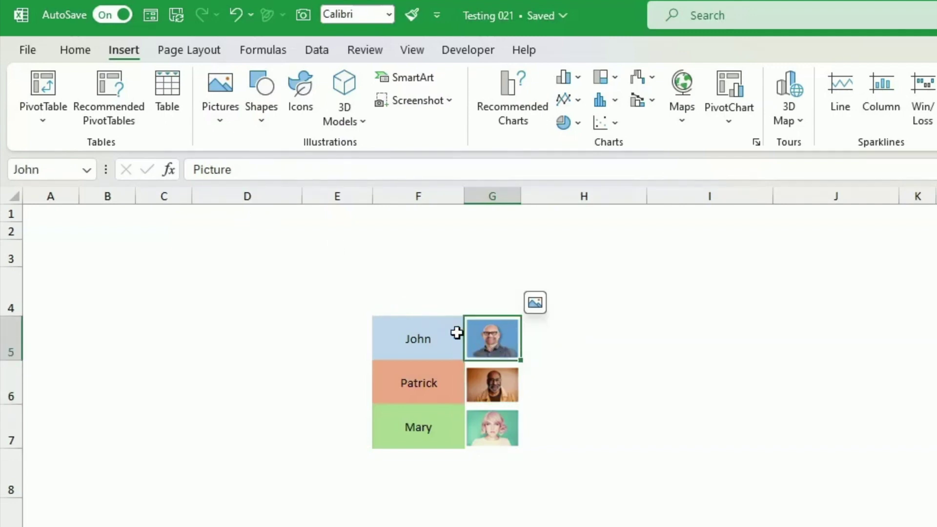
# Give the portrait cell G6 a defined name matching the first name listed in F6.
pyautogui.click(488, 398)
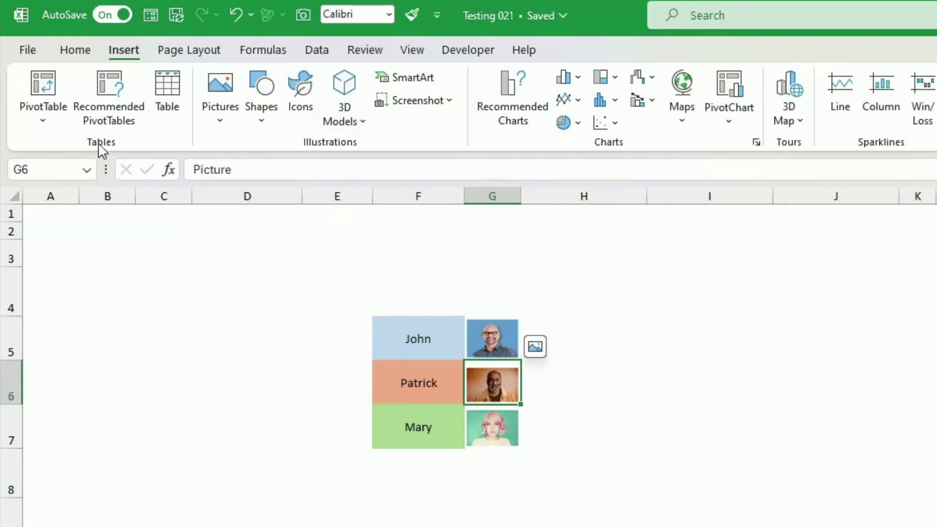
pyautogui.click(52, 166)
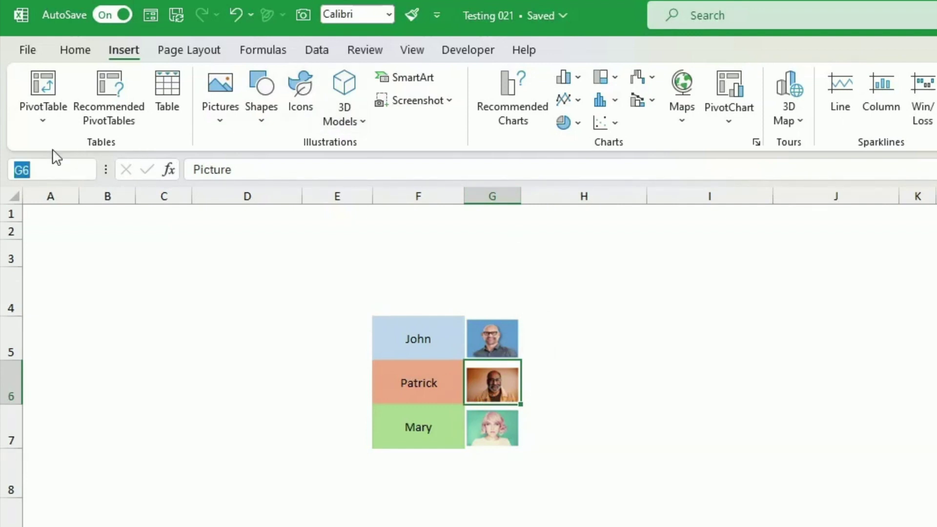
pyautogui.write('Patrick')
pyautogui.press('Return')
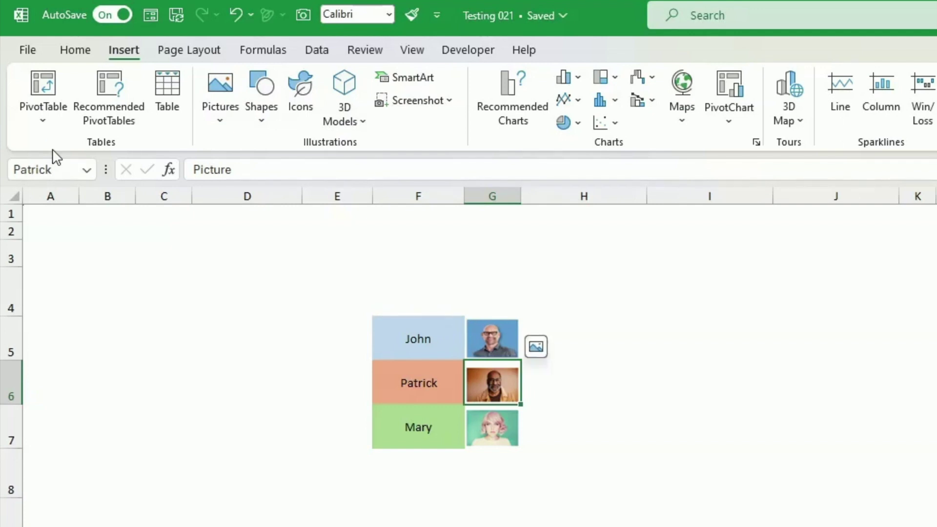
# Give the portrait cell G7 a defined name matching the first name listed in F7, and check the names of G6 and G7.
pyautogui.press('Return')
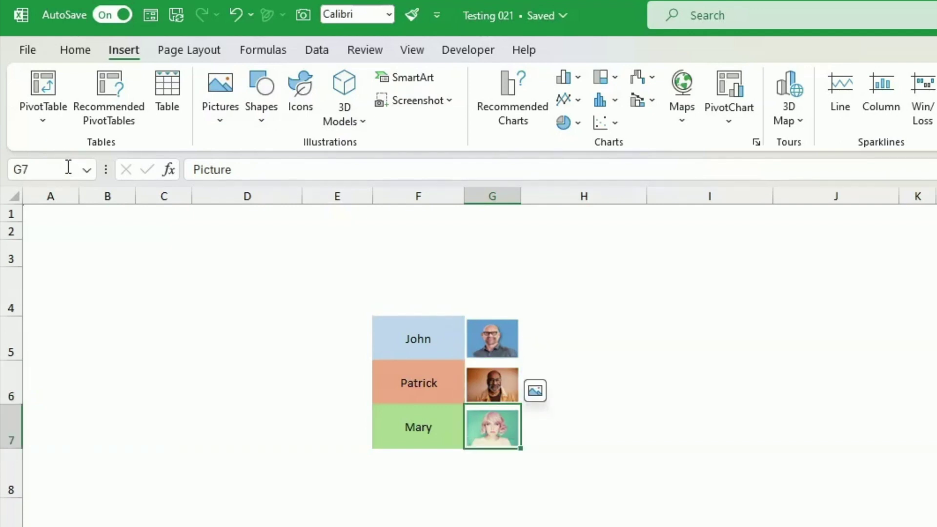
pyautogui.click(69, 167)
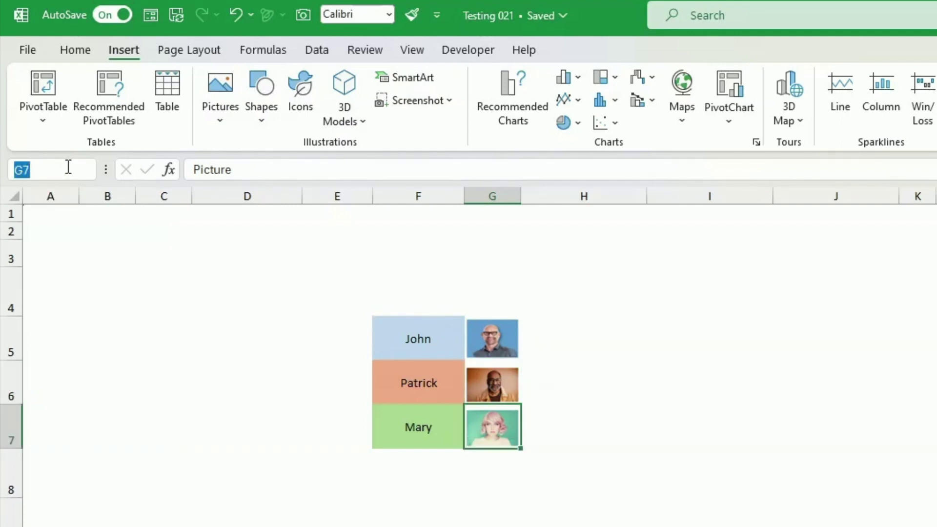
pyautogui.write('Mary')
pyautogui.press('Return')
pyautogui.press('Return')
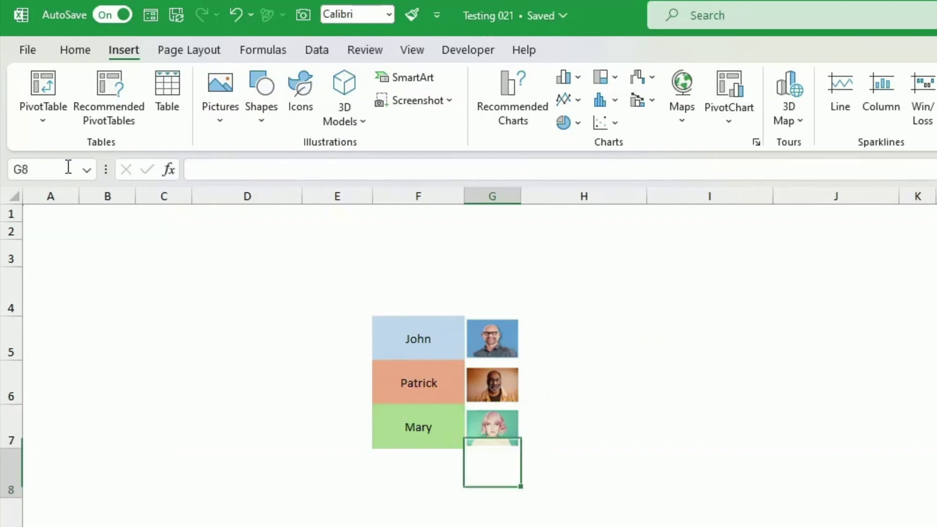
pyautogui.press('Up')
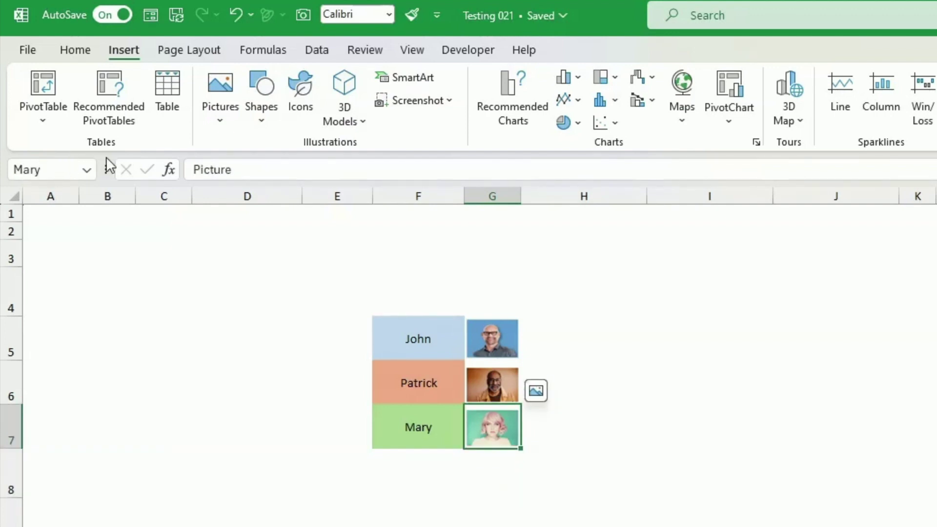
pyautogui.click(484, 396)
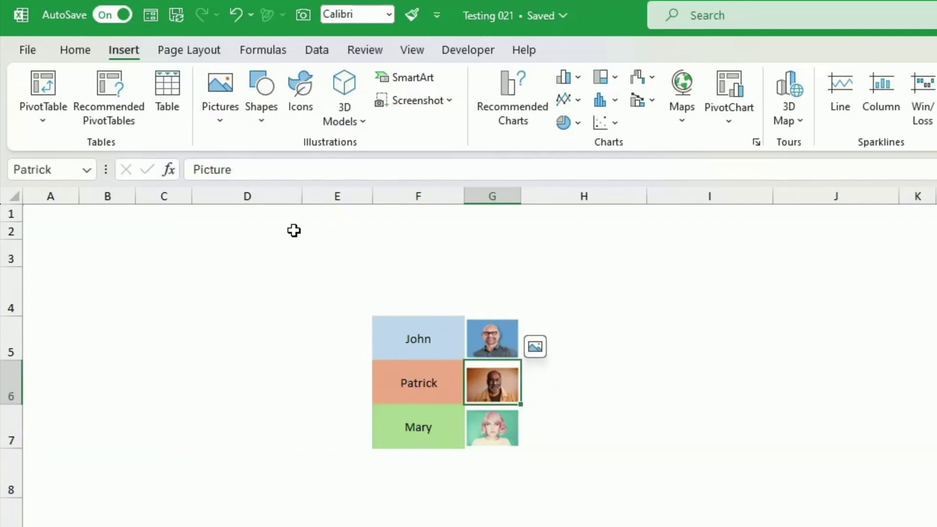
pyautogui.click(486, 422)
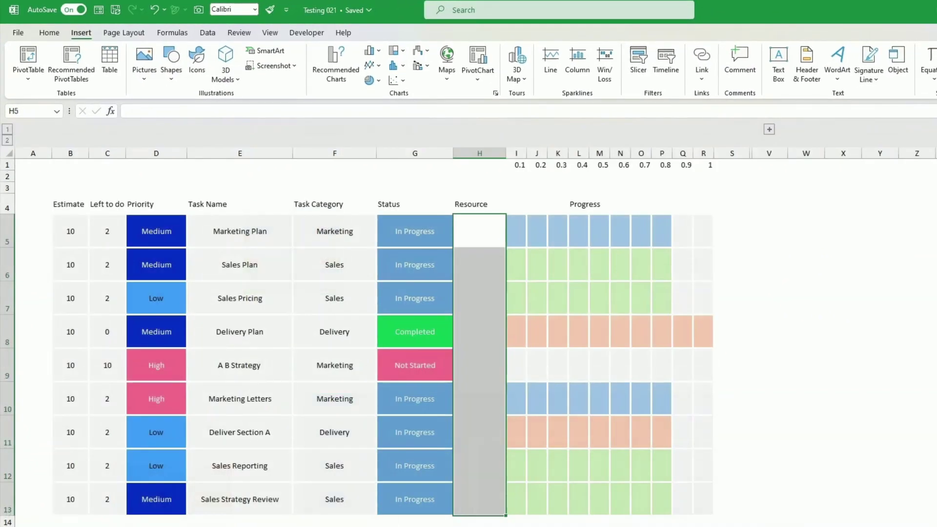
# Enter a formula in H5 that references the defined name of portrait cell G5, and fill it down through H13.
pyautogui.click(471, 239)
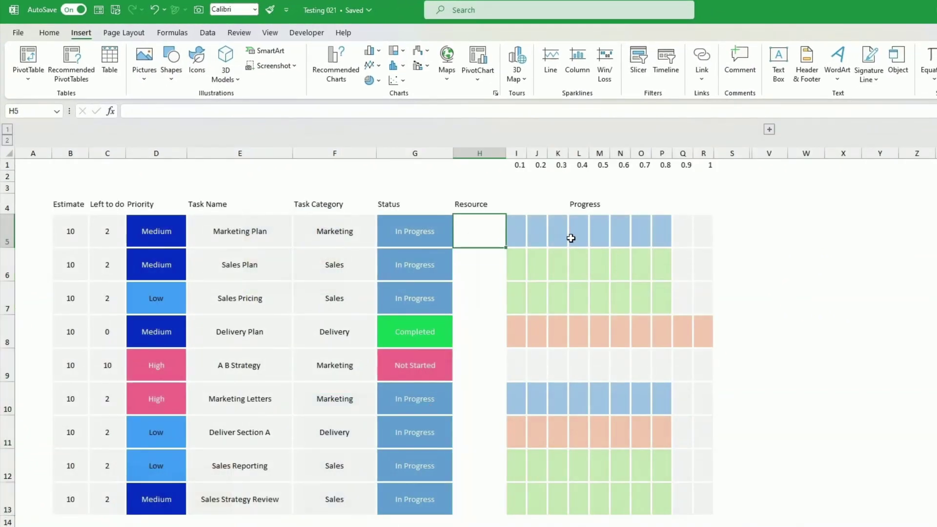
pyautogui.write('=John')
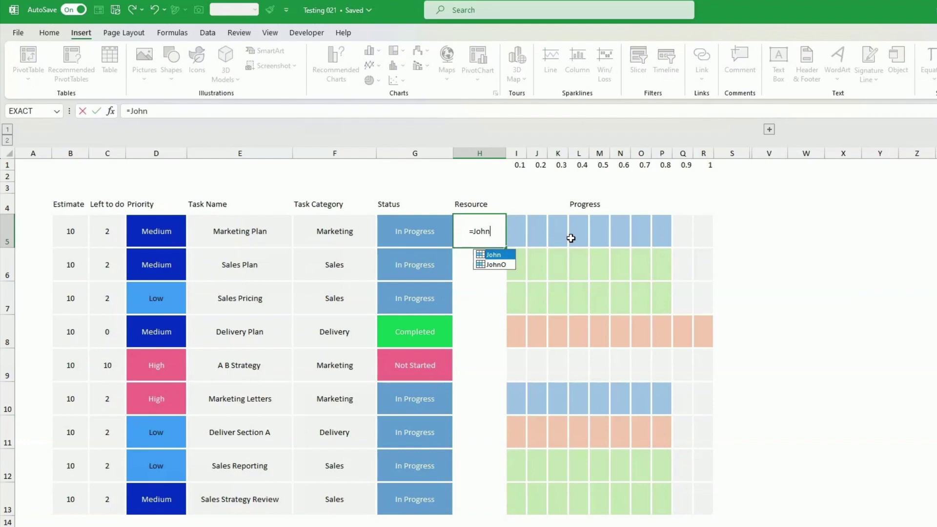
pyautogui.press('Return')
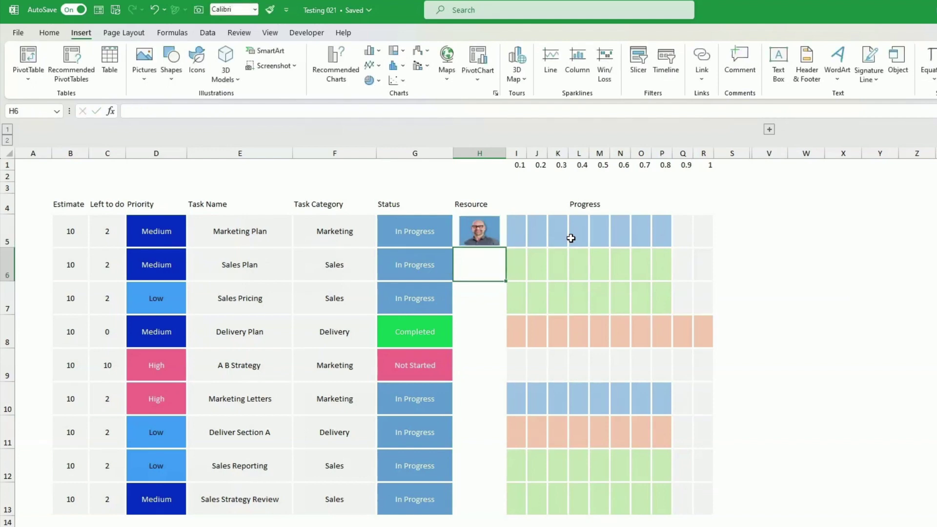
pyautogui.click(473, 235)
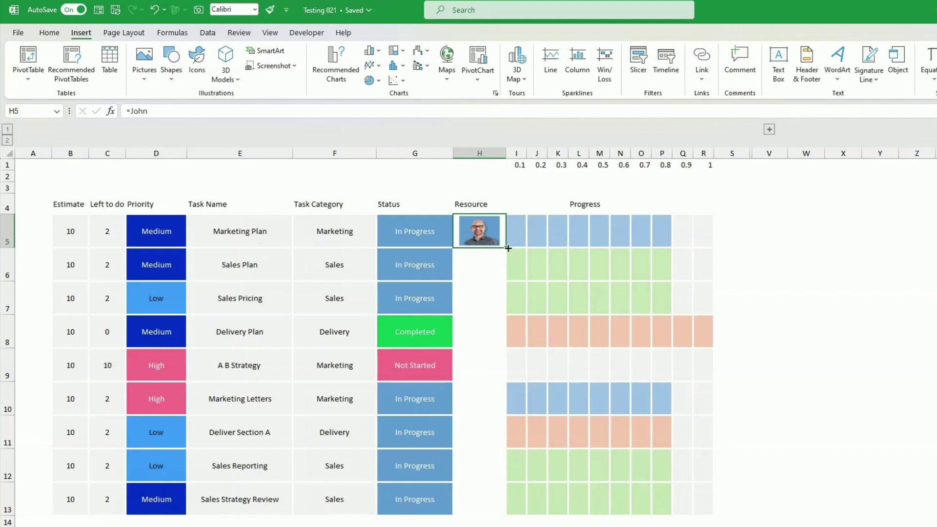
pyautogui.moveTo(508, 248); pyautogui.dragTo(479, 510)
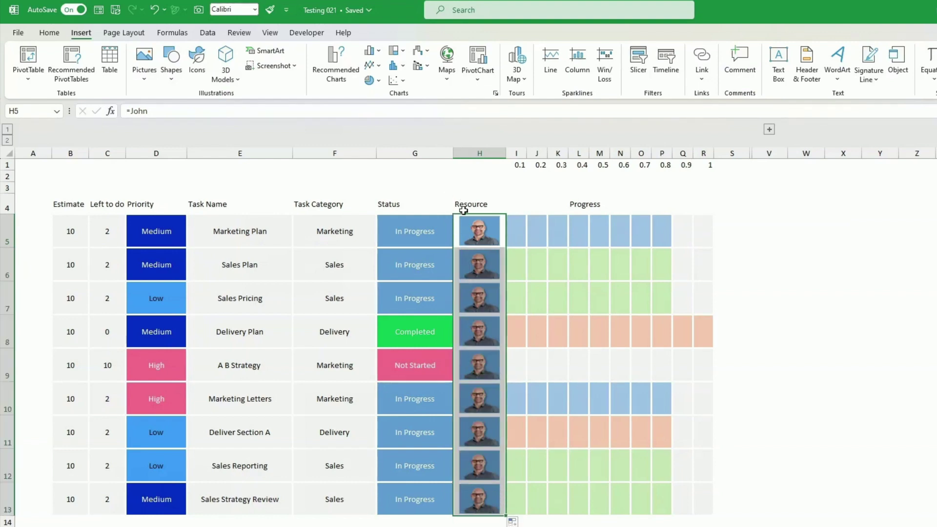
pyautogui.click(517, 525)
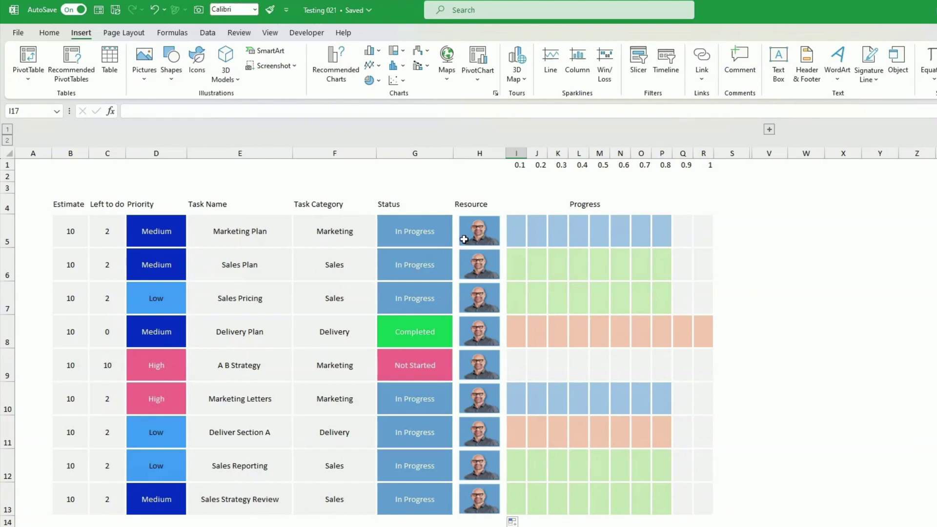
# Clear H6:H7 and enter a formula in H6 that references the defined name of the pink-haired woman's portrait.
pyautogui.moveTo(467, 269); pyautogui.dragTo(471, 296)
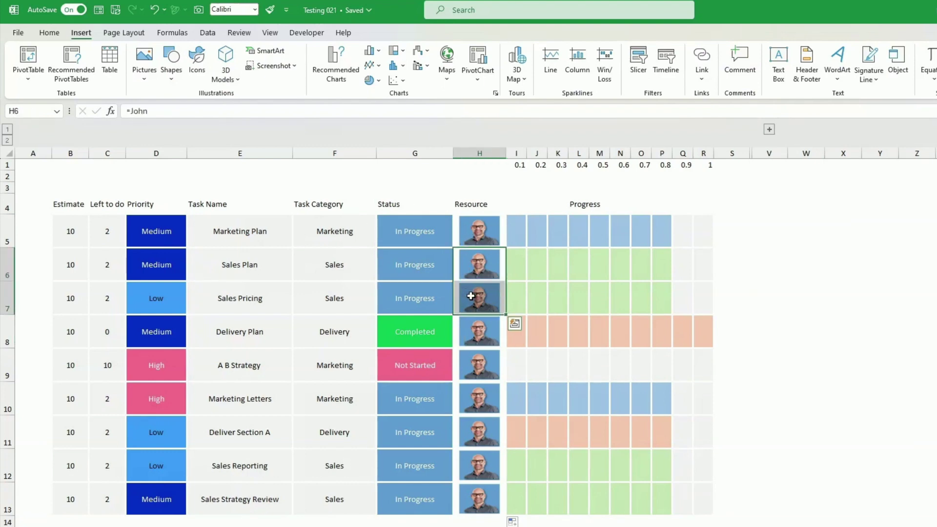
pyautogui.press('Delete')
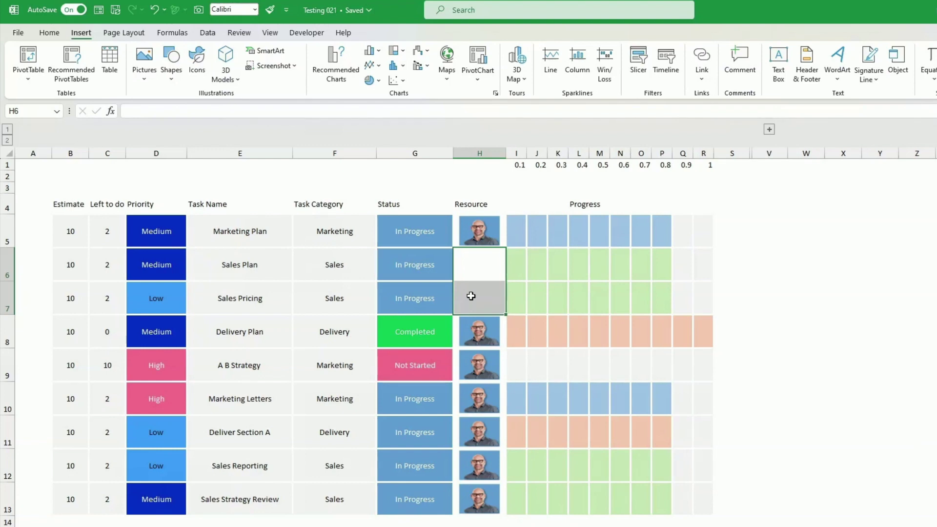
pyautogui.click(492, 308)
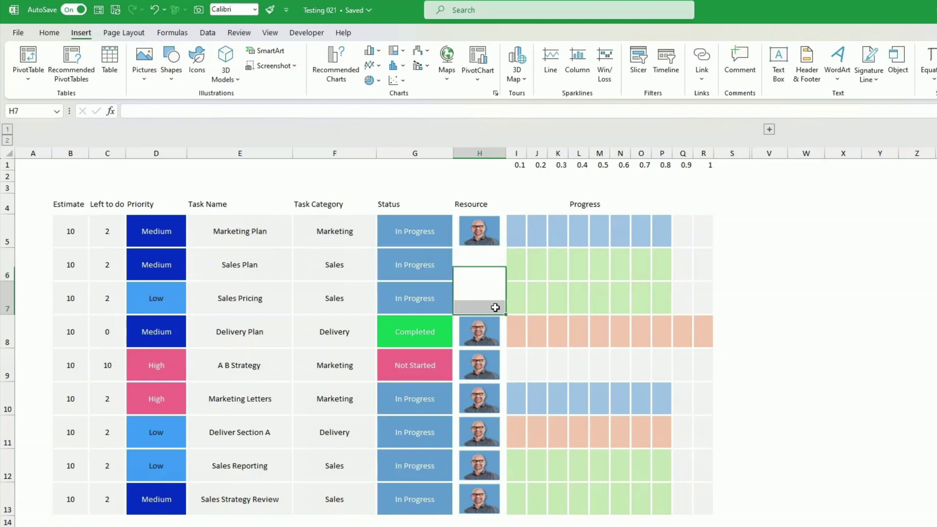
pyautogui.click(481, 229)
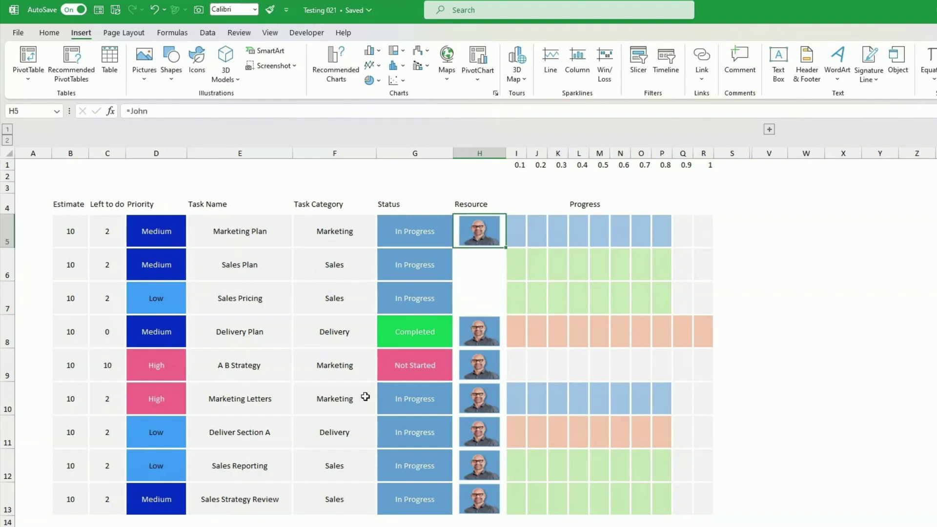
pyautogui.click(483, 258)
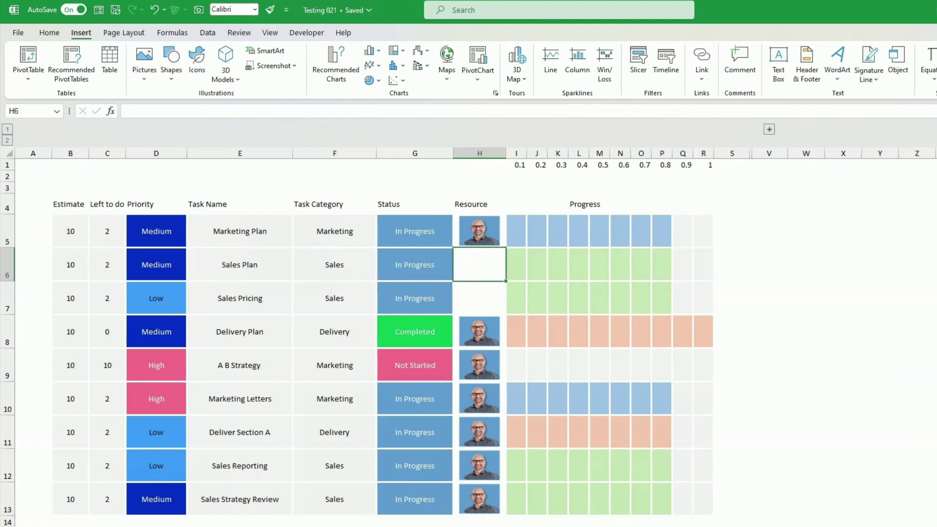
pyautogui.hotkey('ctrl', 'pagedown')
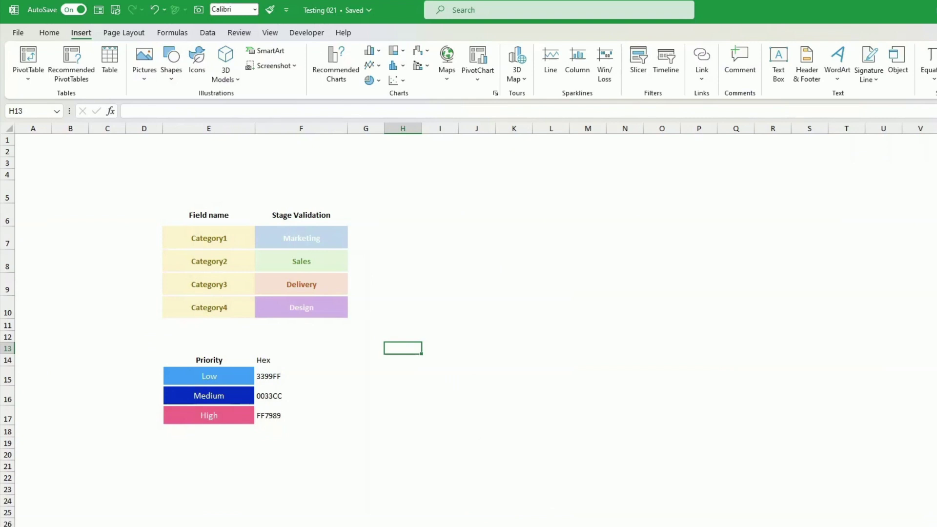
pyautogui.hotkey('ctrl', 'pagedown')
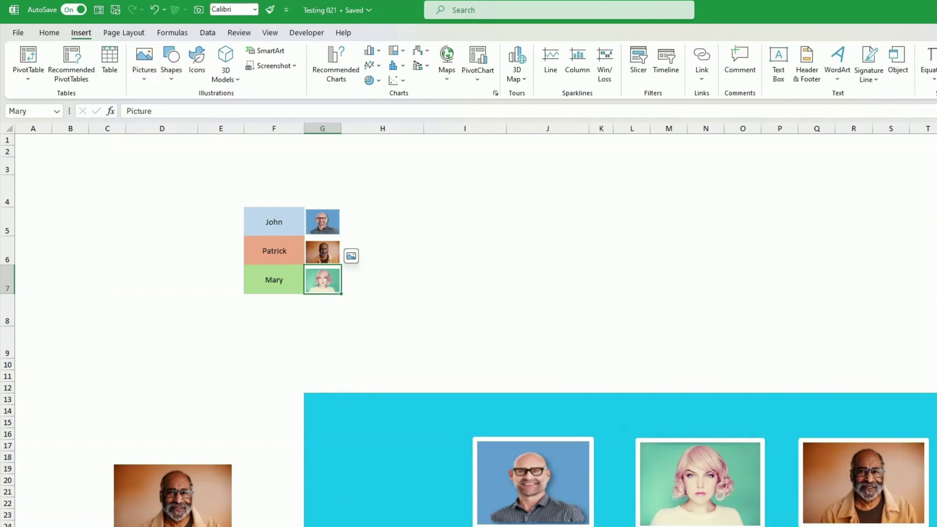
pyautogui.hotkey('ctrl', 'pageup')
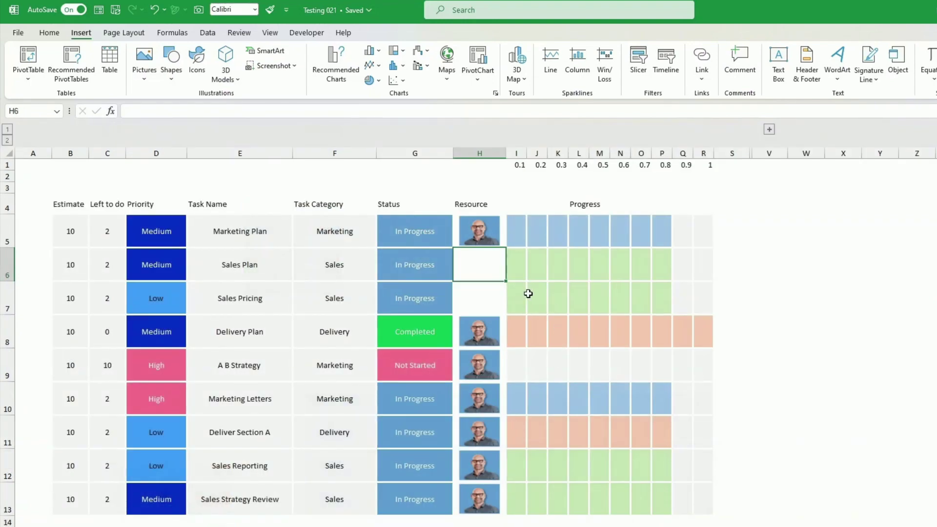
pyautogui.write('=Mary')
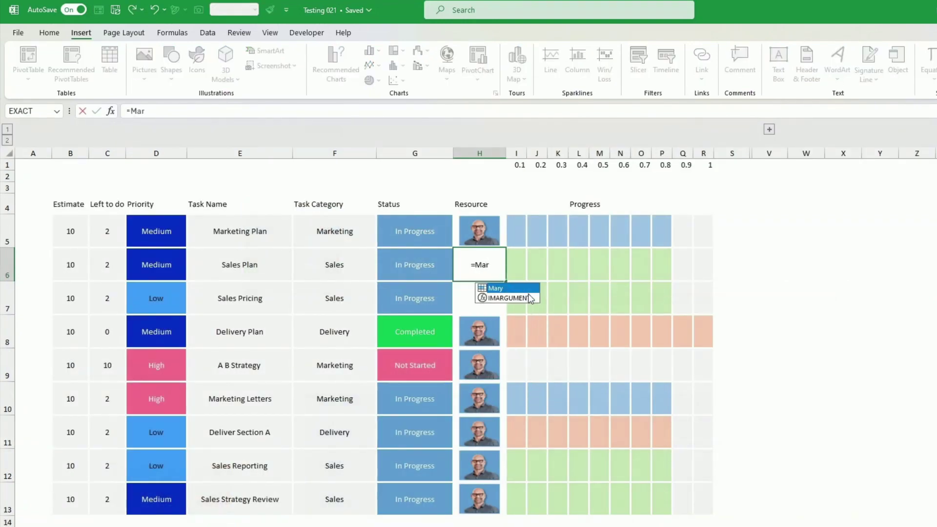
pyautogui.press('Return')
pyautogui.press('Up')
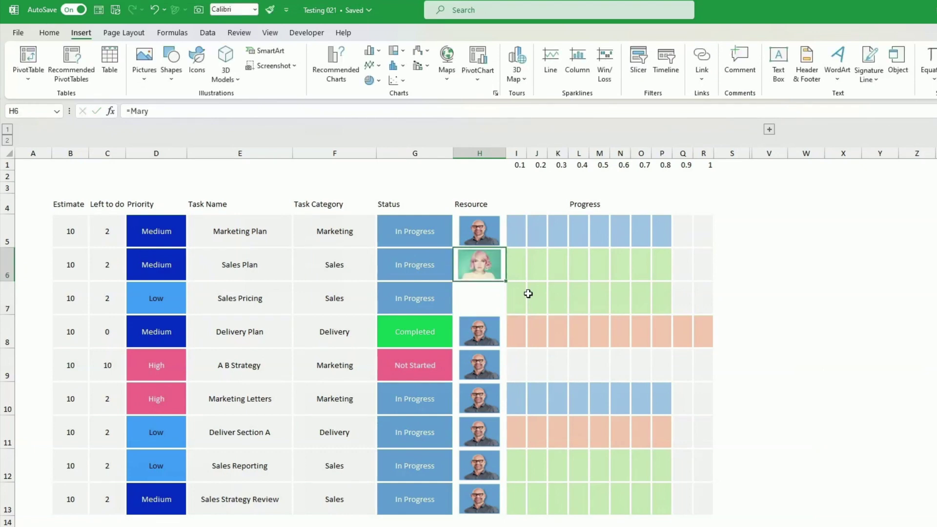
# Copy the portrait formula from H6 to the other Sales tasks in H7, H12 and H13.
pyautogui.hotkey('ctrl', 'c')
pyautogui.click(504, 297)
pyautogui.hotkey('ctrl', 'v')
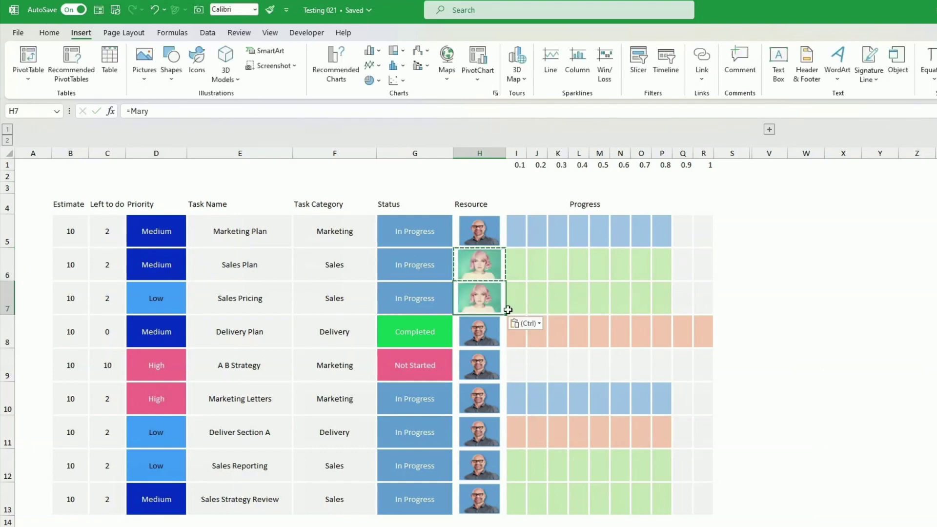
pyautogui.click(483, 472)
pyautogui.hotkey('ctrl', 'v')
pyautogui.click(490, 495)
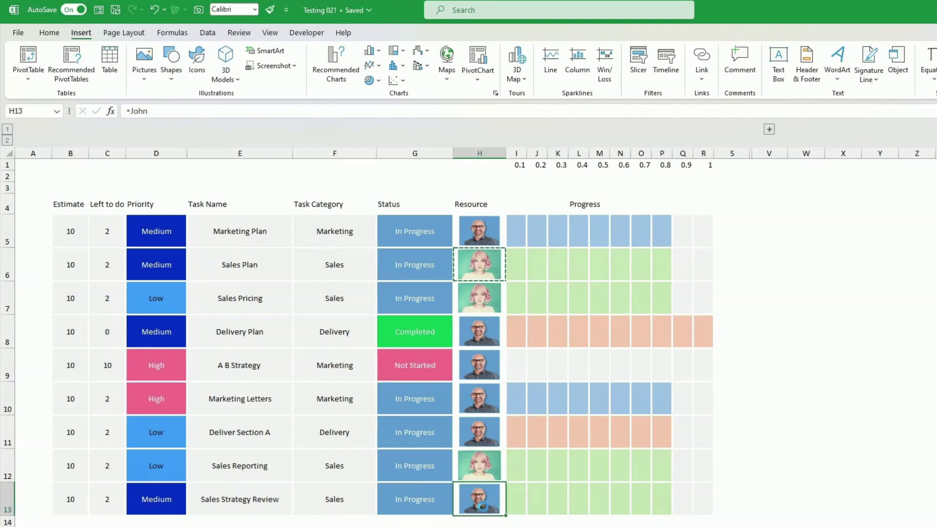
pyautogui.hotkey('ctrl', 'v')
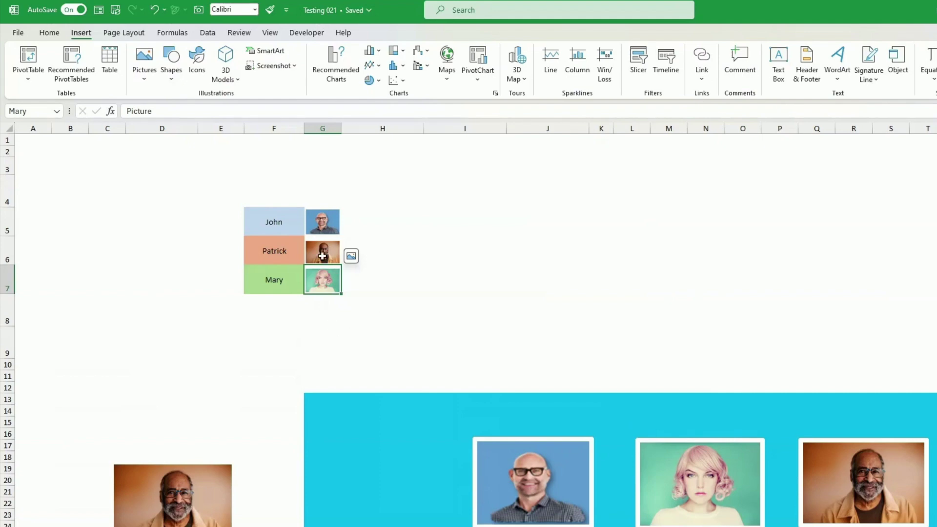
# Replace the formula in H8 with a reference to the defined name of portrait cell G6 for the Delivery Plan task.
pyautogui.click(322, 256)
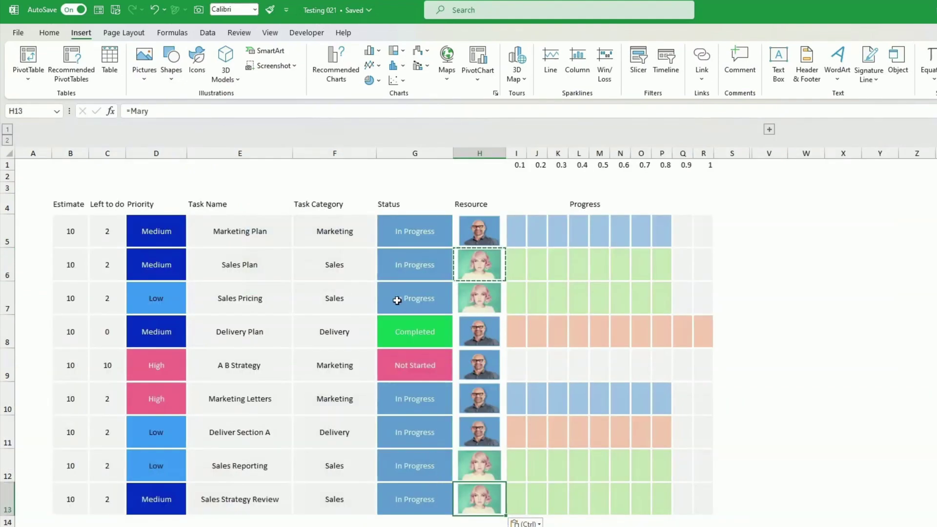
pyautogui.click(473, 334)
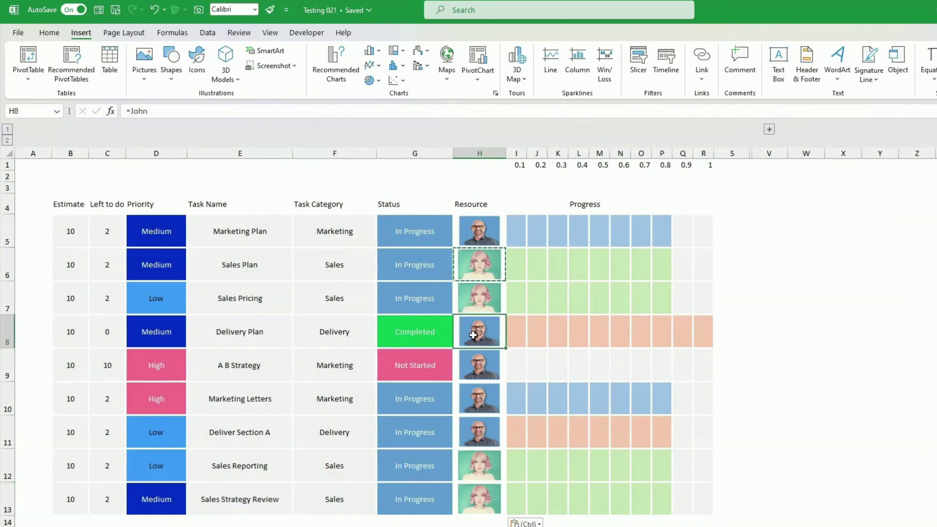
pyautogui.write('=Pa')
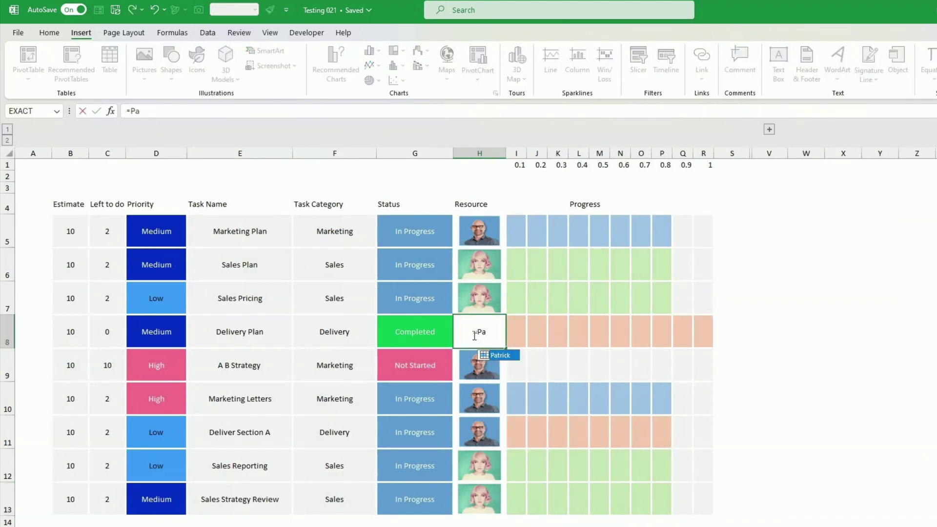
pyautogui.write('trick')
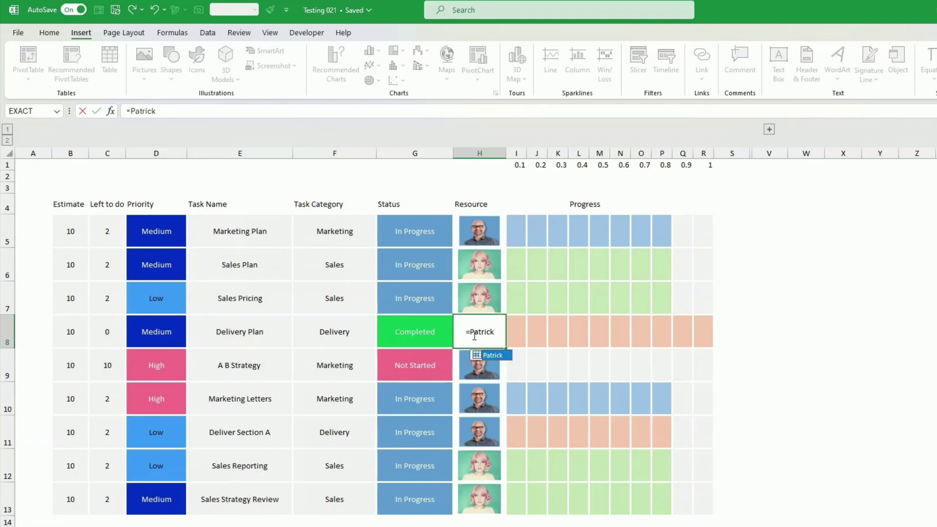
pyautogui.press('Return')
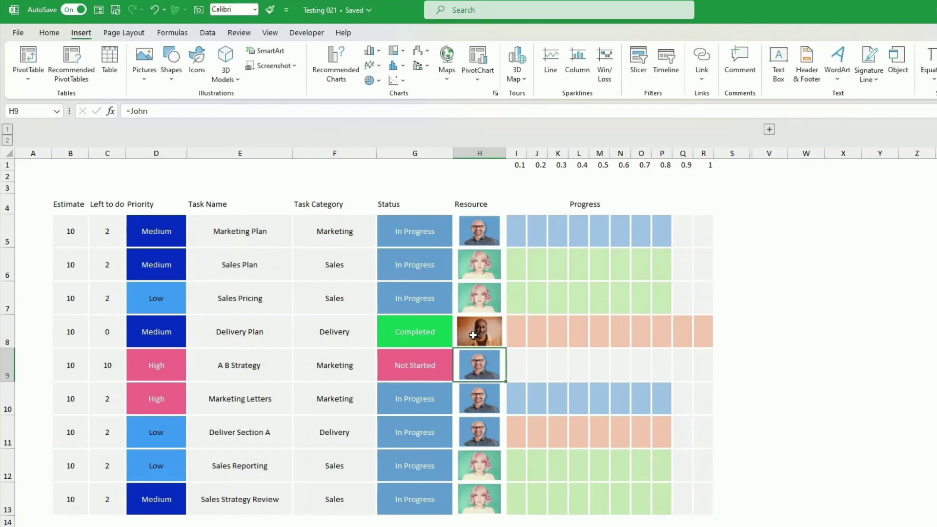
# Copy the portrait formula from H8 to H11 for the Deliver Section A task.
pyautogui.click(473, 335)
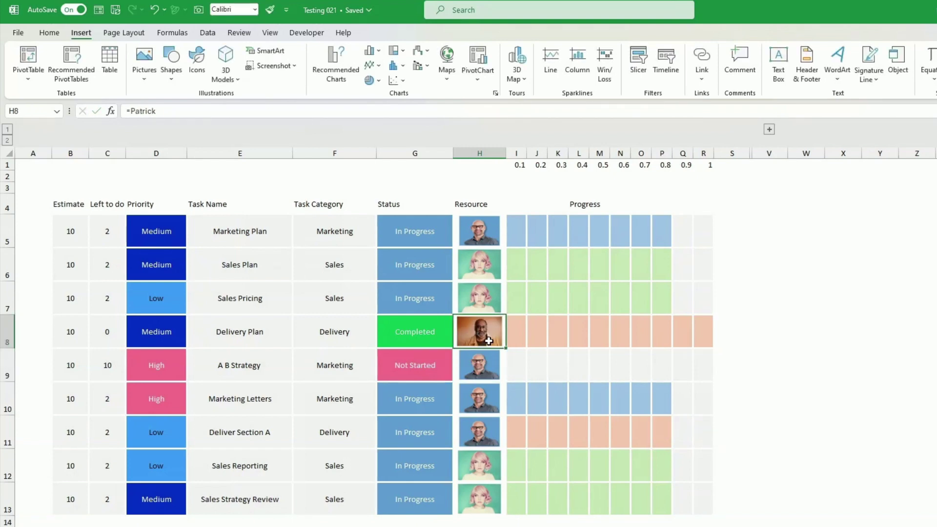
pyautogui.hotkey('ctrl', 'c')
pyautogui.click(478, 431)
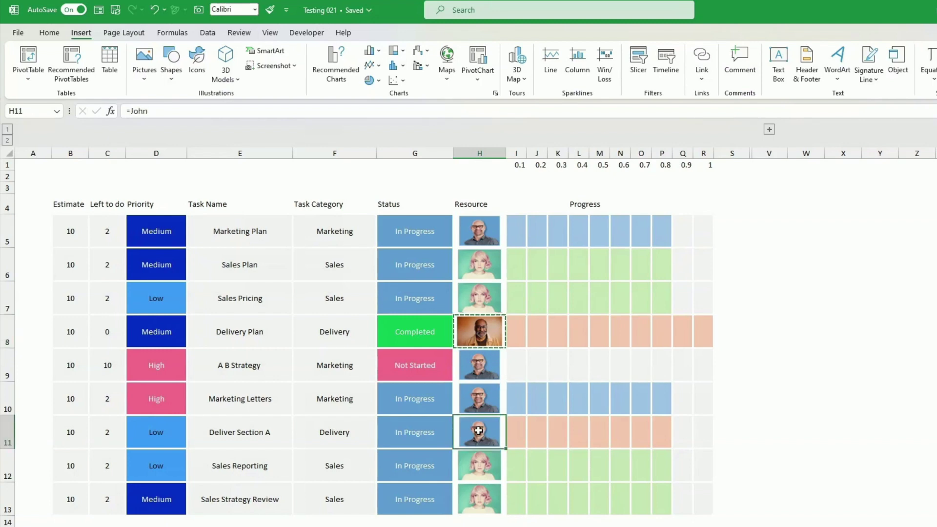
pyautogui.hotkey('ctrl', 'v')
pyautogui.press('Down')
pyautogui.press('Down')
pyautogui.press('Down')
pyautogui.press('Down')
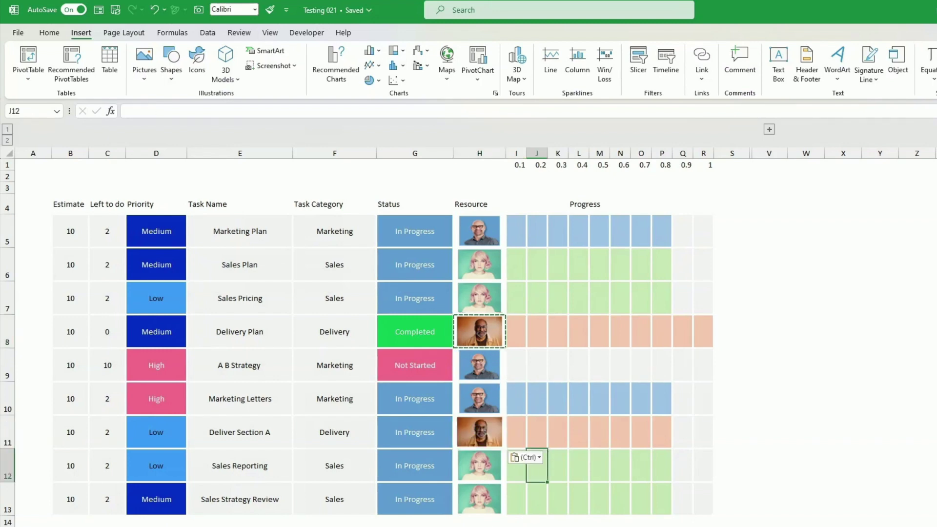
pyautogui.press('Escape')
pyautogui.press('Down')
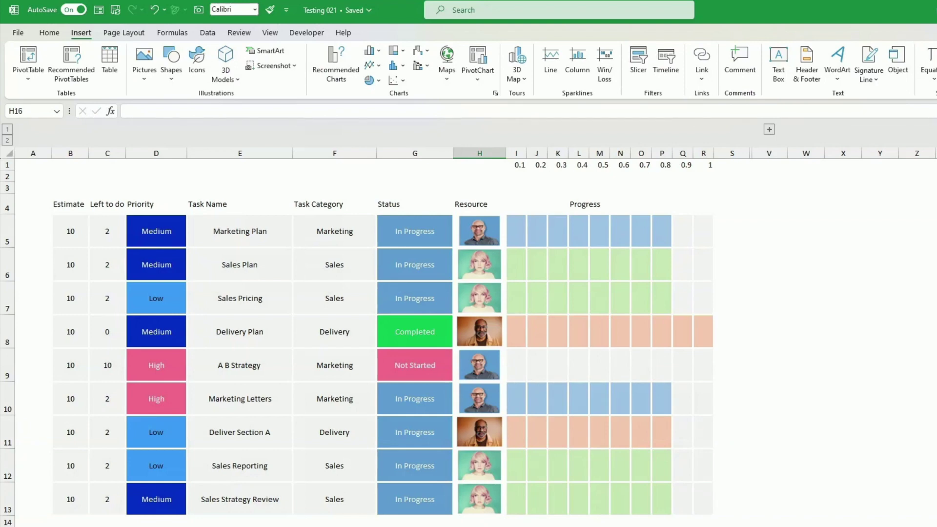
pyautogui.press('Up')
pyautogui.press('Up')
pyautogui.press('Up')
pyautogui.press('Up')
pyautogui.press('Up')
pyautogui.press('Up')
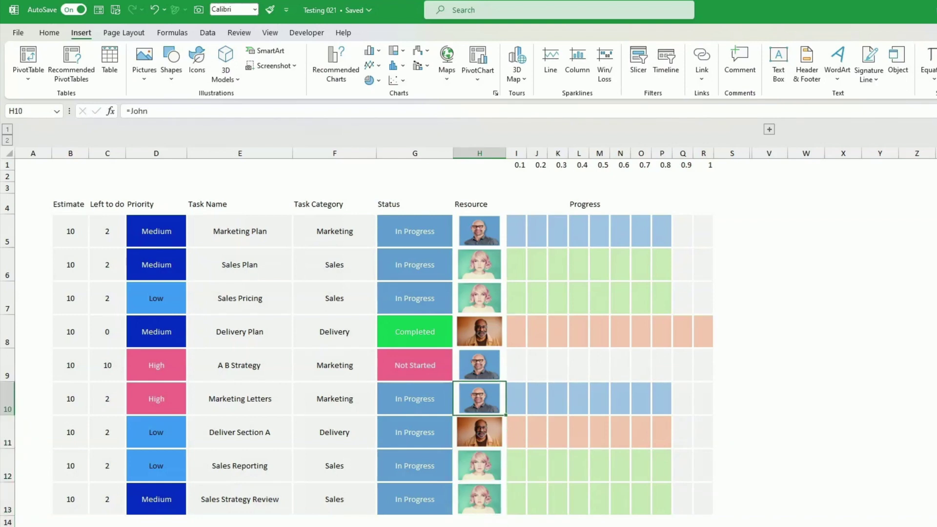
# Examine the formulas behind the portraits in the Resource column, from H4 down through H13.
pyautogui.press('Up')
pyautogui.press('Up')
pyautogui.press('Up')
pyautogui.press('Up')
pyautogui.press('Up')
pyautogui.press('Up')
pyautogui.press('Down')
pyautogui.press('Down')
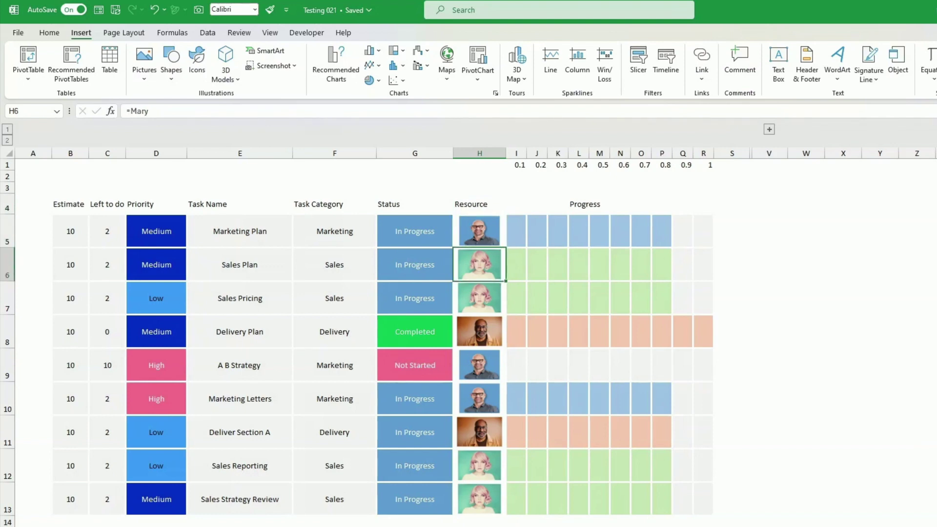
pyautogui.press('Down')
pyautogui.press('Down')
pyautogui.press('Down')
pyautogui.press('Down')
pyautogui.press('Down')
pyautogui.press('Down')
pyautogui.press('Down')
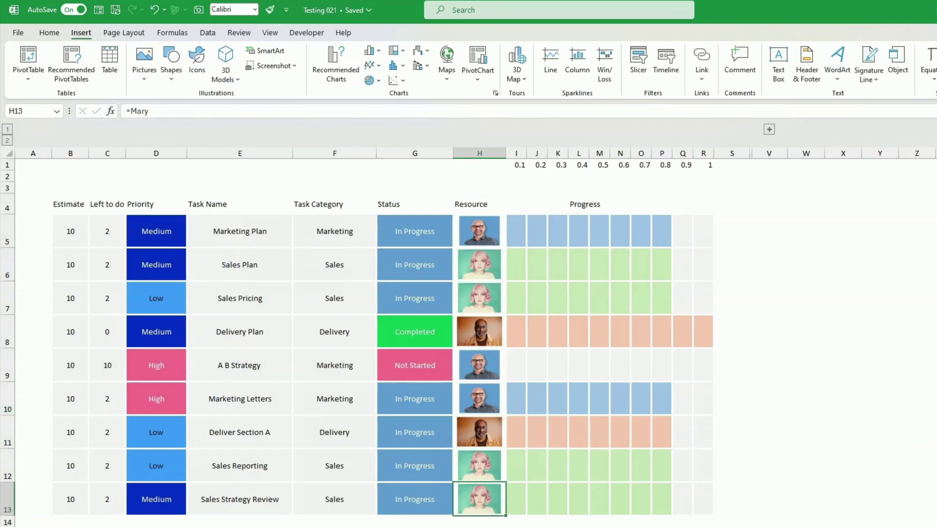
pyautogui.press('Up')
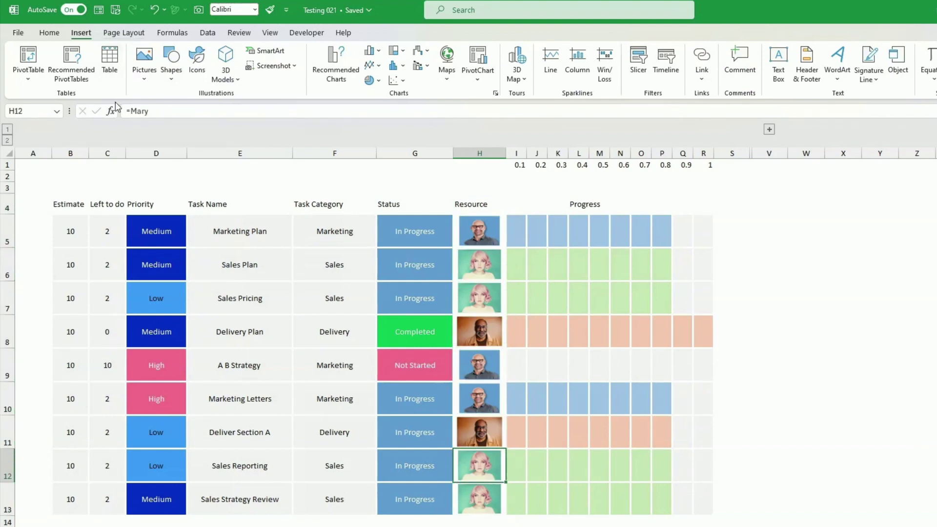
pyautogui.click(490, 438)
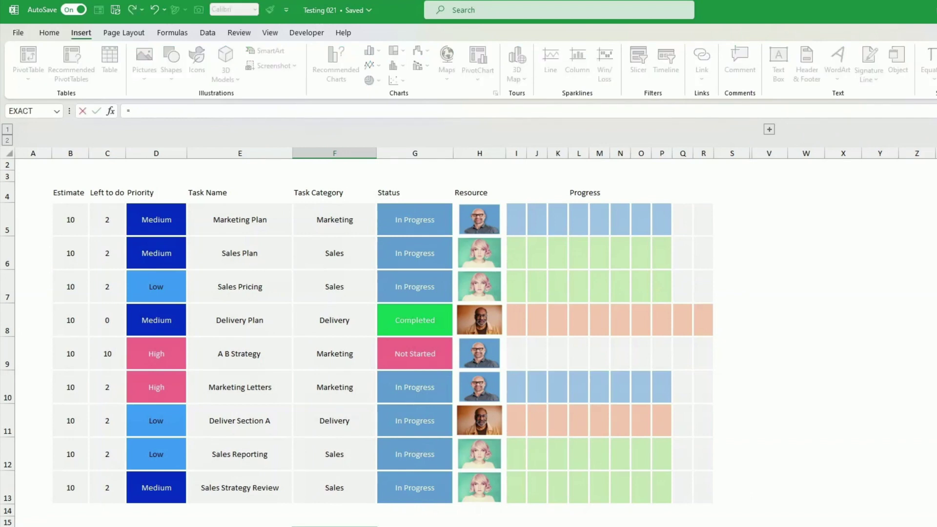
# Show the bald man's portrait in F16 below the task table through a formula that references its defined name.
pyautogui.write('hn')
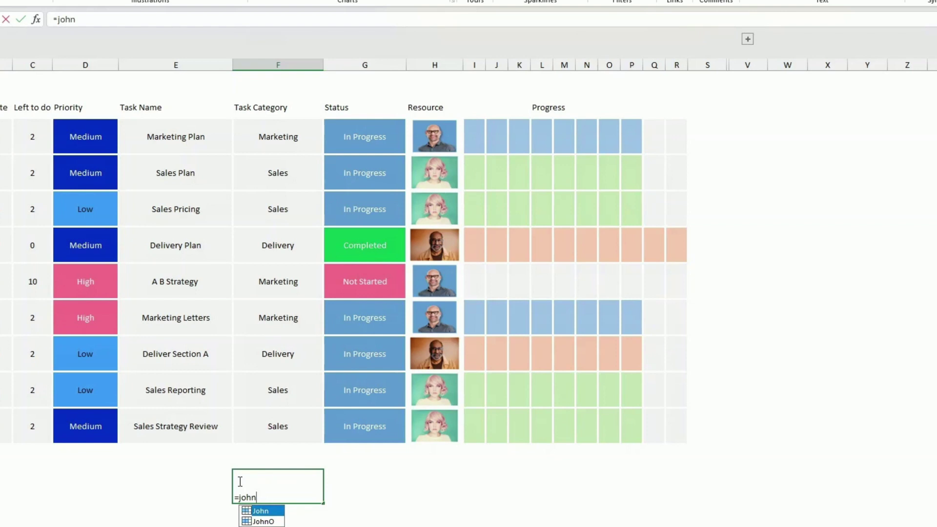
pyautogui.press('Return')
pyautogui.click(239, 482)
# Enter =SUMIF(H5:H13,F16,C5:C13) in G16 to total the Left to do values for the portrait in F16.
pyautogui.press('Right')
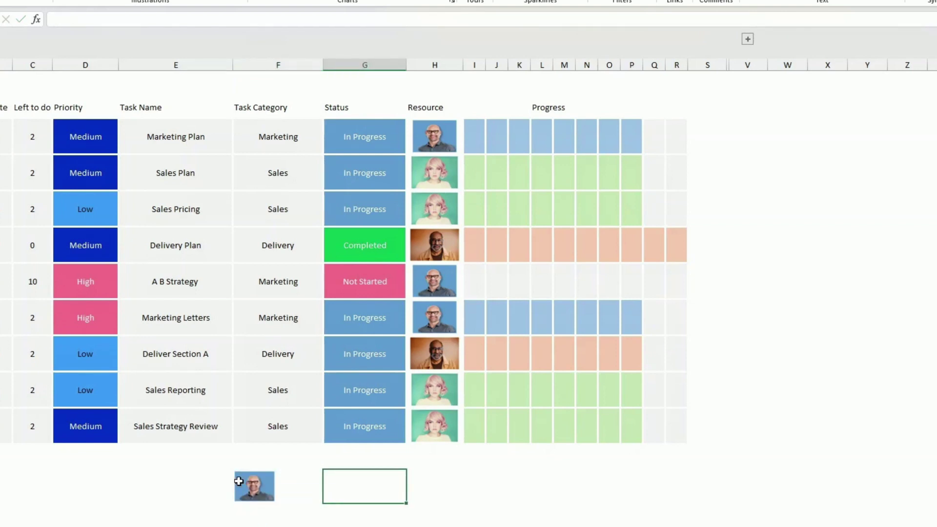
pyautogui.write('=sumif(')
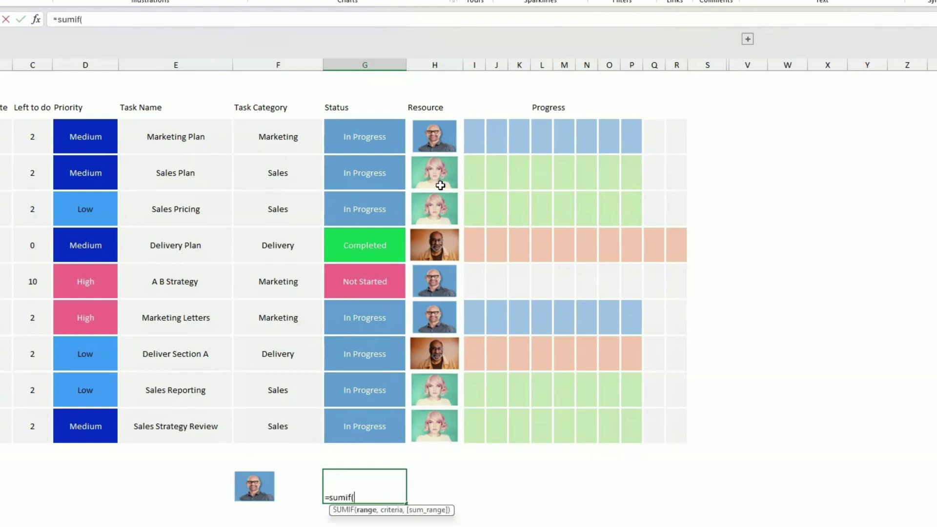
pyautogui.moveTo(438, 135); pyautogui.dragTo(445, 418)
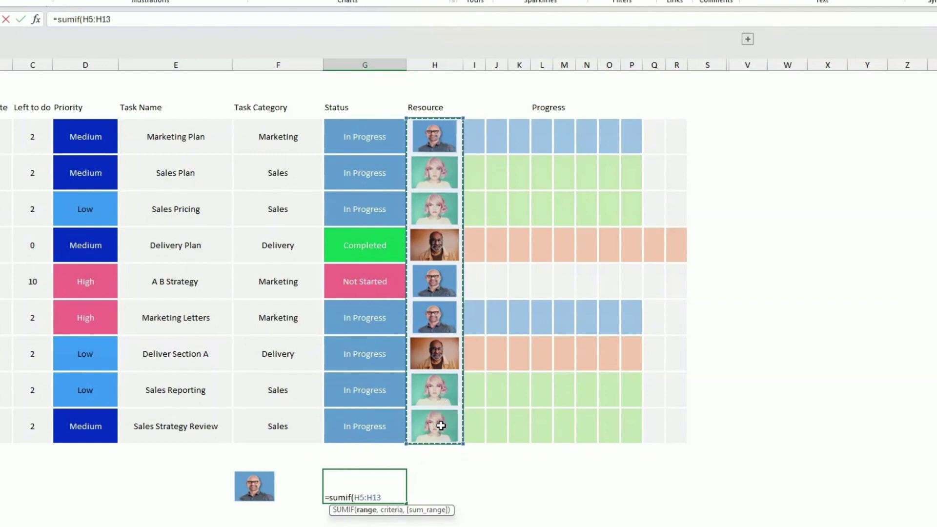
pyautogui.write(',')
pyautogui.click(251, 494)
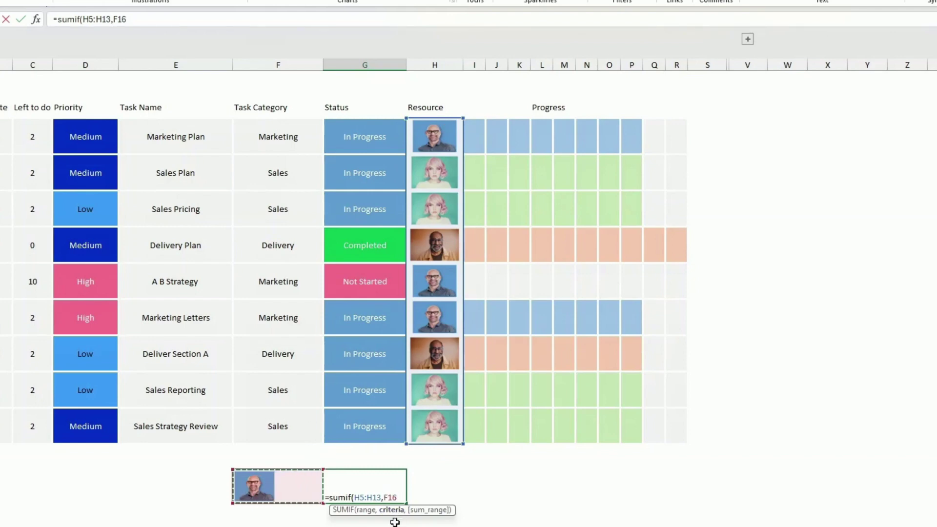
pyautogui.write(',')
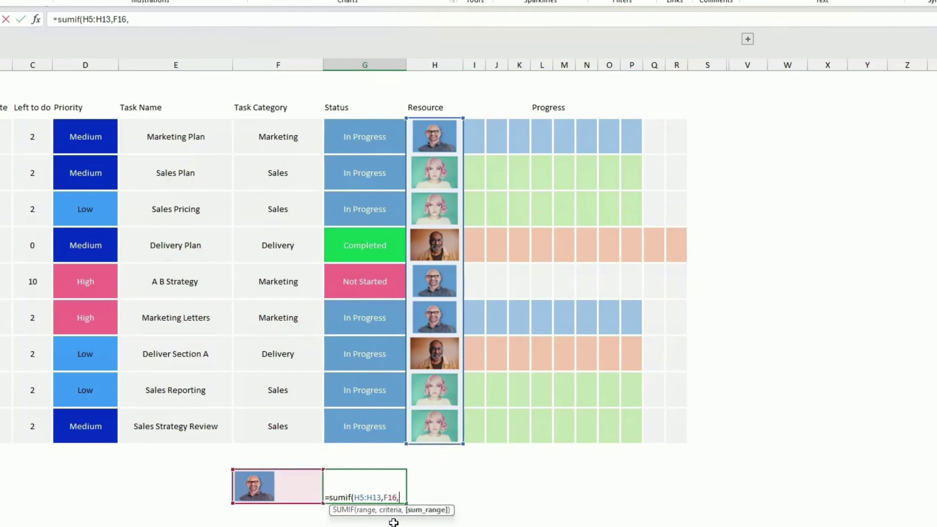
pyautogui.click(30, 130)
pyautogui.moveTo(31, 130); pyautogui.dragTo(43, 401)
pyautogui.moveTo(43, 406); pyautogui.dragTo(39, 425)
pyautogui.click(183, 26)
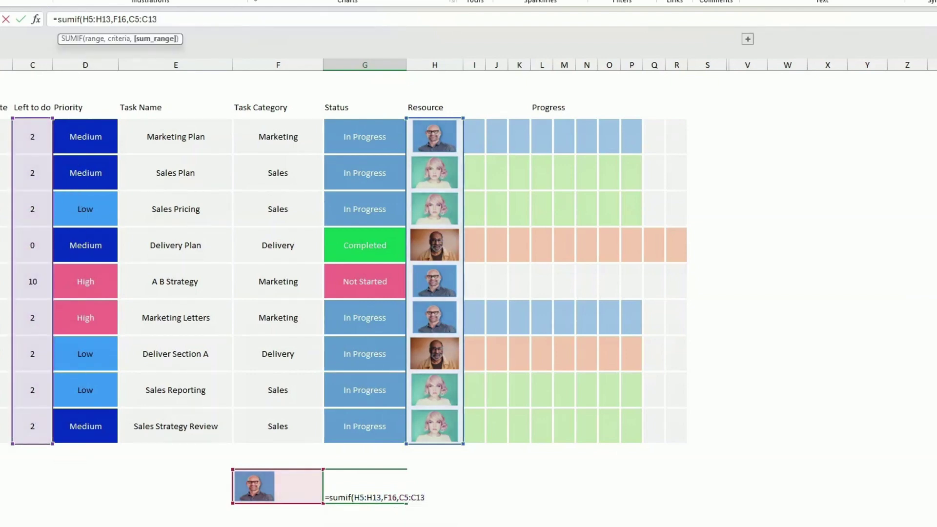
pyautogui.press('Return')
pyautogui.press('Up')
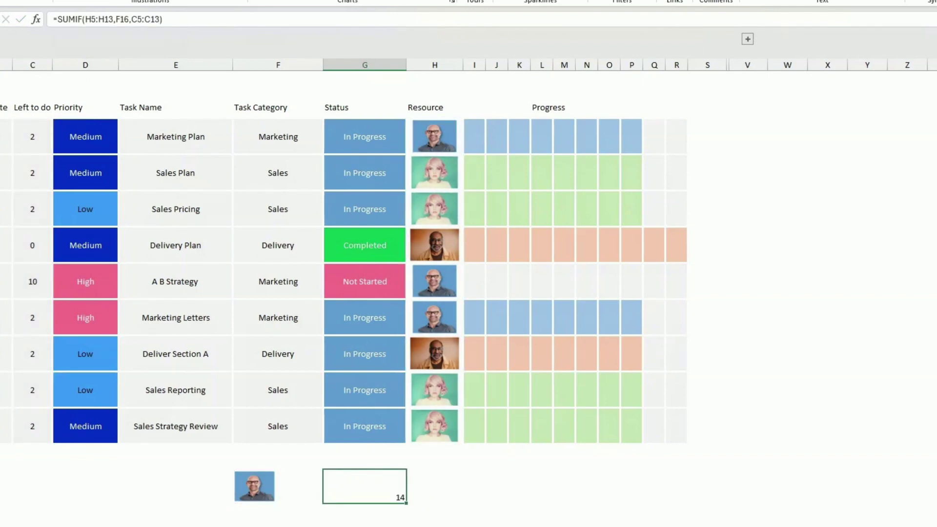
pyautogui.click(38, 19)
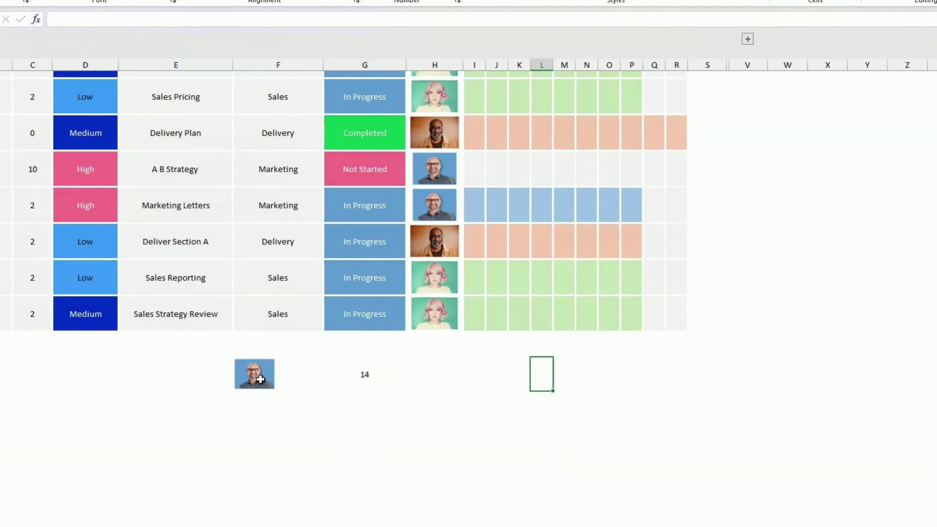
# Reference the defined names of the pink-haired woman's and the bearded man's portraits in F17 and F18, and give rows 16 to 18 one taller height.
pyautogui.click(257, 377)
pyautogui.press('Down')
pyautogui.write('=')
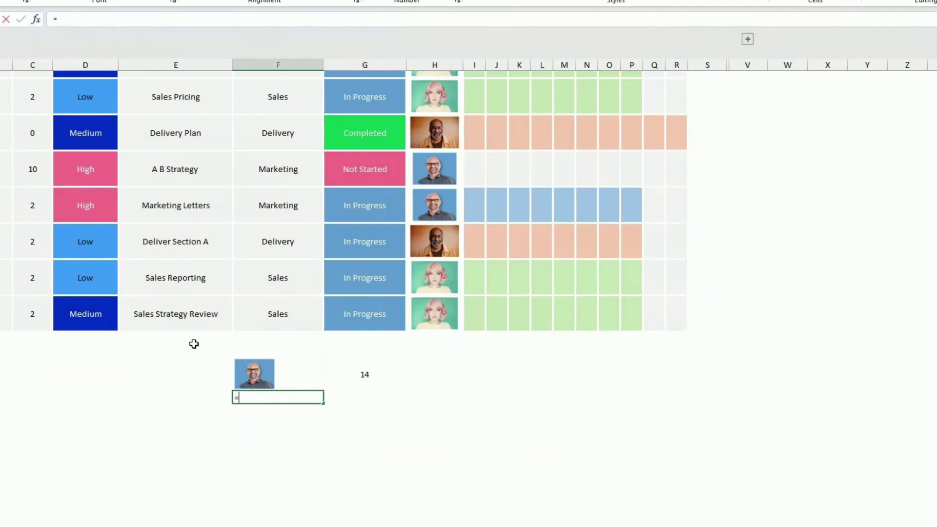
pyautogui.write('ma')
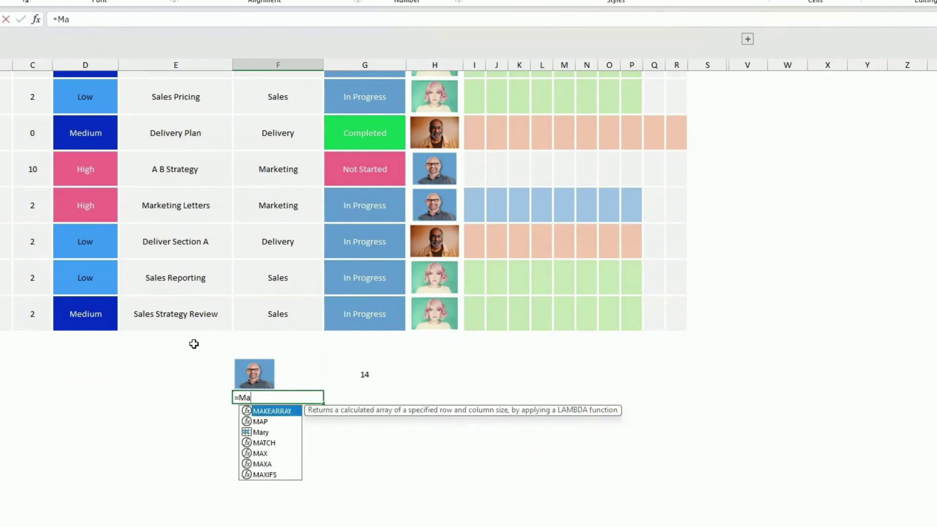
pyautogui.press('Return')
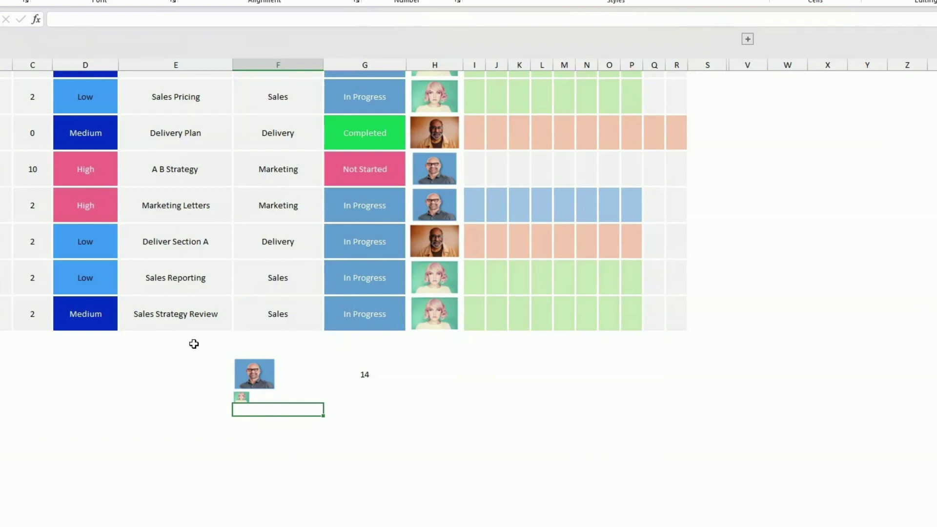
pyautogui.write('=patr')
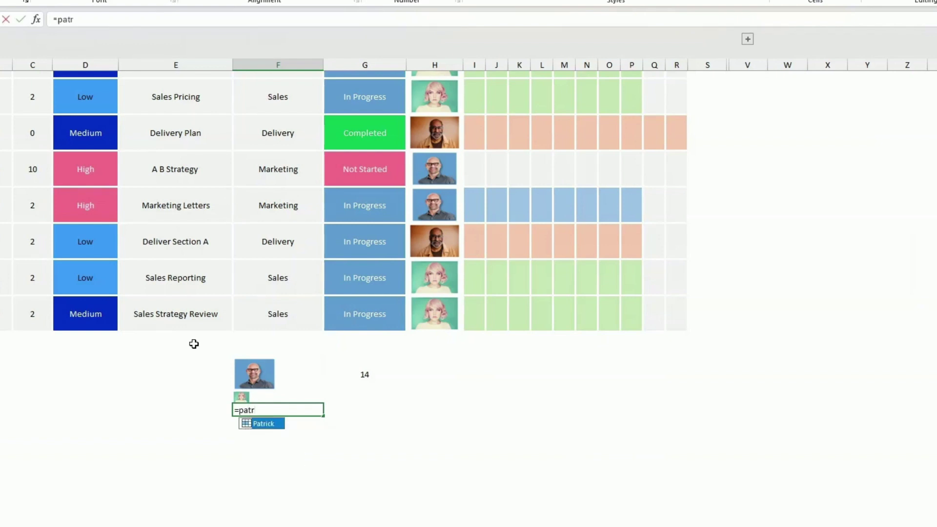
pyautogui.write('ick')
pyautogui.press('Return')
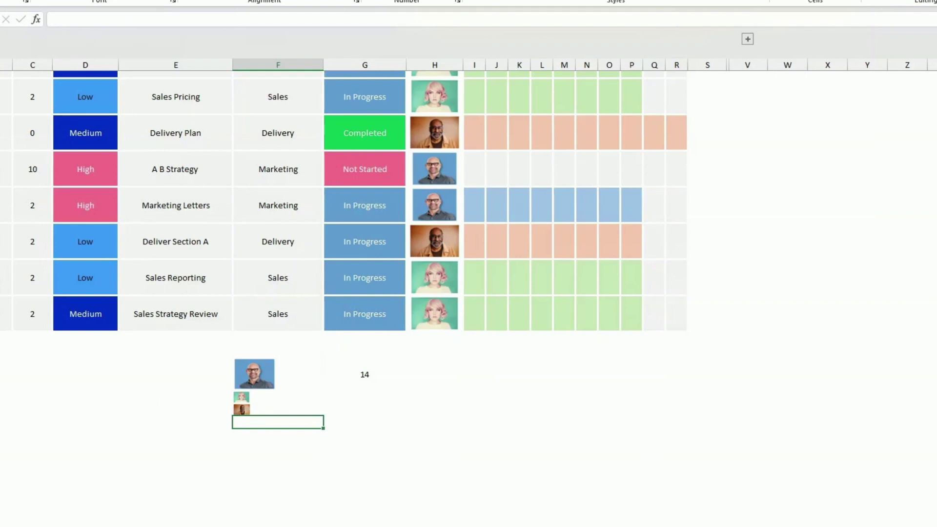
pyautogui.moveTo(2, 374); pyautogui.dragTo(3, 432)
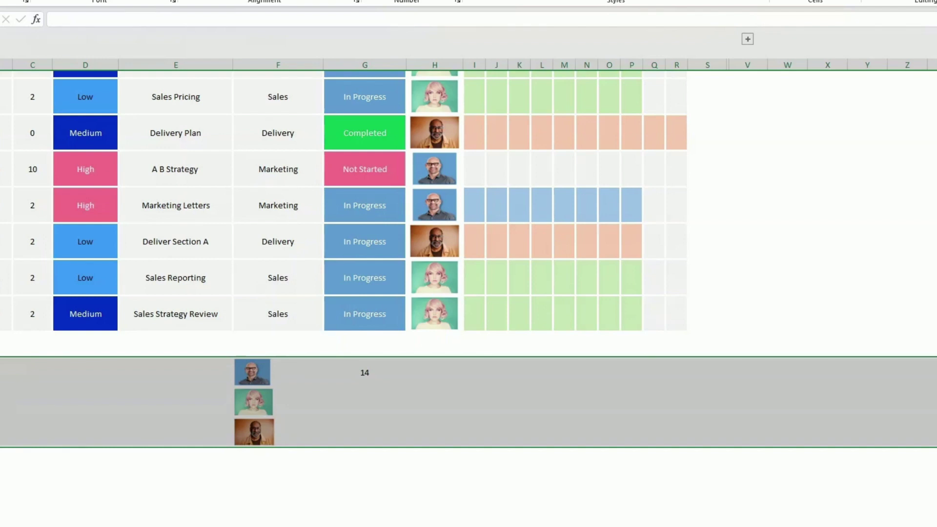
# Copy the SUMIF formula from G16 down to G17:G18 for the other two portraits.
pyautogui.click(361, 378)
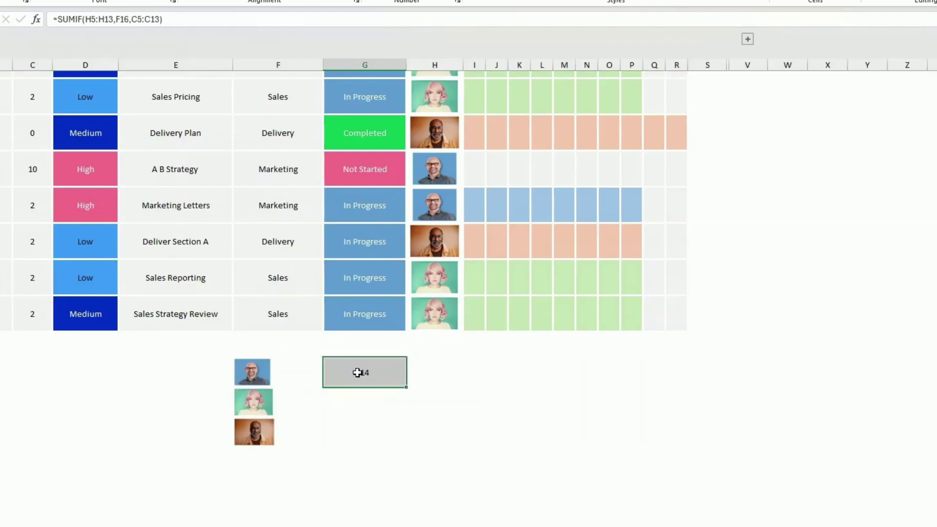
pyautogui.moveTo(406, 388); pyautogui.dragTo(402, 448)
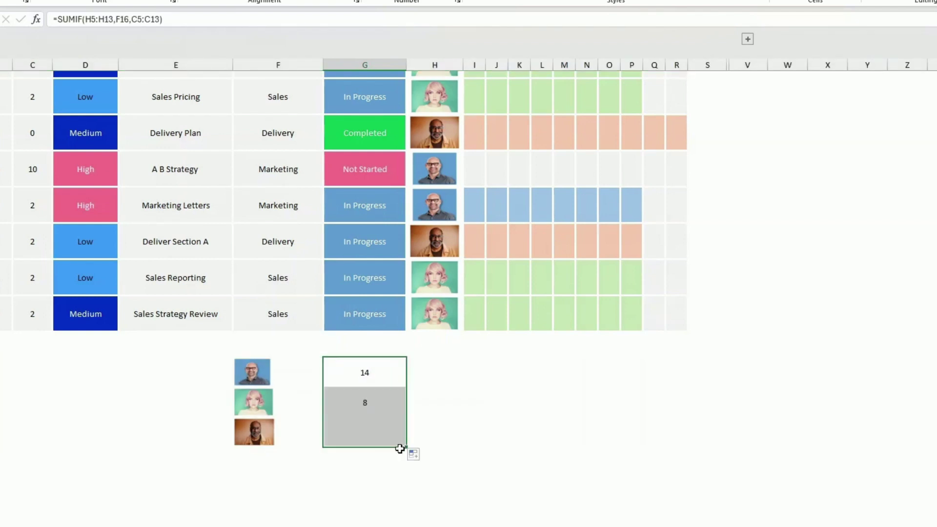
pyautogui.click(434, 422)
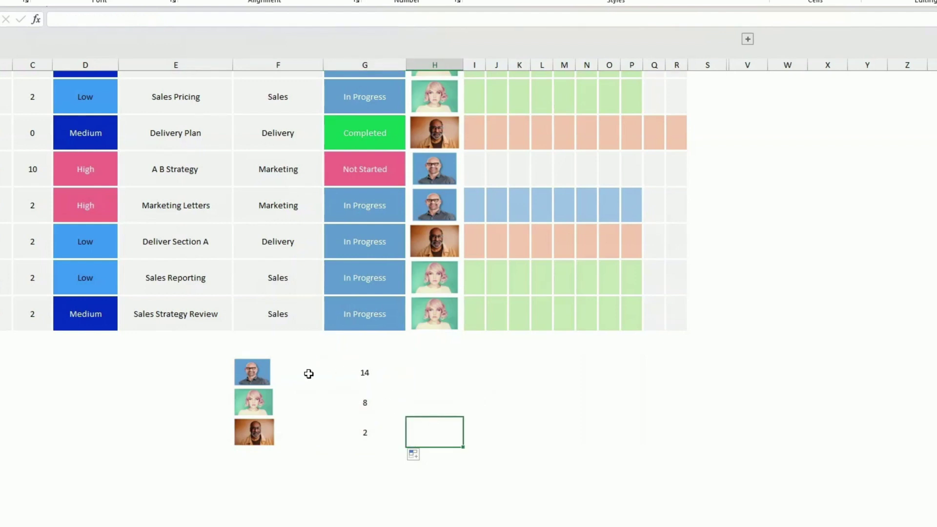
pyautogui.click(265, 374)
pyautogui.click(272, 405)
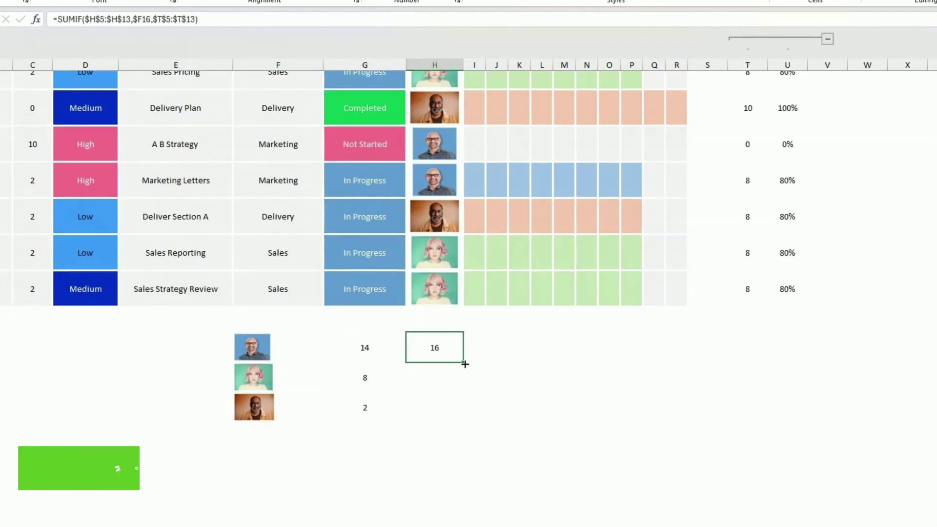
# Copy the SUMIF formula with locked ranges from H16 down to H17:H18 and check the references in H18.
pyautogui.moveTo(464, 364); pyautogui.dragTo(458, 416)
pyautogui.click(433, 409)
pyautogui.doubleClick(433, 409)
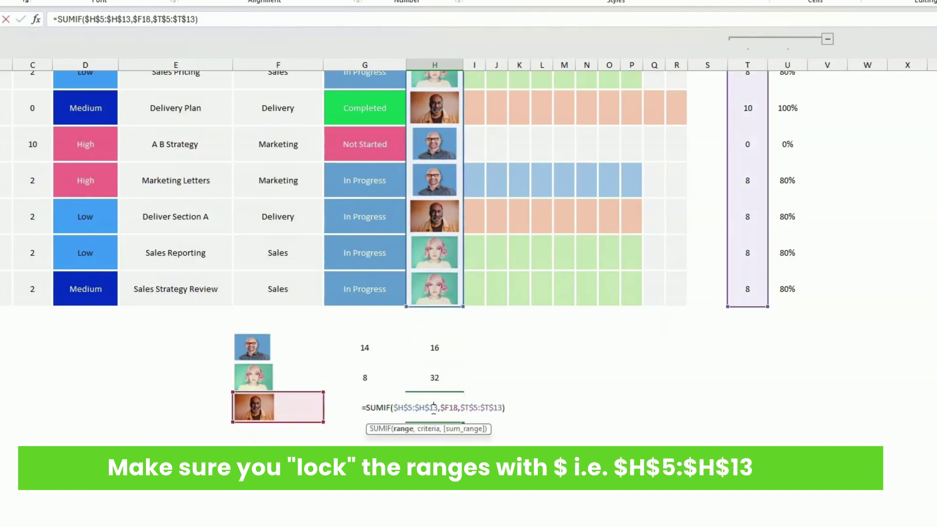
pyautogui.press('Return')
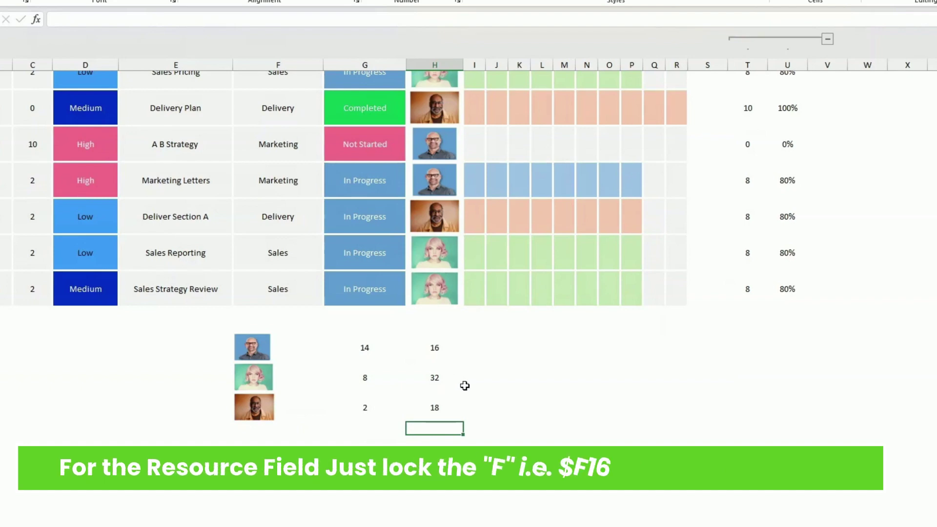
pyautogui.scroll(1, 475, 403)
pyautogui.scroll(-2, 477, 405)
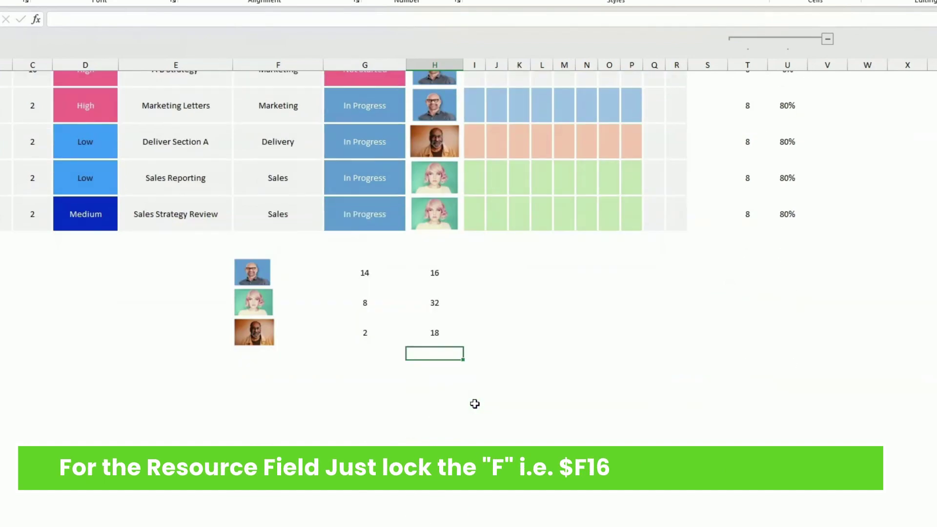
pyautogui.scroll(1, 476, 404)
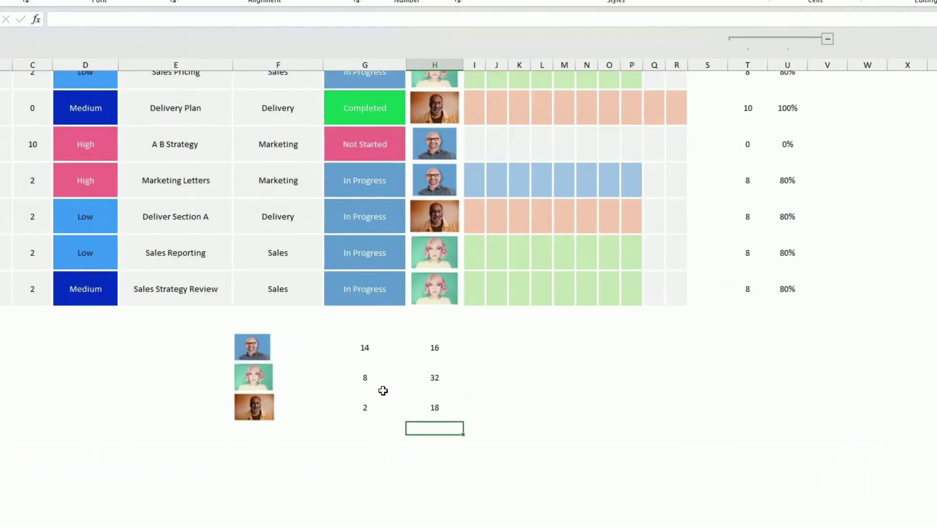
# Insert a text box over cell G15, above the first column of resource totals.
pyautogui.click(267, 345)
pyautogui.click(329, 322)
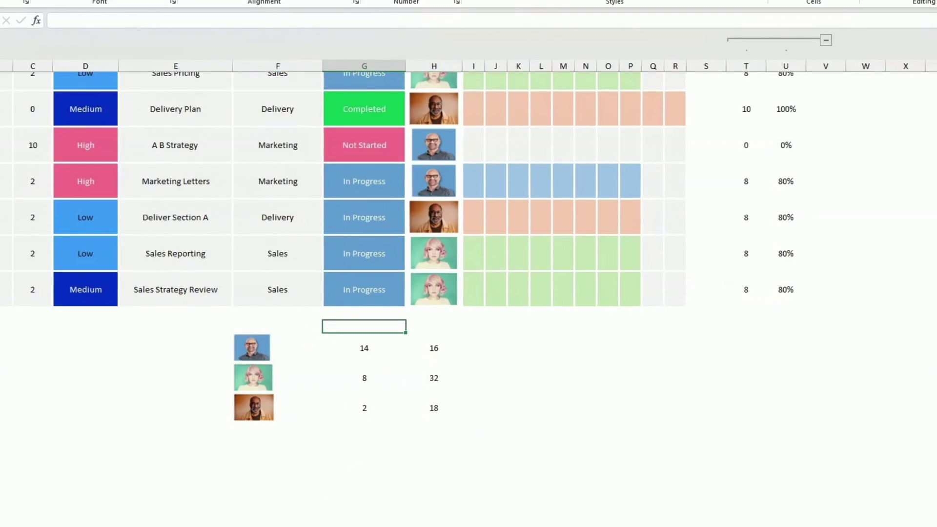
pyautogui.click(26, 28)
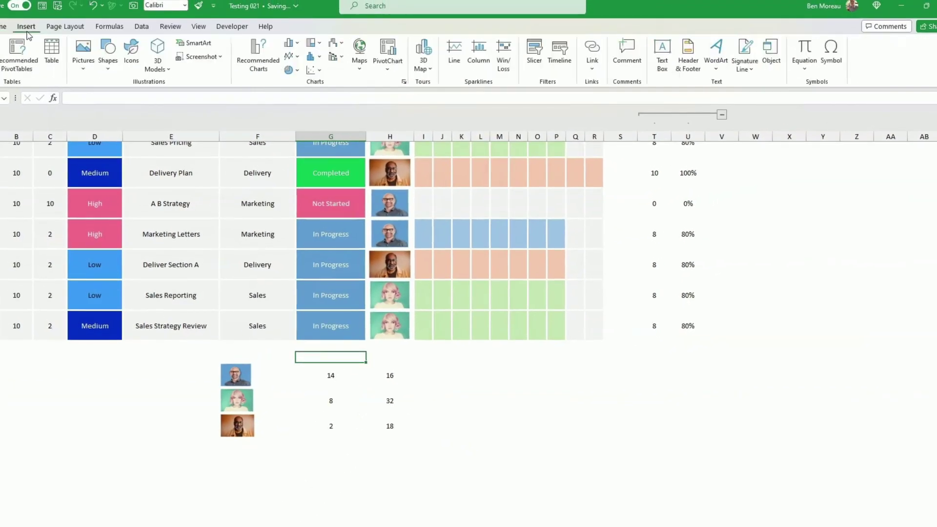
pyautogui.click(662, 56)
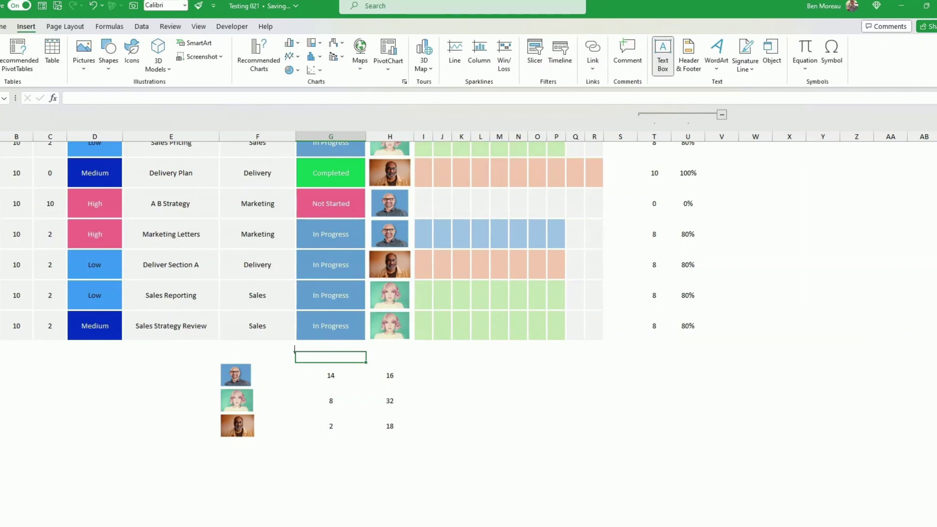
pyautogui.moveTo(293, 351); pyautogui.dragTo(364, 367)
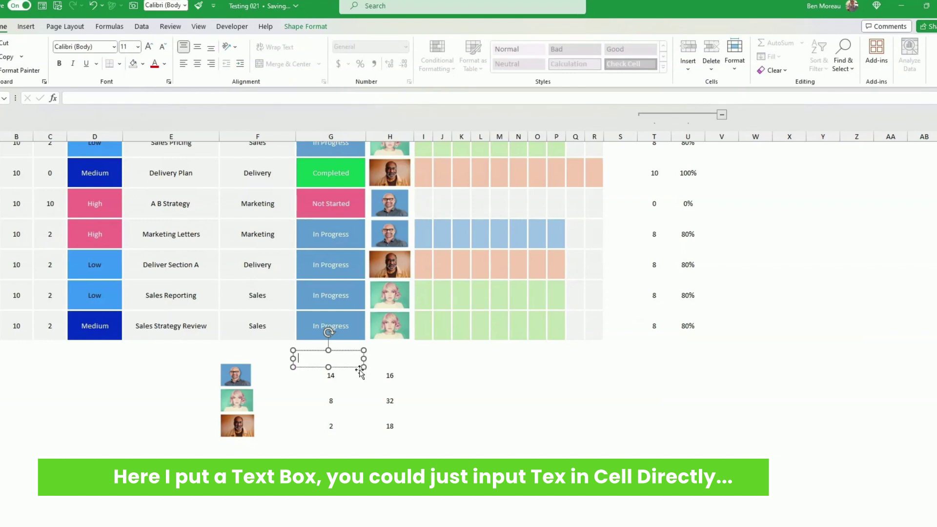
# Fill the text box above the first totals column with dark blue and set its font colour to white.
pyautogui.click(142, 64)
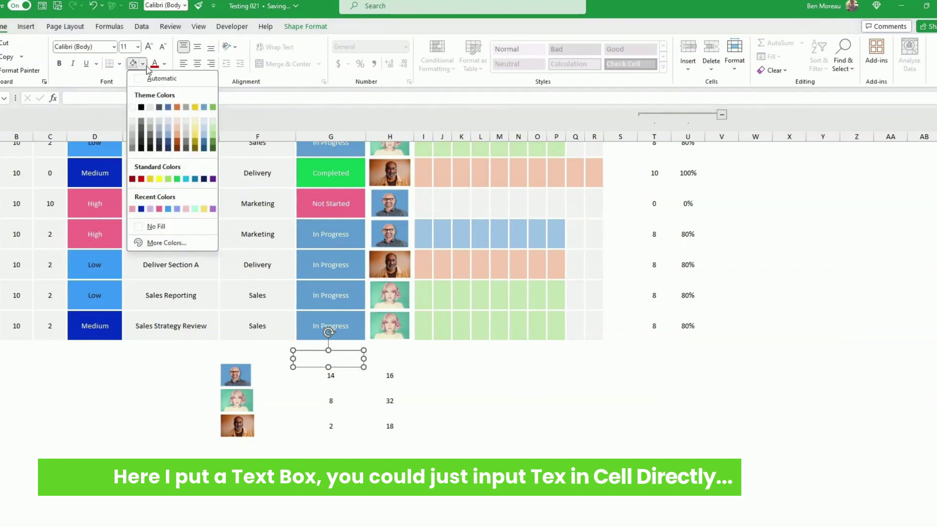
pyautogui.click(141, 209)
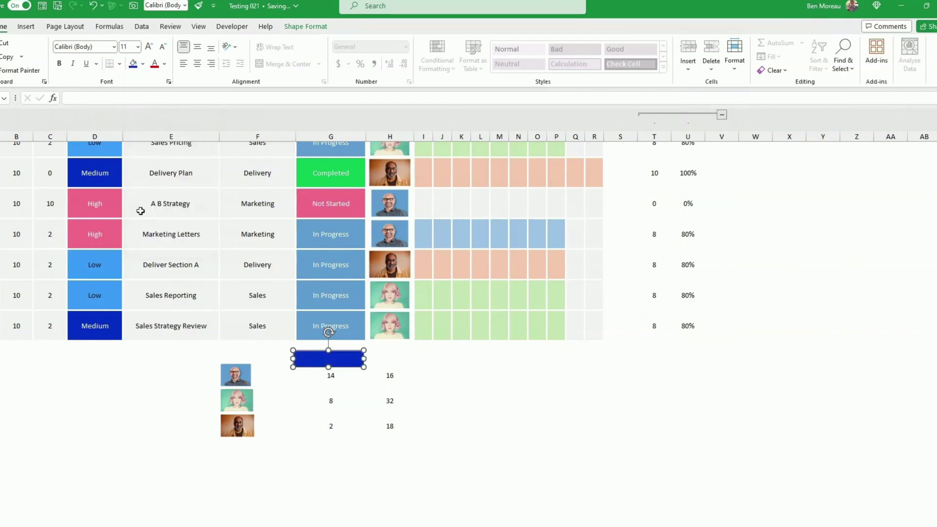
pyautogui.click(164, 64)
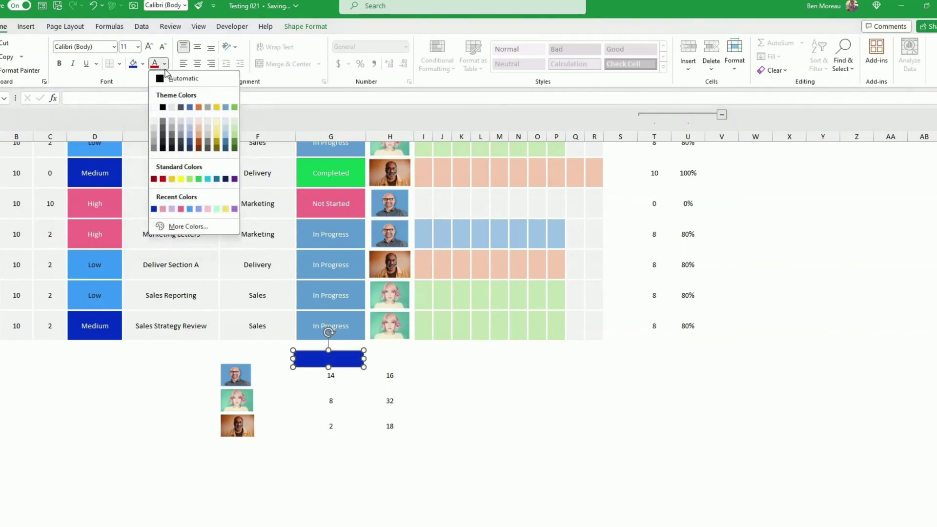
pyautogui.click(154, 107)
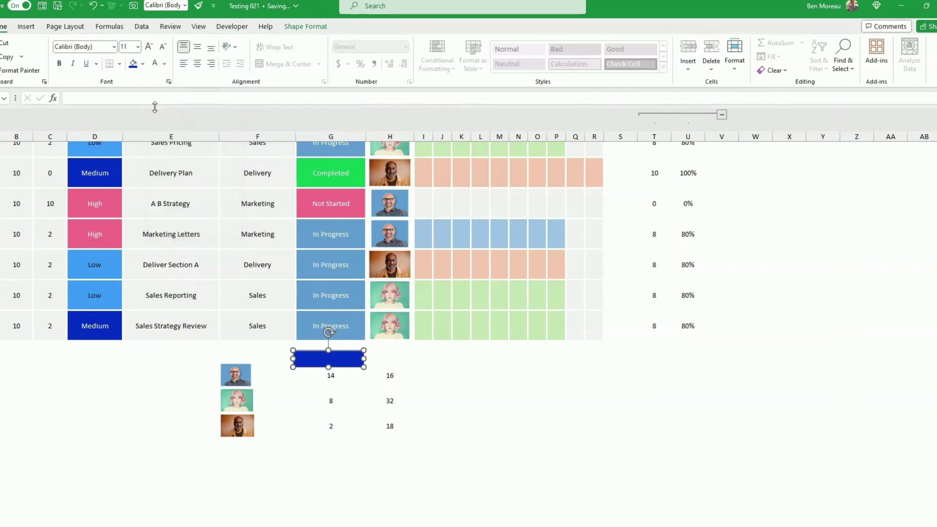
# Label the dark blue text box above the first totals column "Outstanding" and centre its text.
pyautogui.click(343, 357)
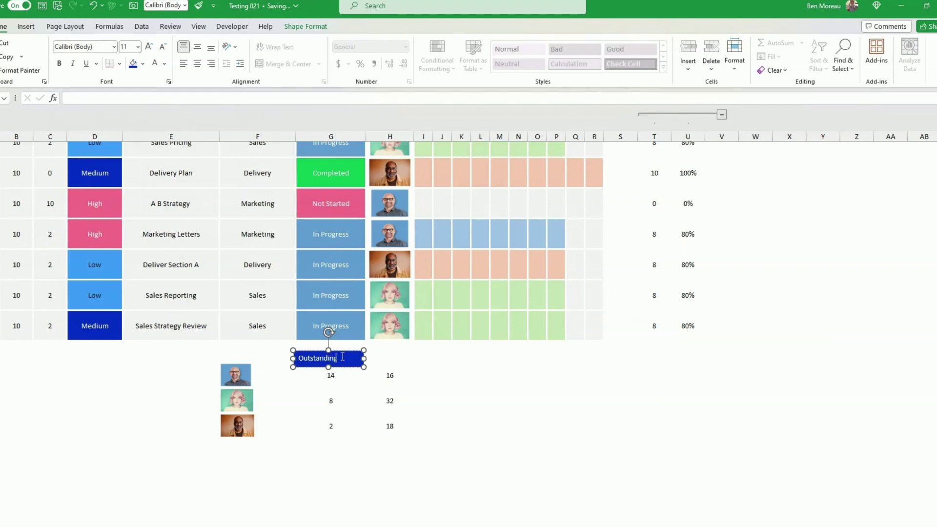
pyautogui.click(502, 404)
pyautogui.click(358, 357)
pyautogui.click(198, 65)
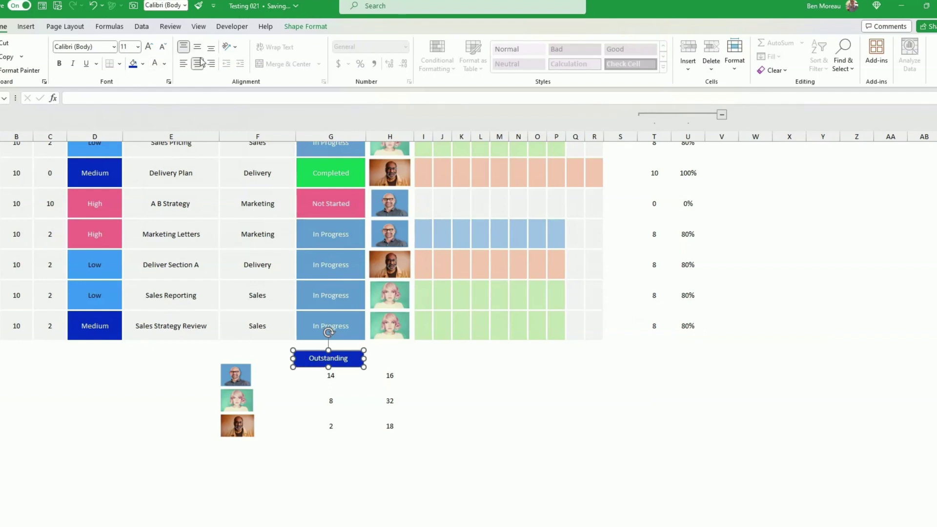
# Duplicate the Outstanding label, place the copy above the second totals column and fill it with green.
pyautogui.hotkey('ctrl', 'd')
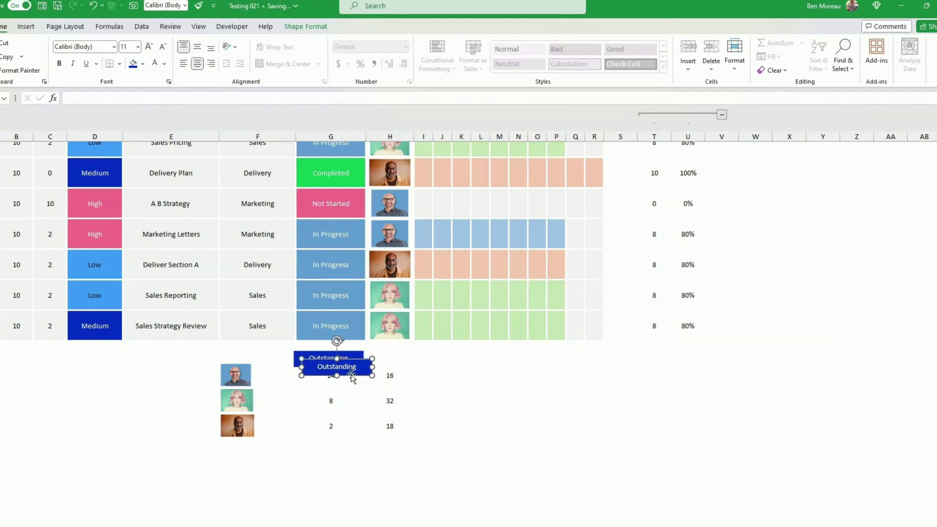
pyautogui.moveTo(352, 378); pyautogui.dragTo(422, 365)
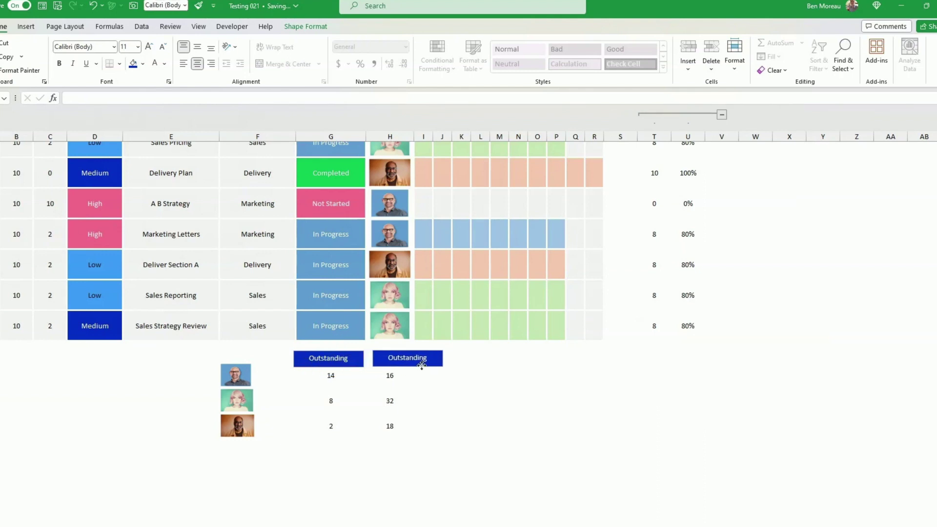
pyautogui.click(143, 64)
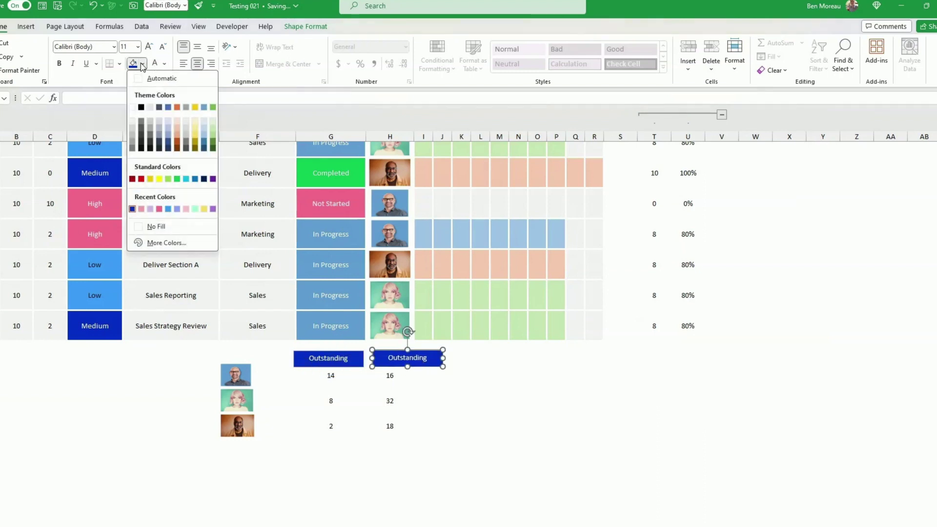
pyautogui.click(177, 179)
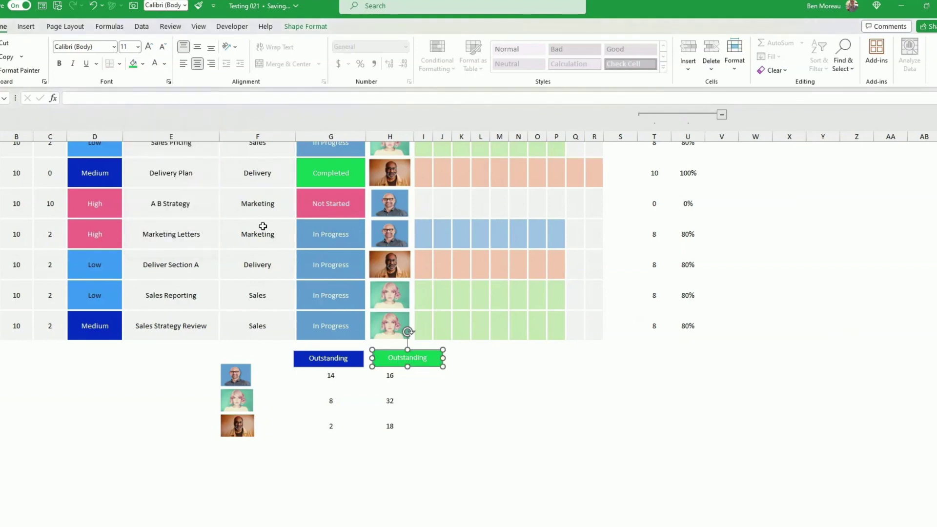
# Replace the text of the green label with "Done".
pyautogui.doubleClick(415, 360)
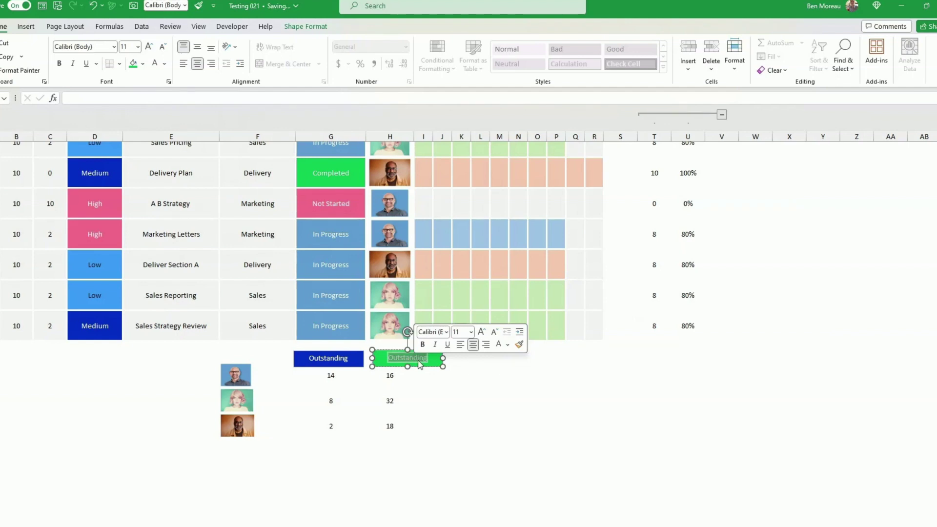
pyautogui.write('Done')
pyautogui.click(496, 427)
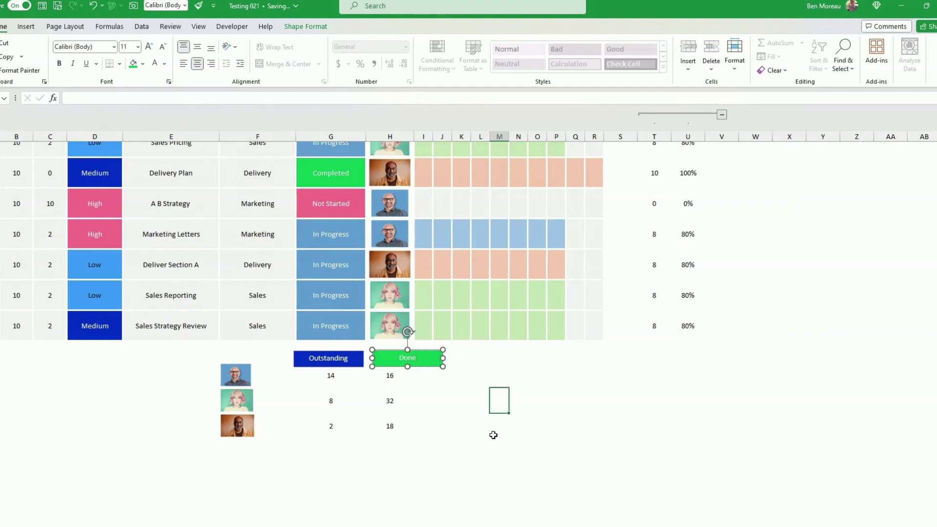
pyautogui.click(578, 421)
# Review the dashboard's task table and the source portraits on the Pics sheet.
pyautogui.scroll(1, 578, 421)
pyautogui.scroll(2, 578, 420)
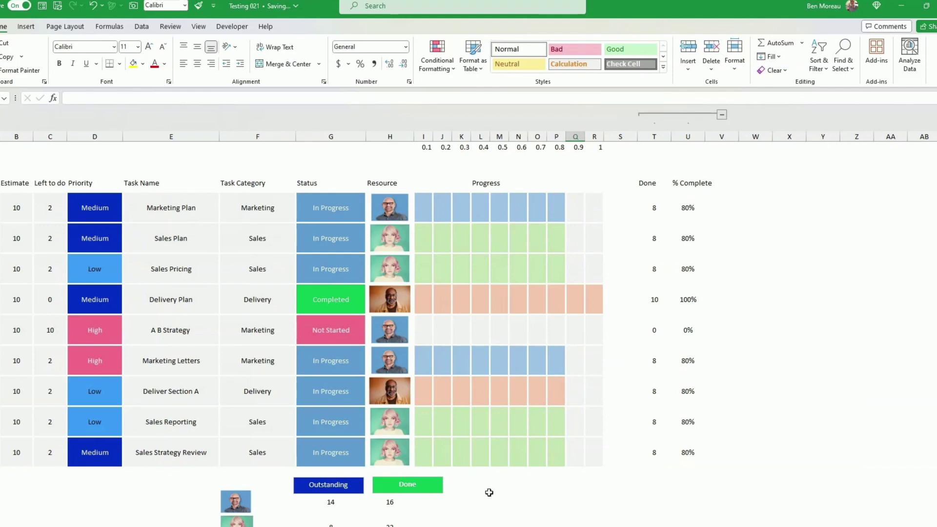
pyautogui.scroll(-1, 289, 506)
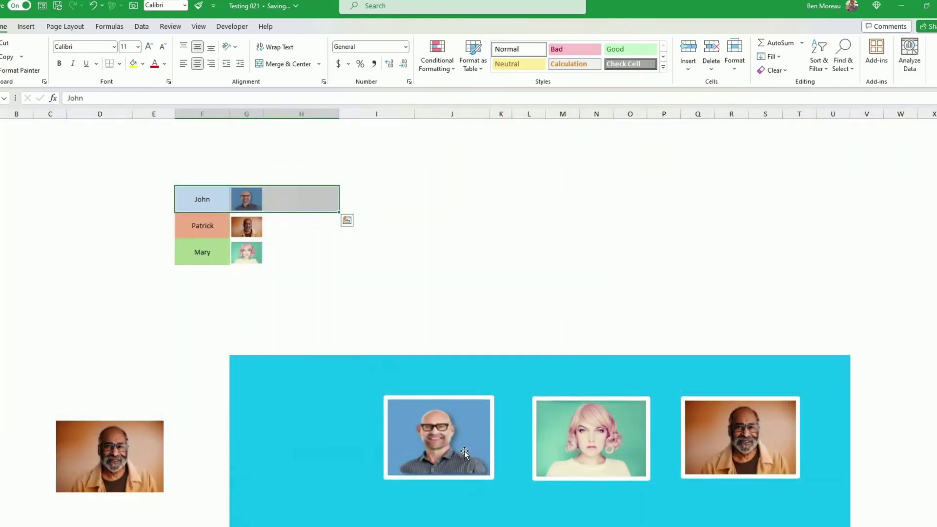
pyautogui.click(464, 452)
pyautogui.click(602, 449)
pyautogui.click(727, 447)
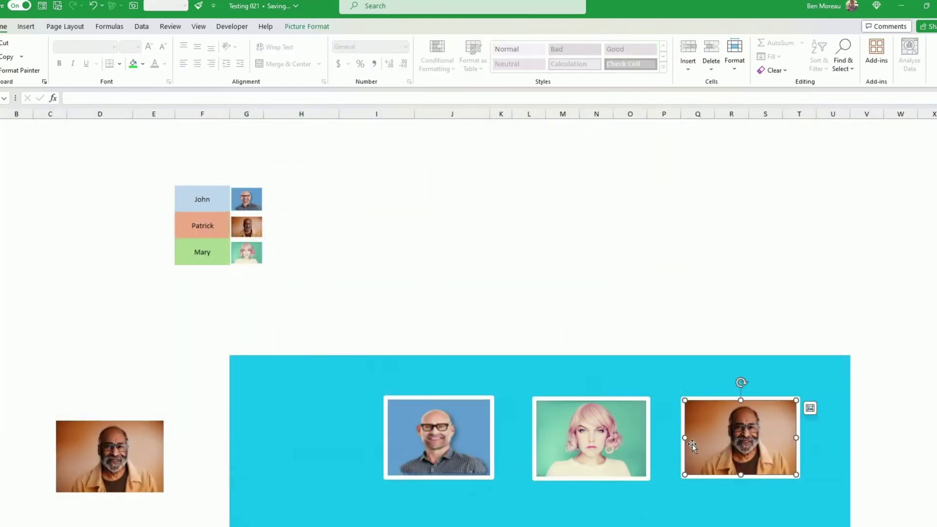
pyautogui.click(594, 372)
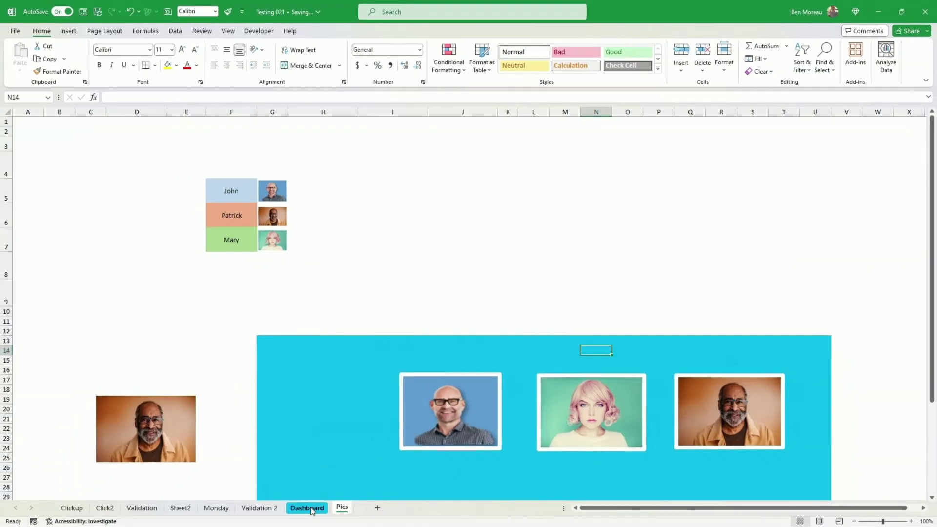
# Group rows 1 and 2, which hold the progress thresholds, on the Dashboard sheet.
pyautogui.click(312, 508)
pyautogui.click(576, 397)
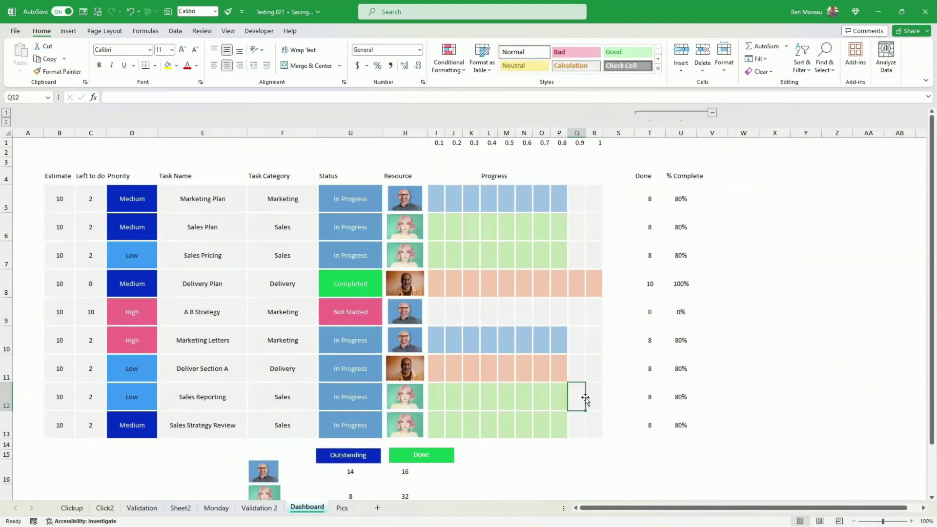
pyautogui.click(4, 141)
pyautogui.moveTo(5, 143); pyautogui.dragTo(5, 153)
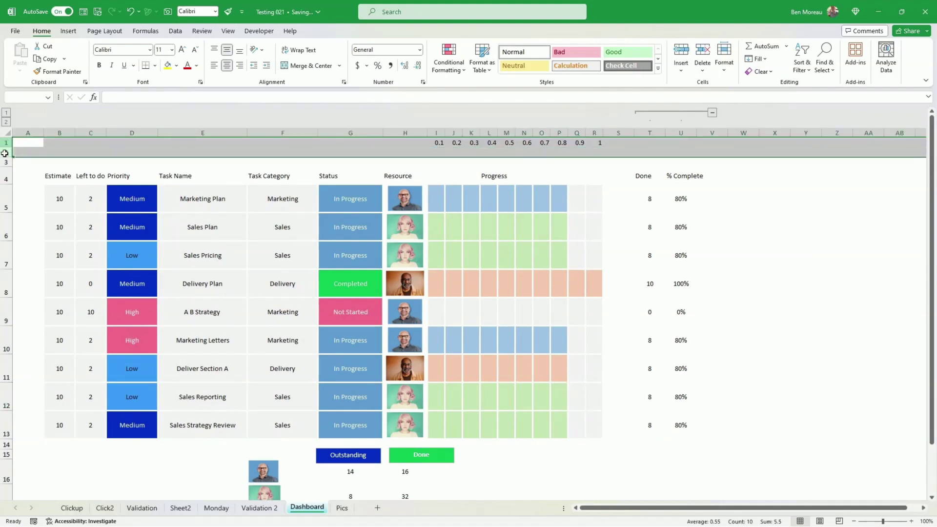
pyautogui.click(175, 30)
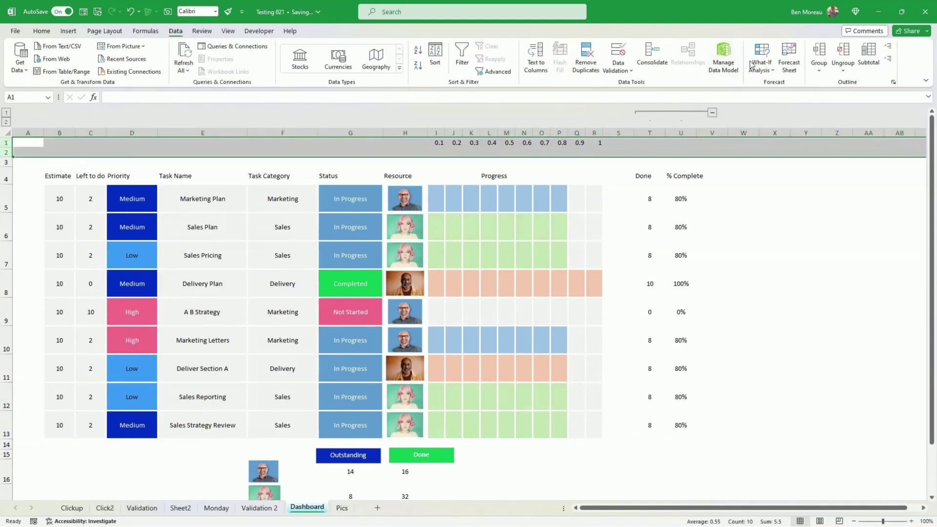
pyautogui.click(817, 53)
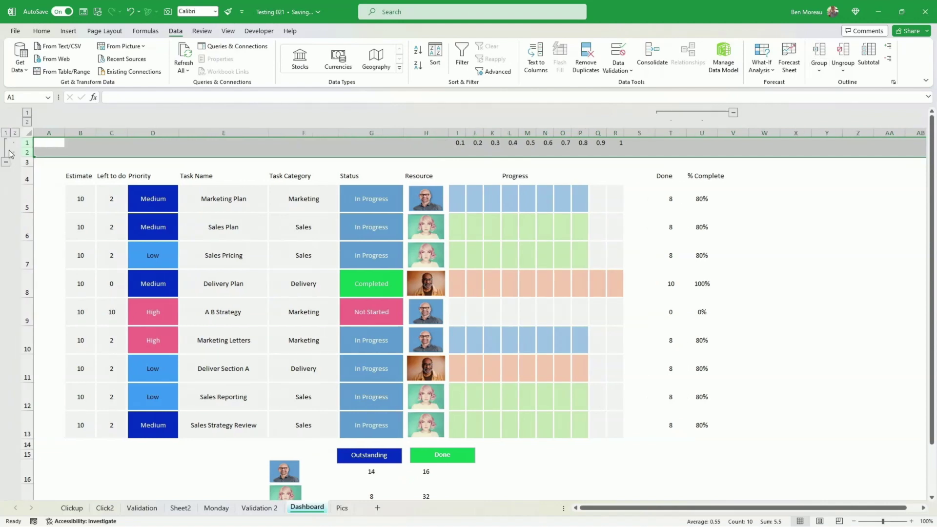
# Collapse the group of rows 1 and 2 and the column group holding Done and % Complete.
pyautogui.click(6, 162)
pyautogui.click(58, 188)
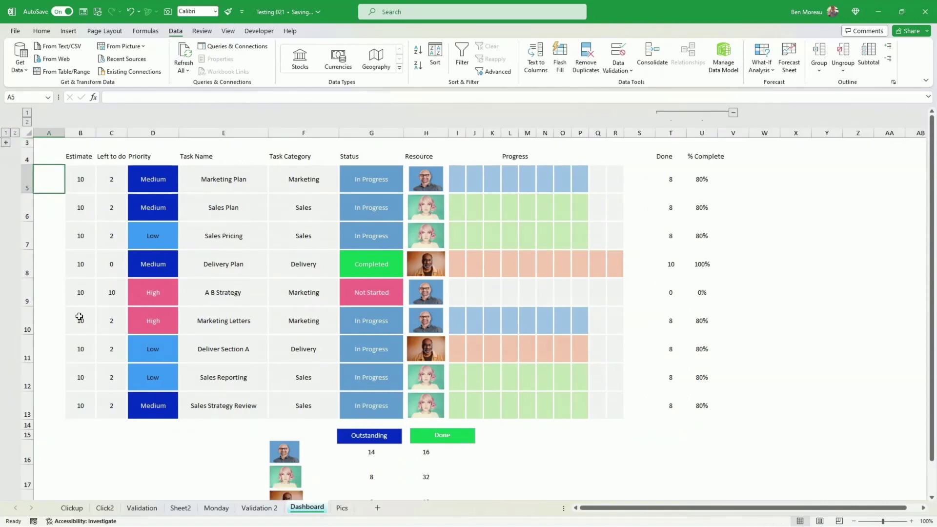
pyautogui.click(734, 113)
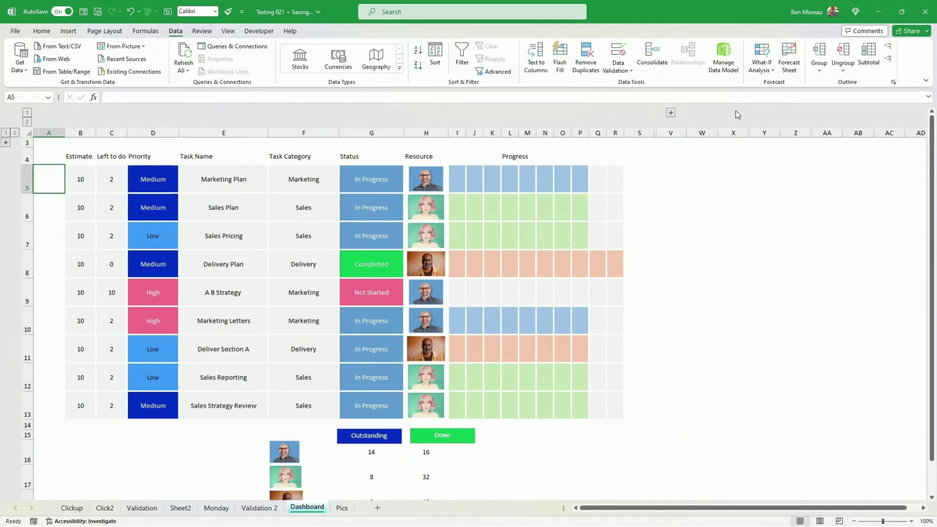
# Look over the resource summary, check the lists on the Validation 2 sheet and return to the Dashboard sheet.
pyautogui.scroll(-1, 670, 315)
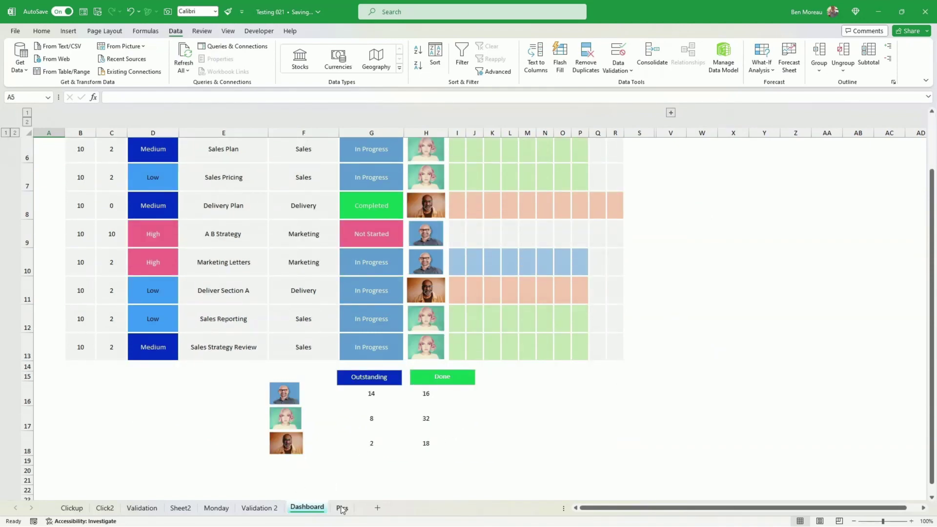
pyautogui.click(253, 510)
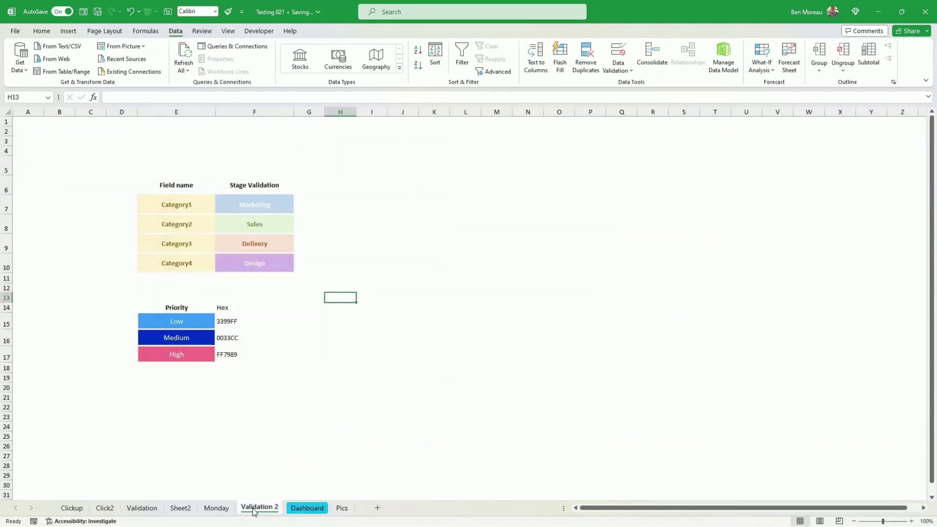
pyautogui.click(308, 508)
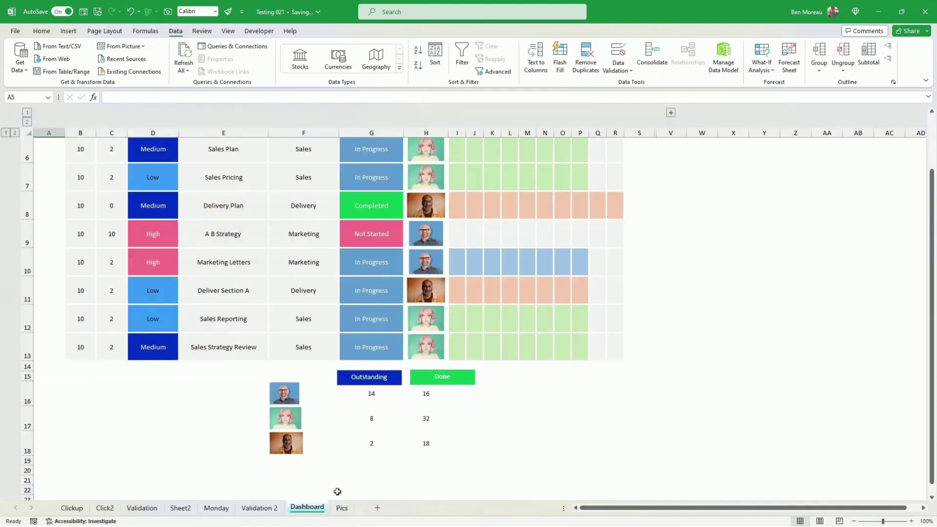
pyautogui.click(357, 471)
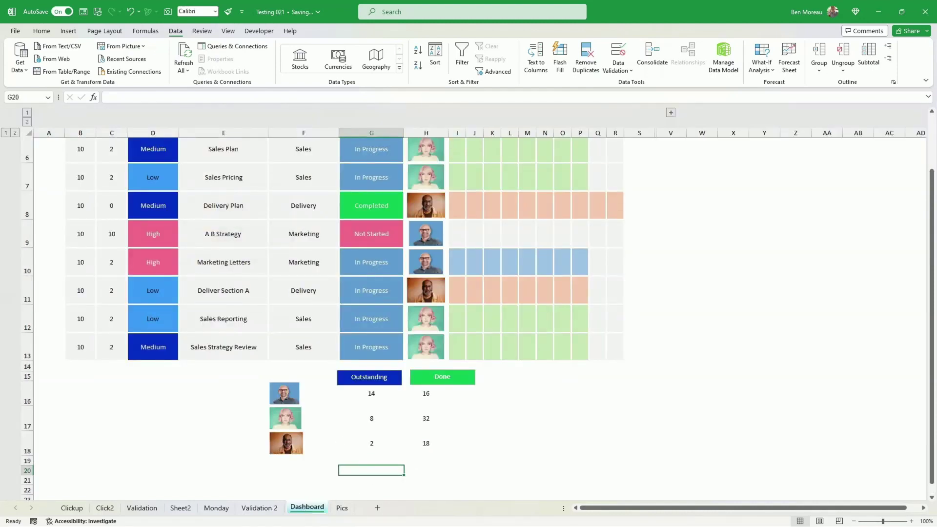